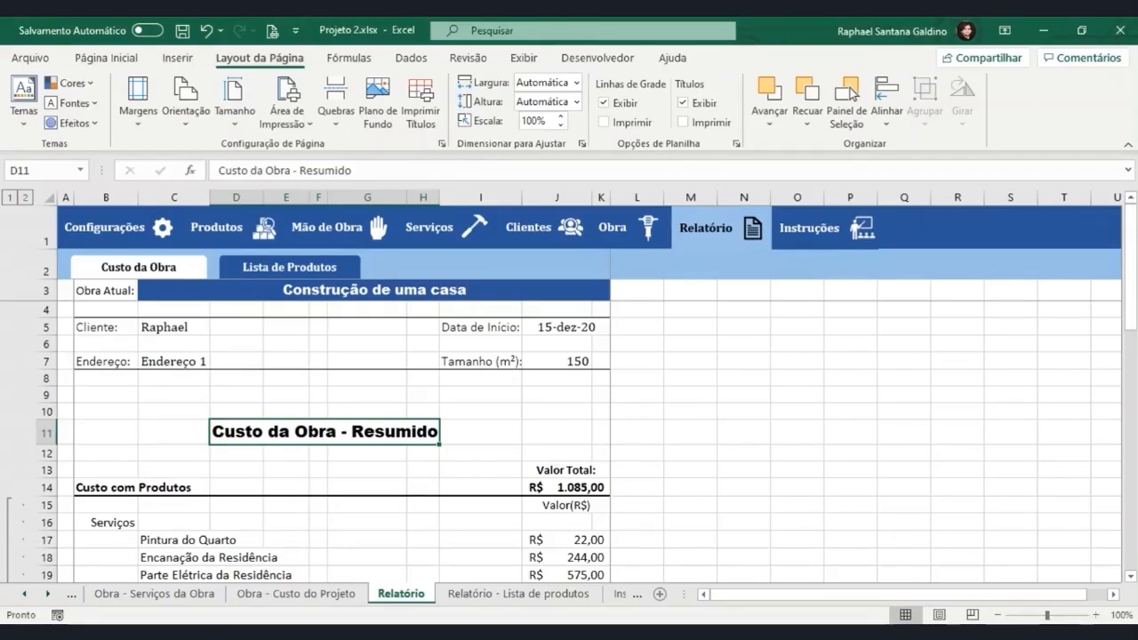
Examine the Relatório sheet's print preview and its available print range, margin, orientation and paper size options.
key(ctrl+p)
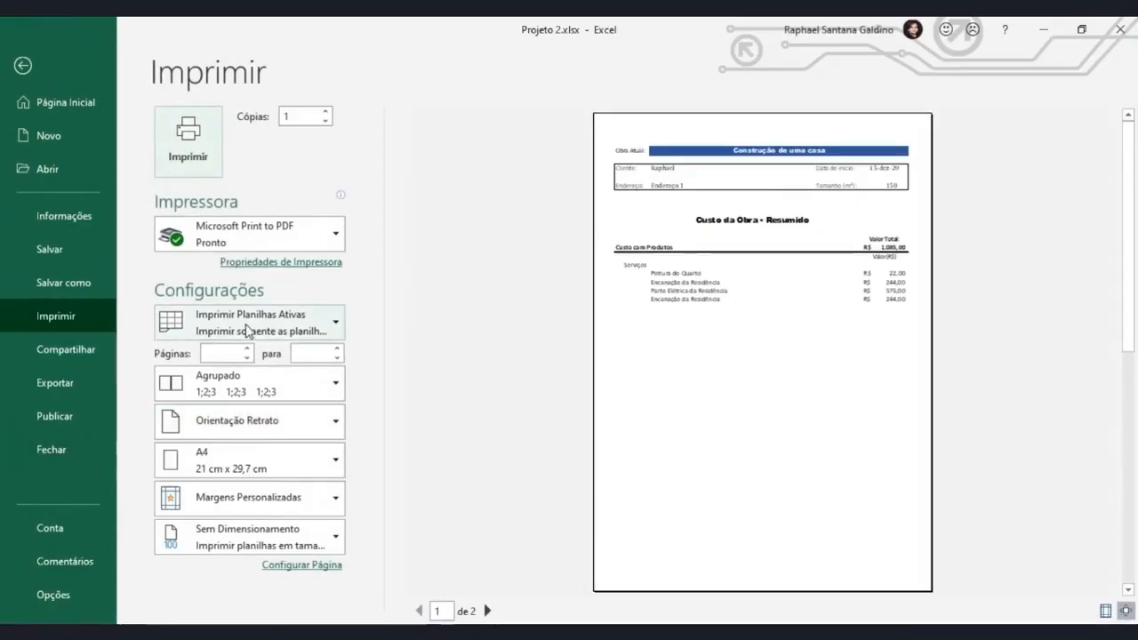
click(249, 330)
click(257, 319)
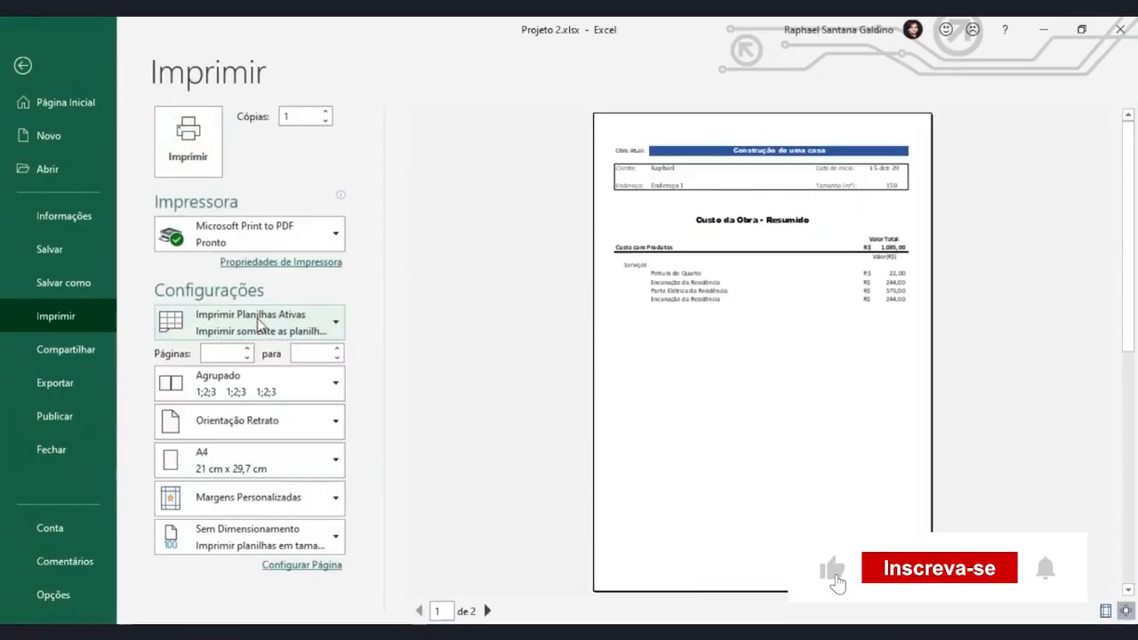
click(247, 505)
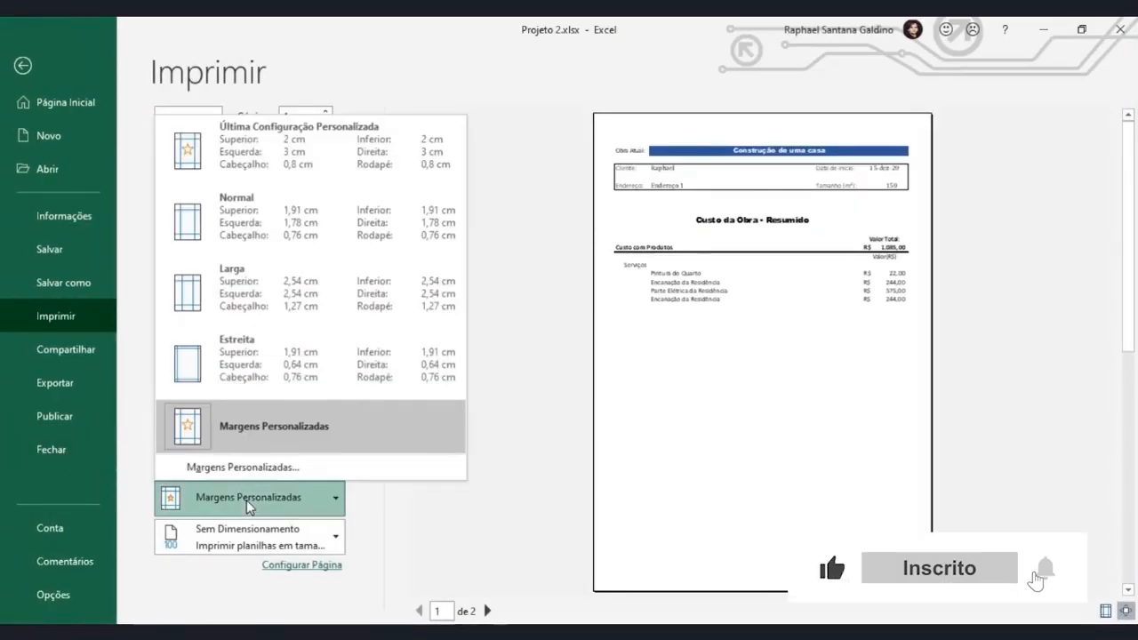
click(249, 502)
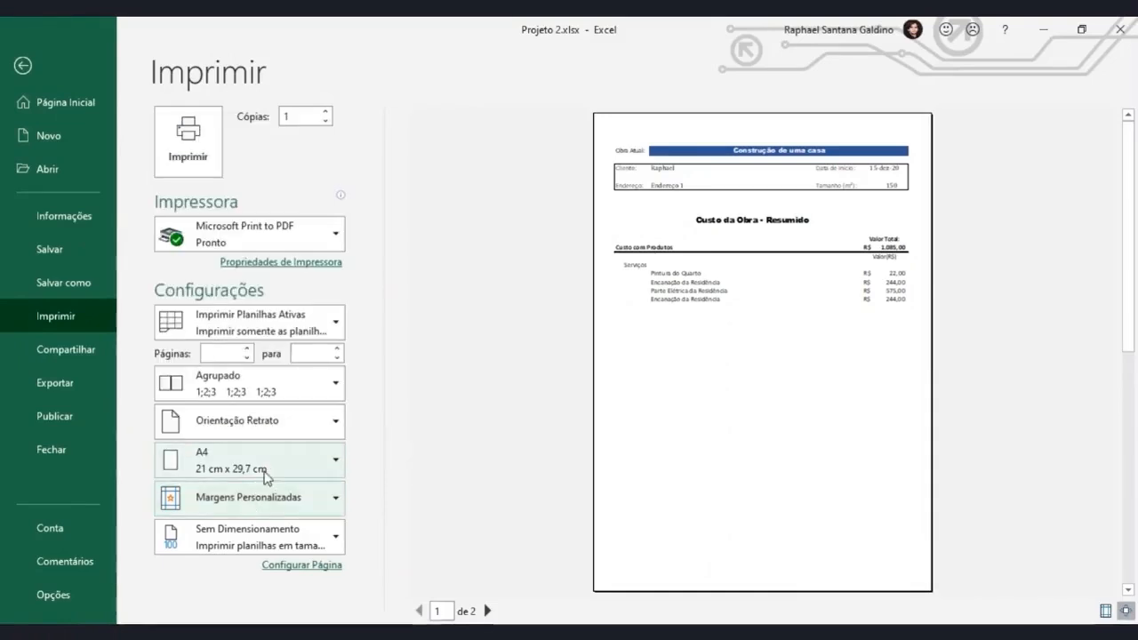
click(271, 425)
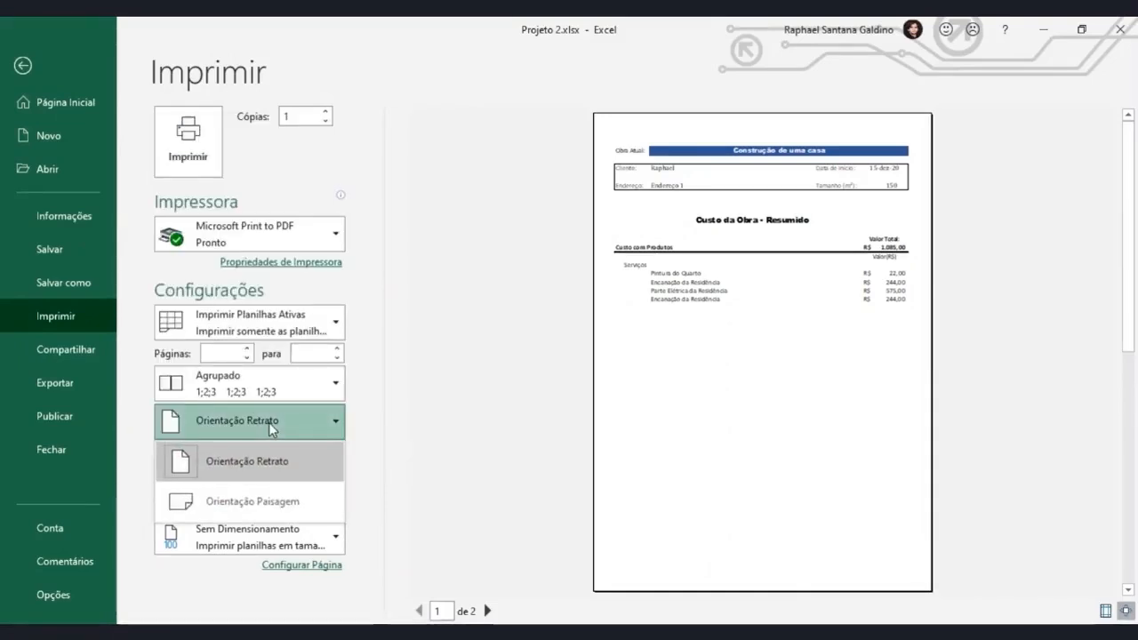
click(271, 426)
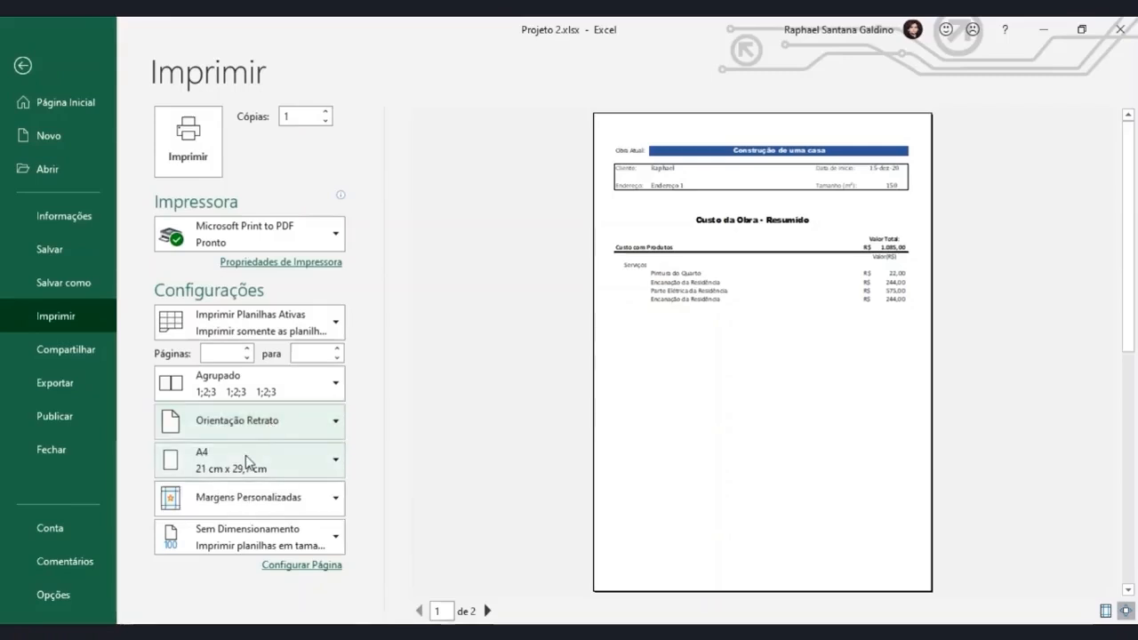
click(246, 458)
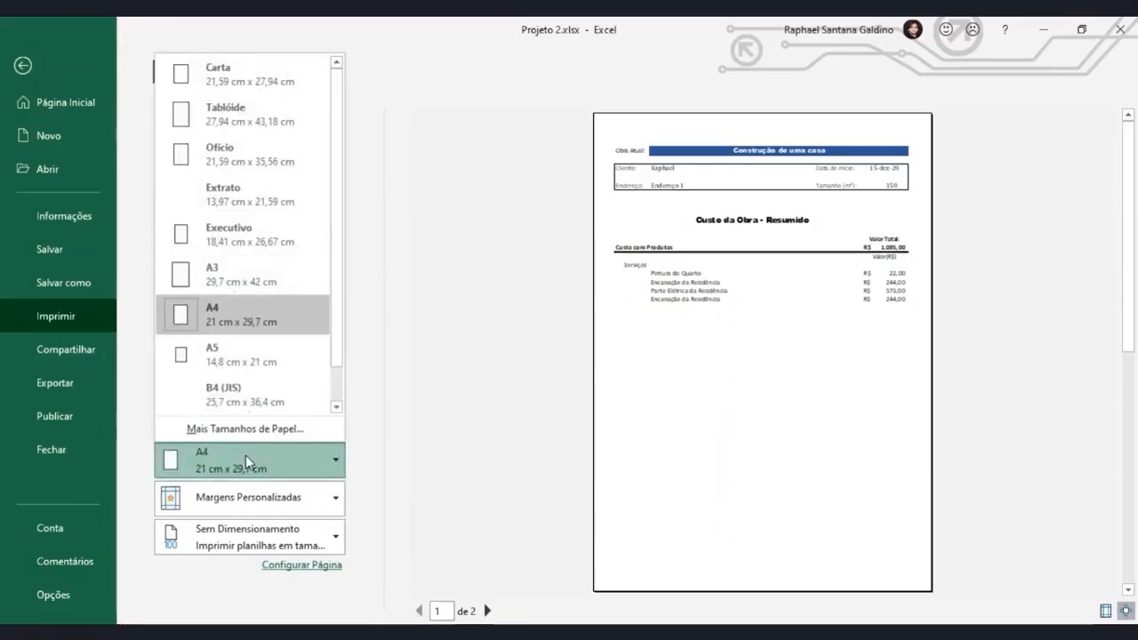
click(246, 456)
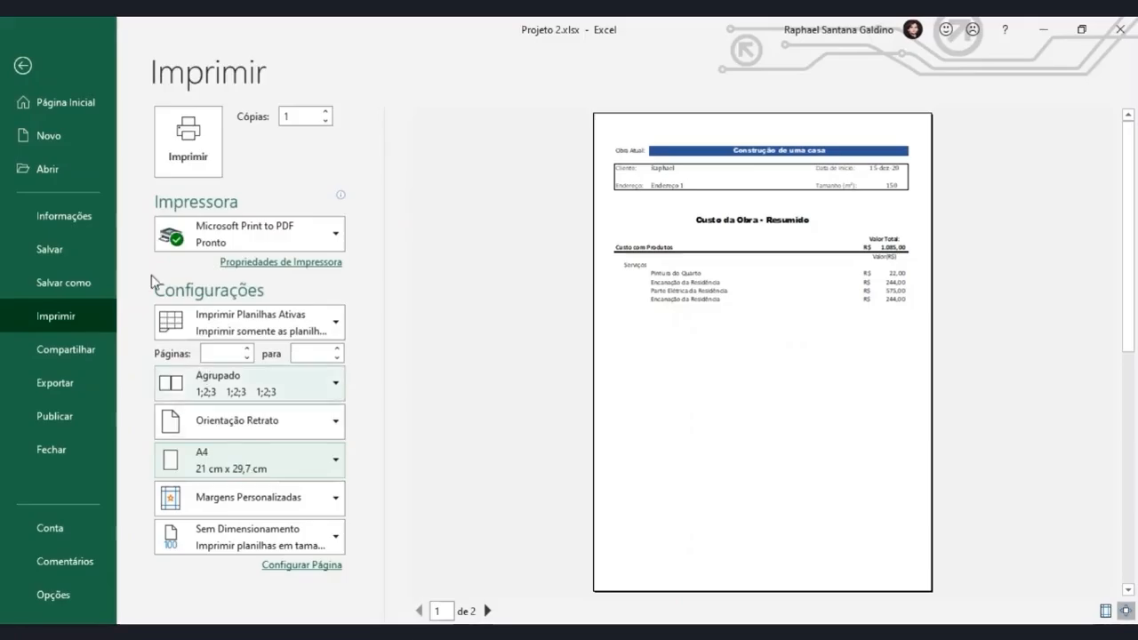
click(20, 67)
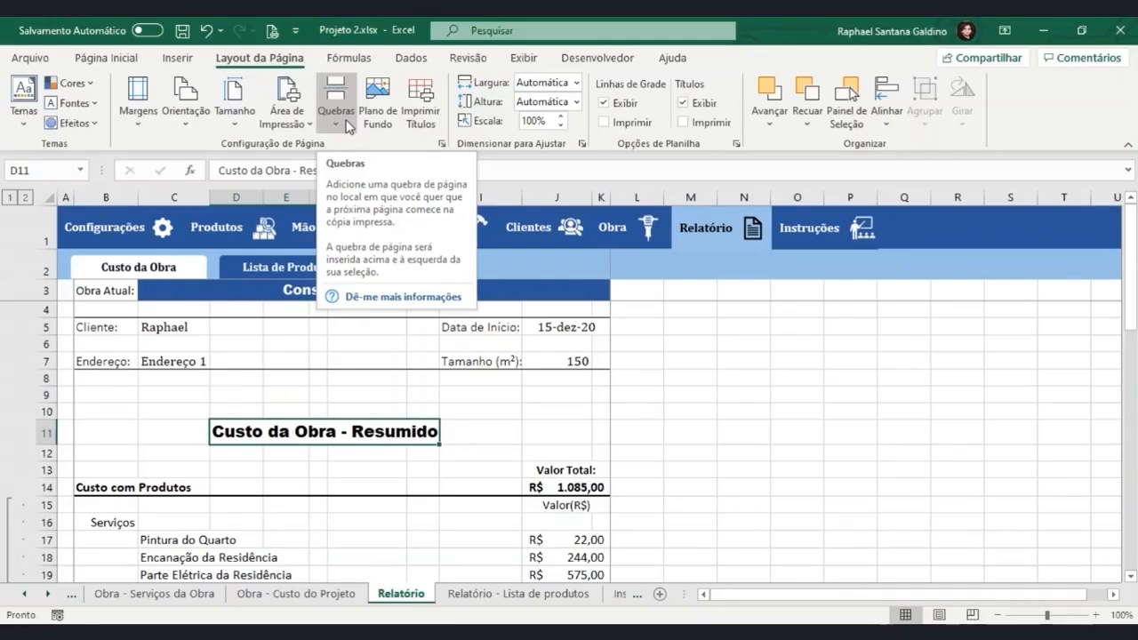
click(441, 144)
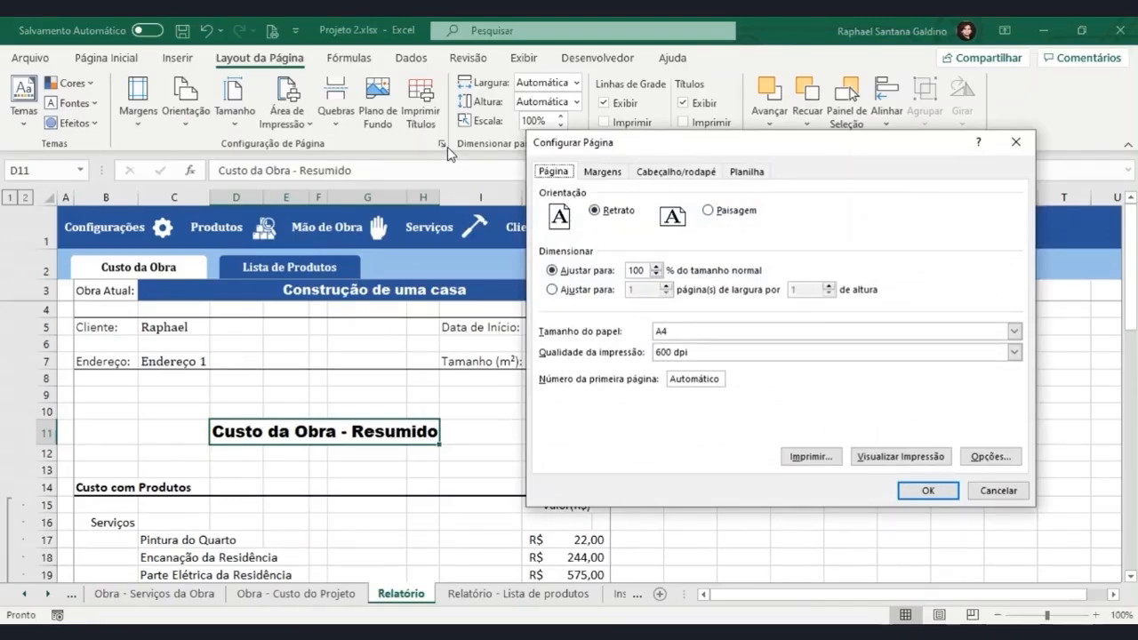
click(657, 275)
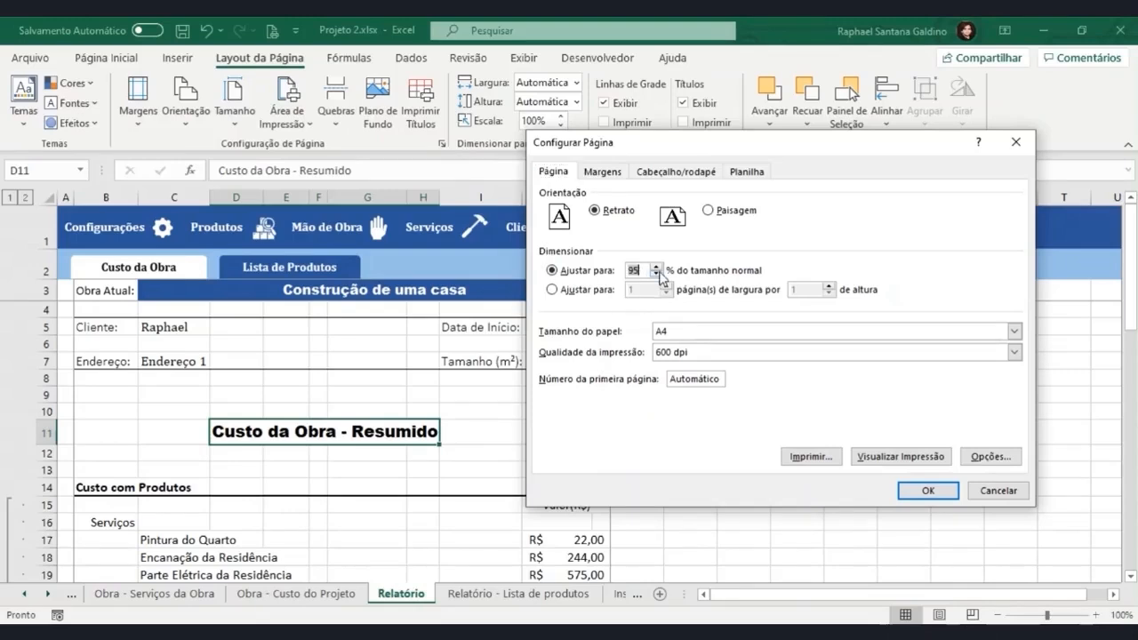
click(657, 275)
click(1015, 141)
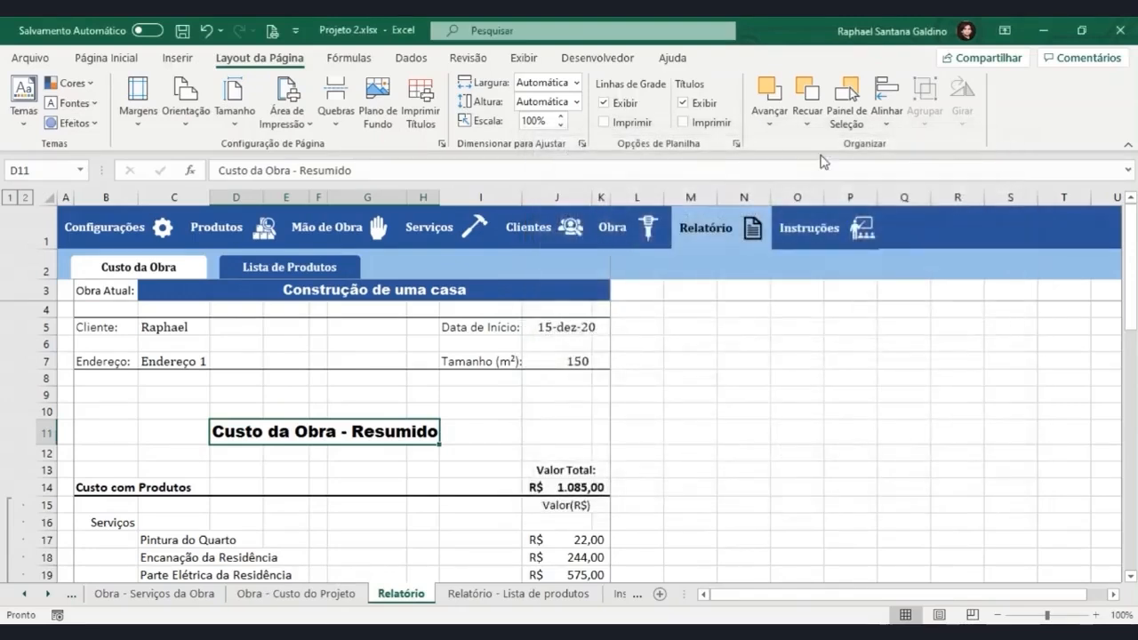
Reduce the Relatório sheet's print scale below full size and preview the printed page.
click(559, 125)
key(ctrl+p)
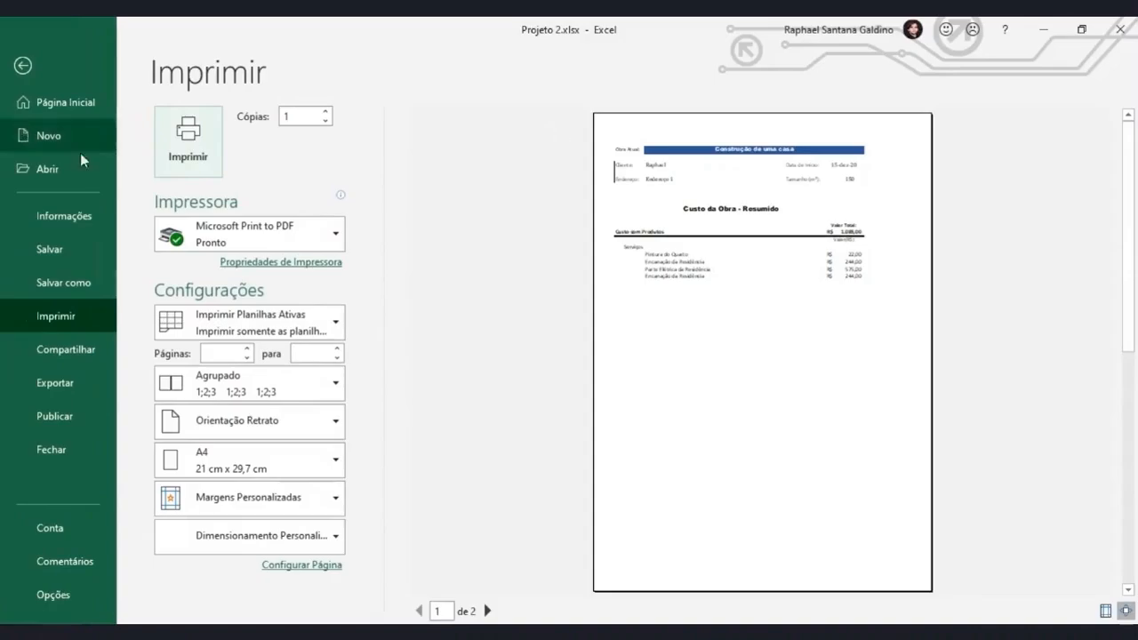
click(22, 65)
Restore the sheet's print scale to 100% and check it in the page setup settings.
click(560, 117)
click(560, 117)
click(560, 116)
click(443, 144)
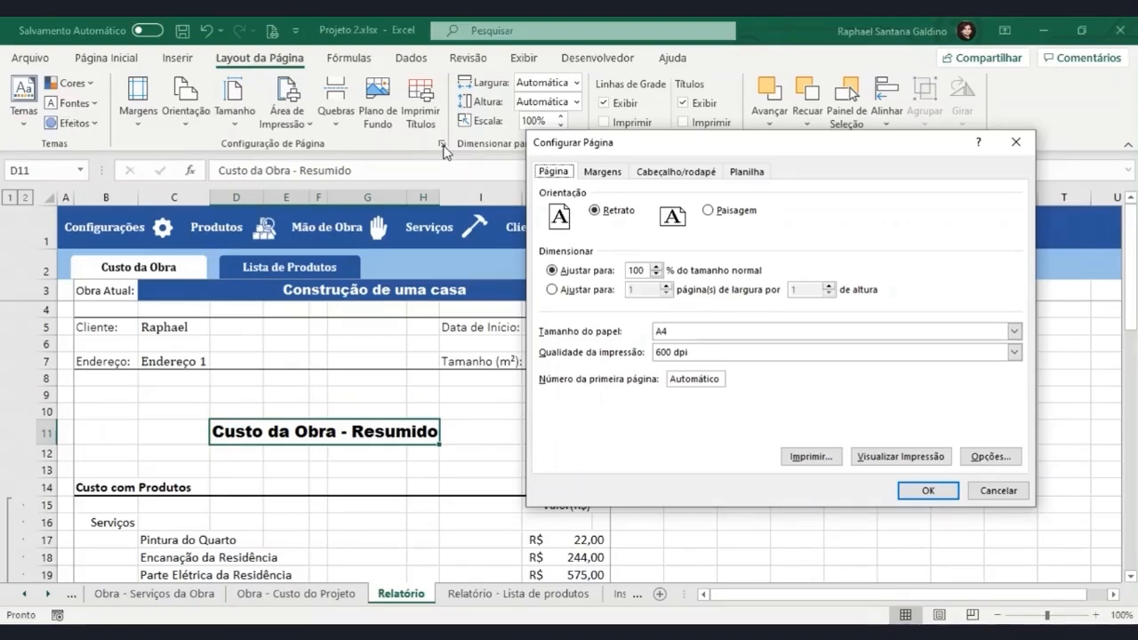
click(1015, 141)
Select the services block B16:J20, enable gridline printing for the sheet, and preview the printed page.
scroll(274, 416, down, 2)
scroll(274, 416, down, 1)
drag(107, 362, 584, 434)
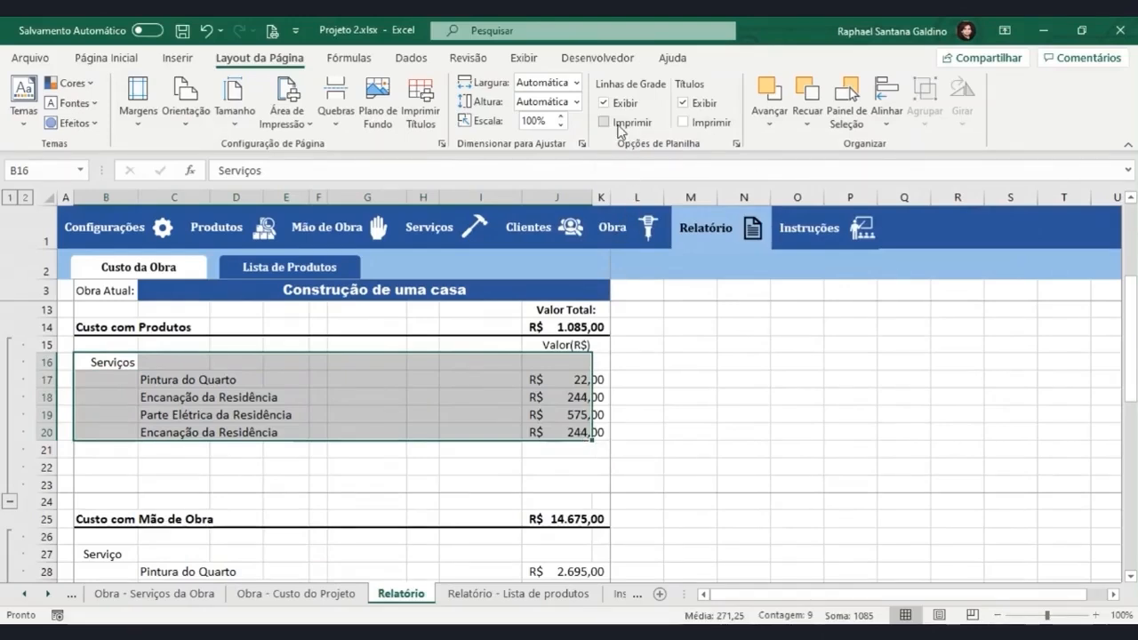
click(606, 123)
key(ctrl+p)
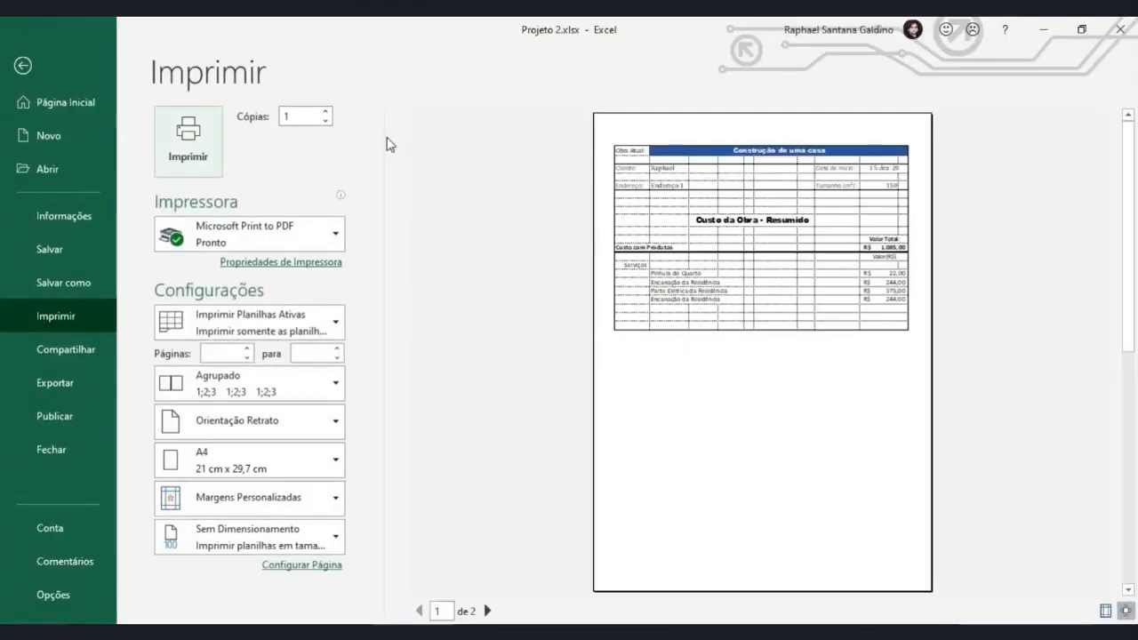
click(22, 66)
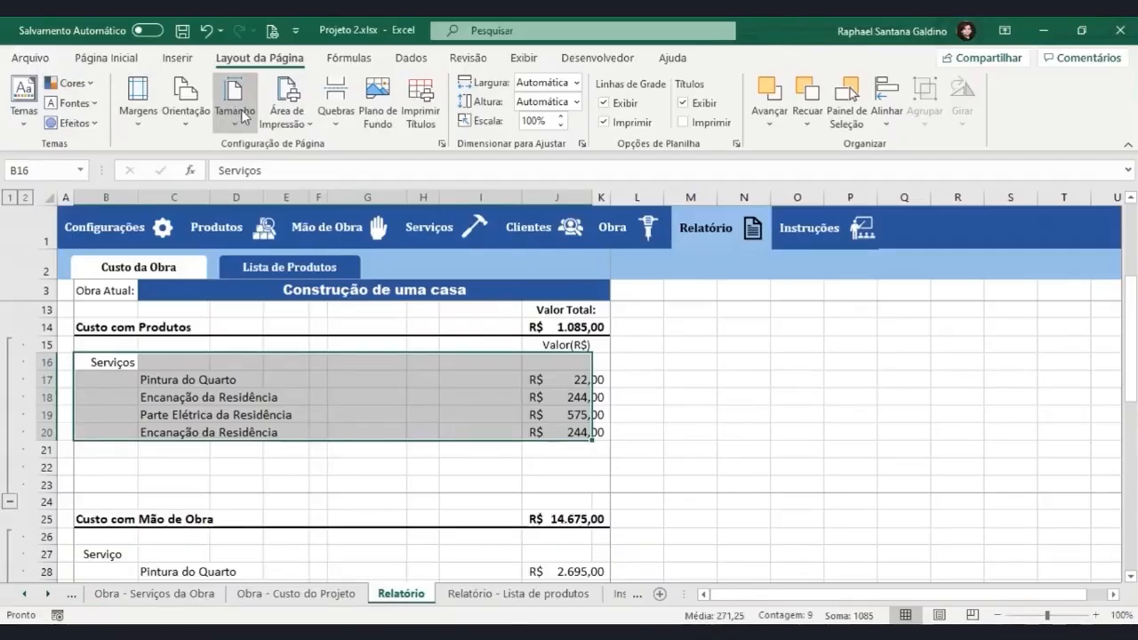
Enable printing of row and column headings and preview the printed page.
click(689, 124)
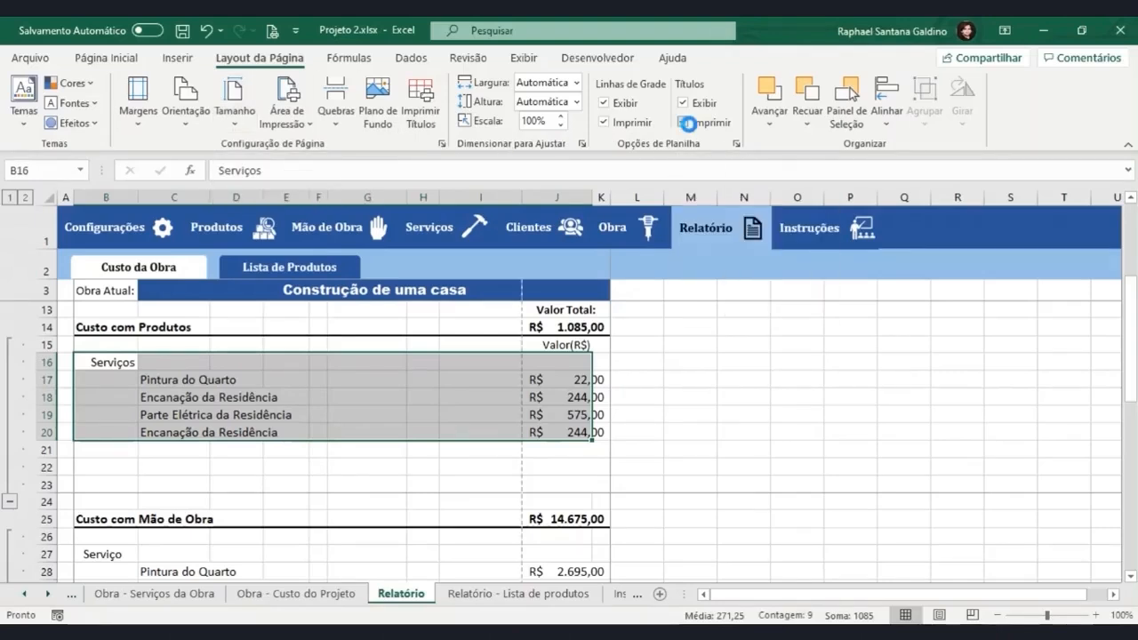
key(ctrl+p)
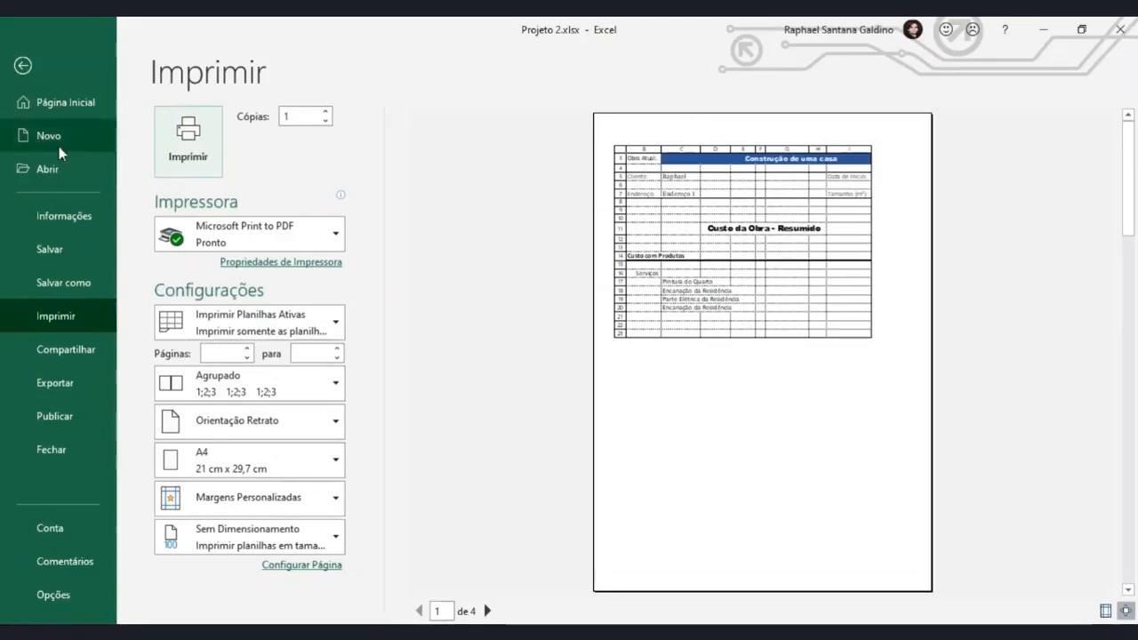
click(22, 65)
Turn off printing of both the gridlines and the row and column headings.
click(604, 123)
click(681, 124)
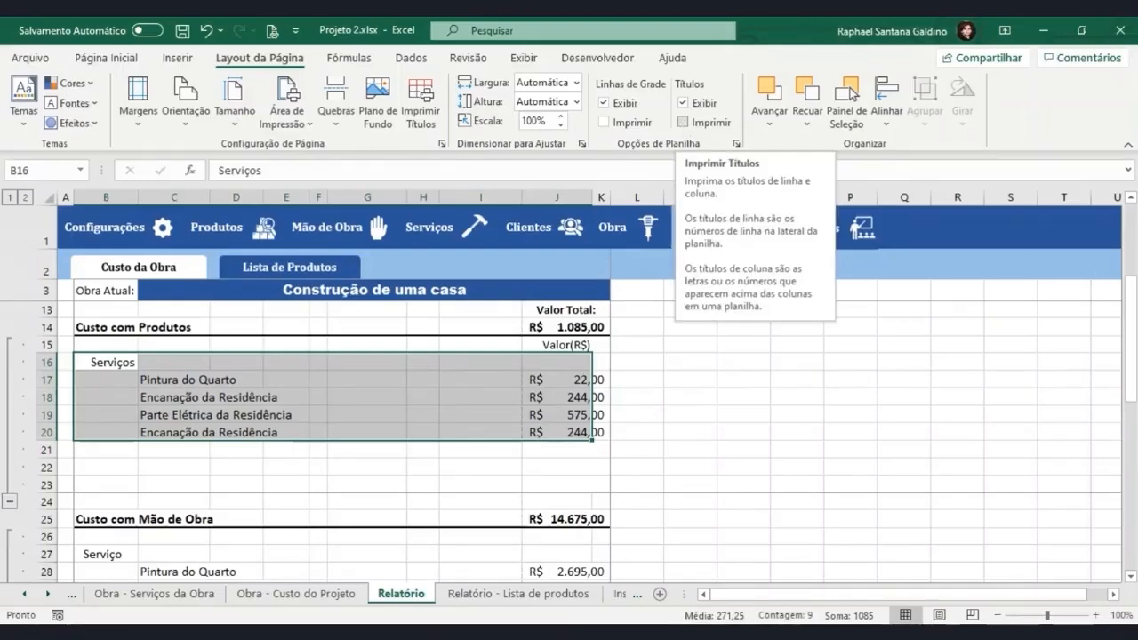
click(442, 144)
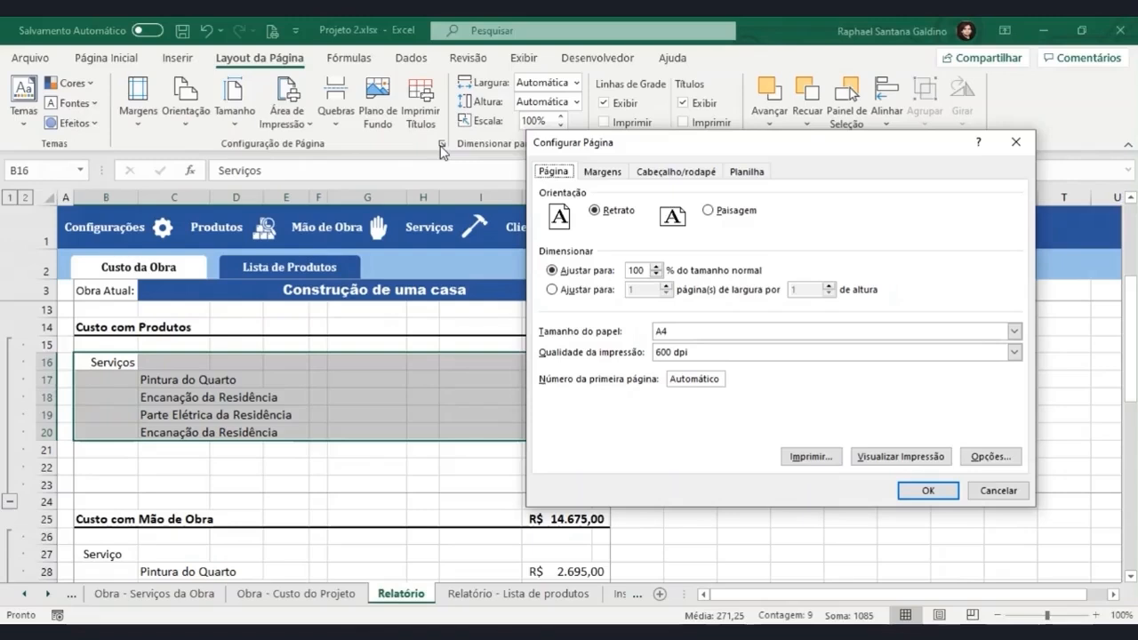
click(745, 172)
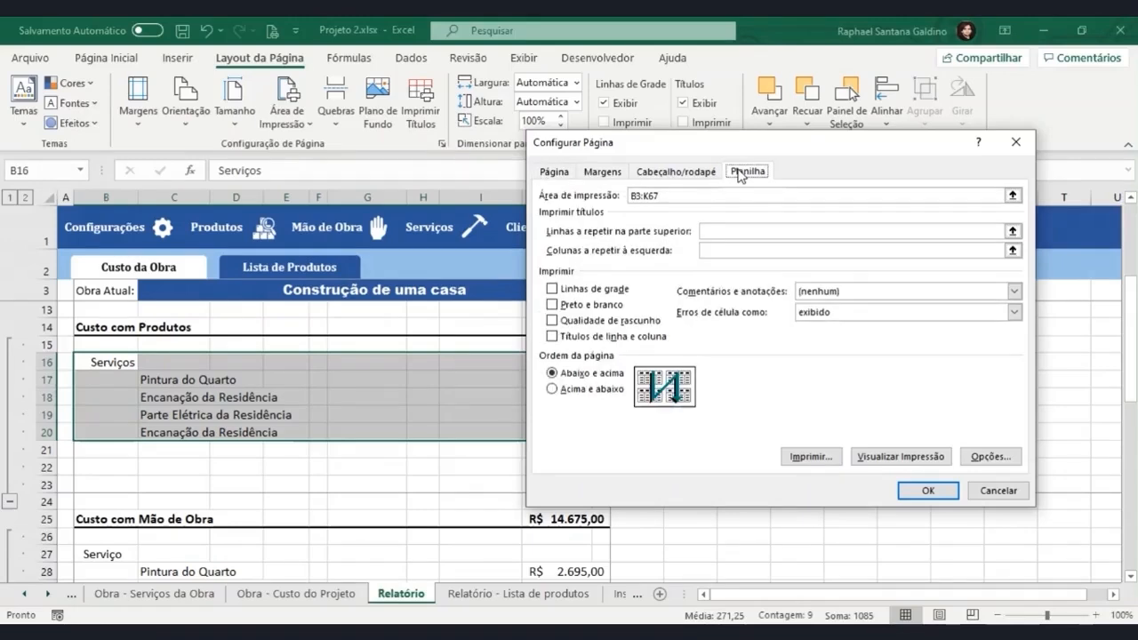
click(736, 231)
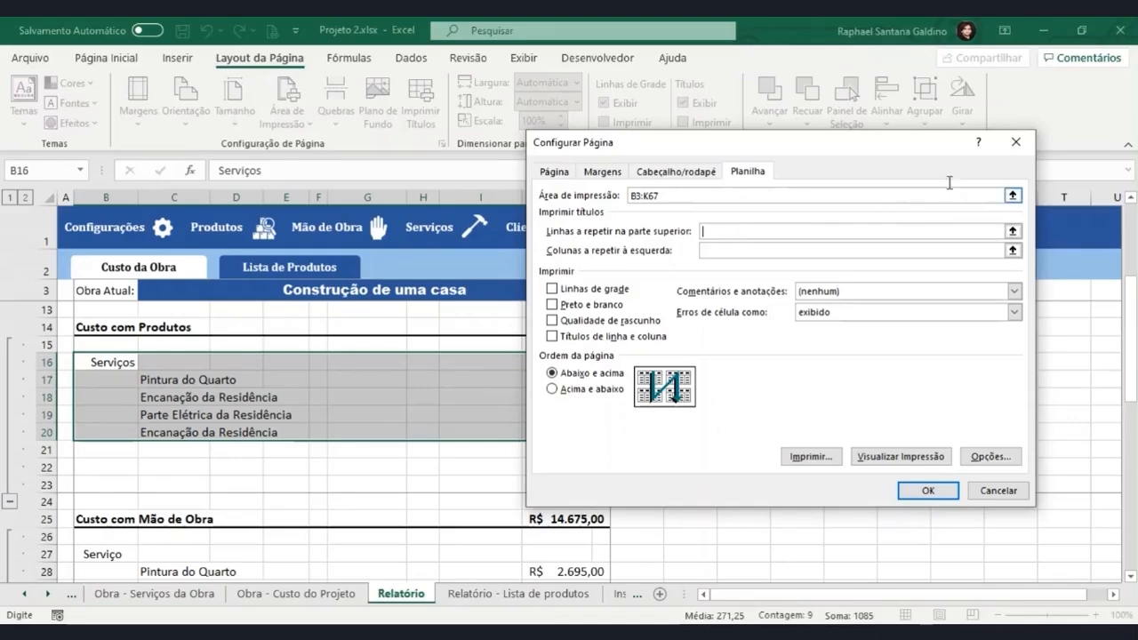
click(1015, 142)
Insert page breaks at cells L34 and L41 so Custo do Projeto and Custo Extra start on separate pages.
scroll(663, 434, down, 2)
scroll(663, 435, down, 3)
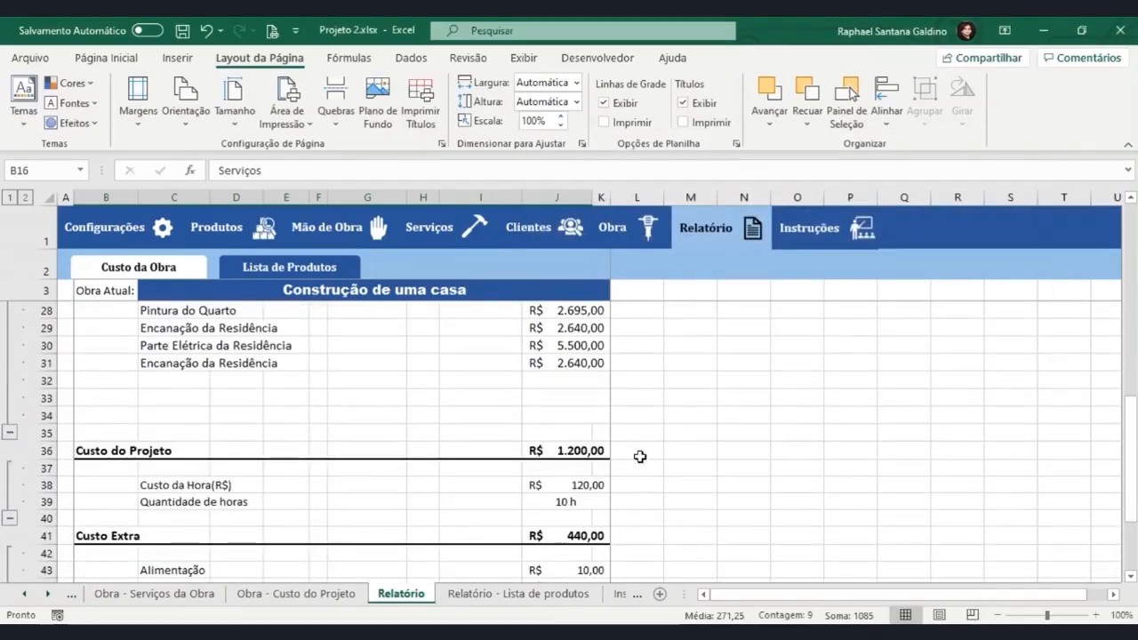
click(617, 418)
click(337, 129)
click(374, 145)
scroll(623, 507, down, 1)
click(626, 483)
click(337, 98)
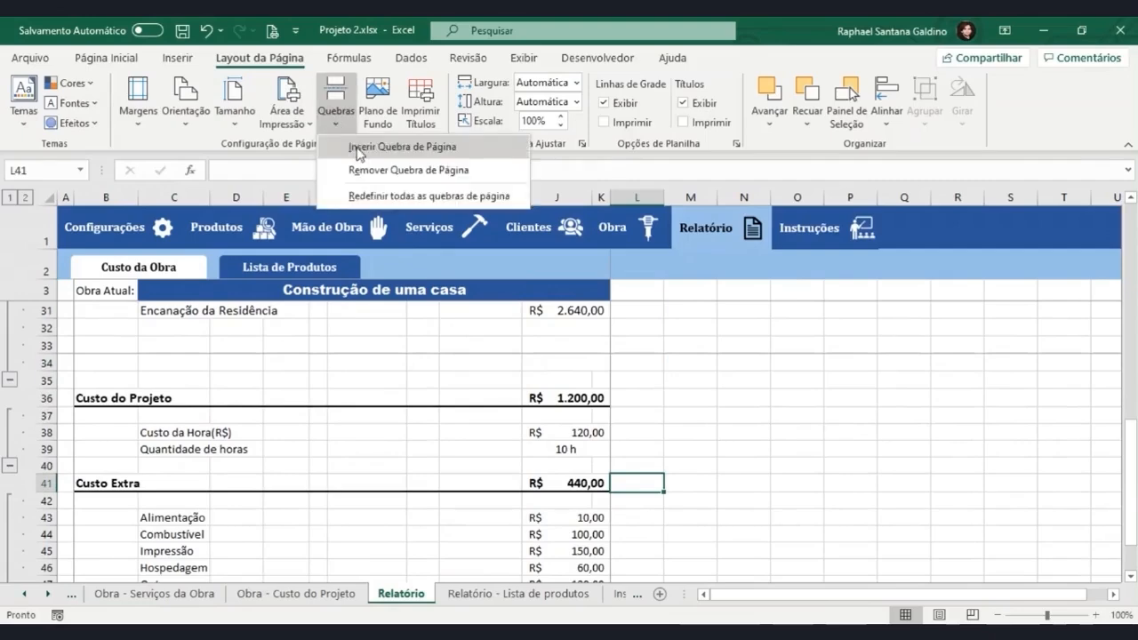
click(356, 147)
Preview the first two printed pages of the report, then return to the worksheet.
scroll(592, 460, down, 3)
key(ctrl+p)
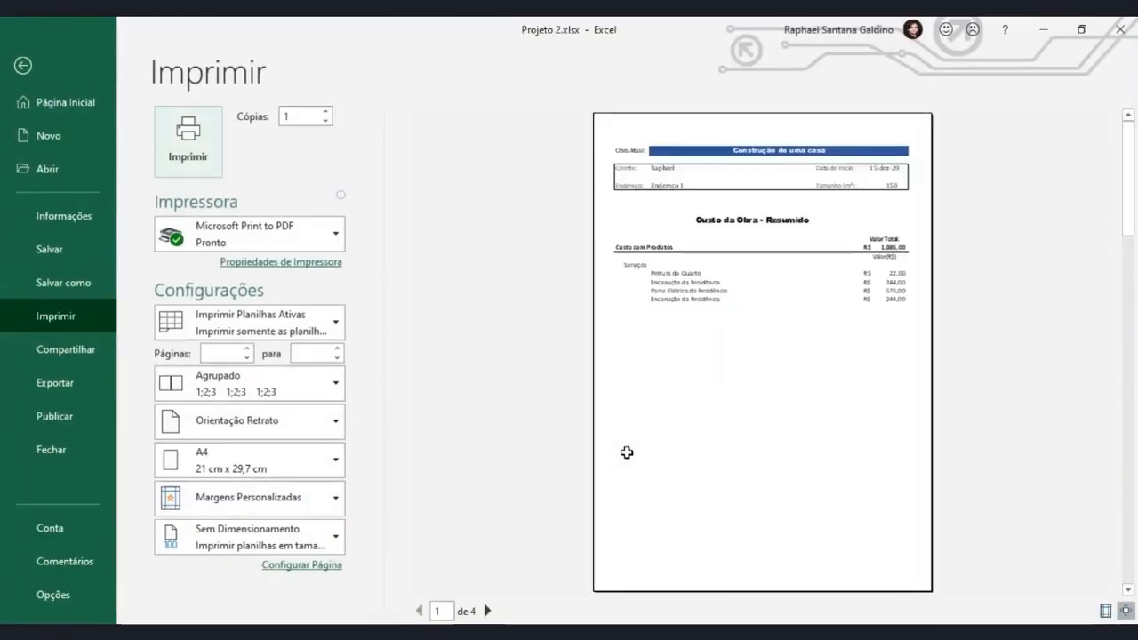
click(487, 611)
click(43, 58)
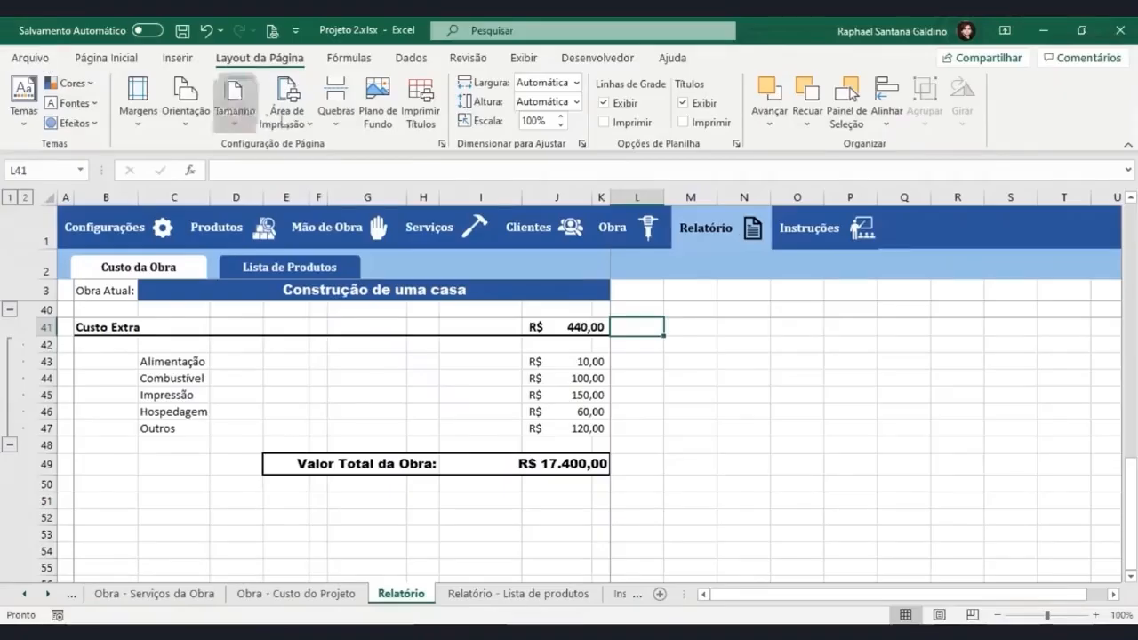
Set rows 3 to 12 ($3:$12) to repeat at the top of every printed page.
click(439, 144)
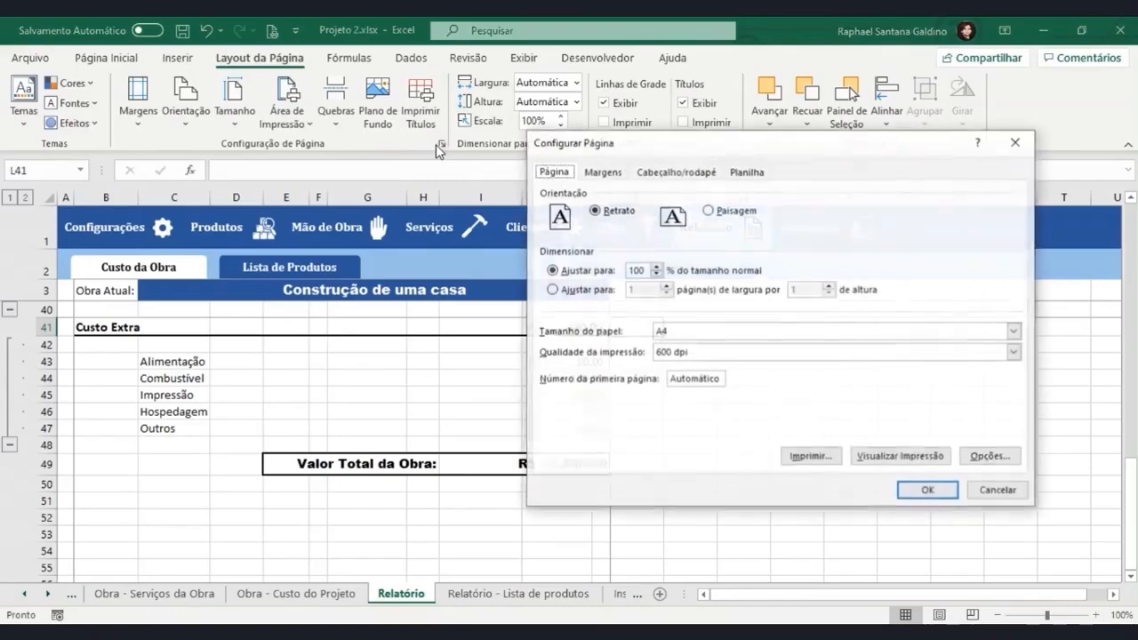
click(747, 174)
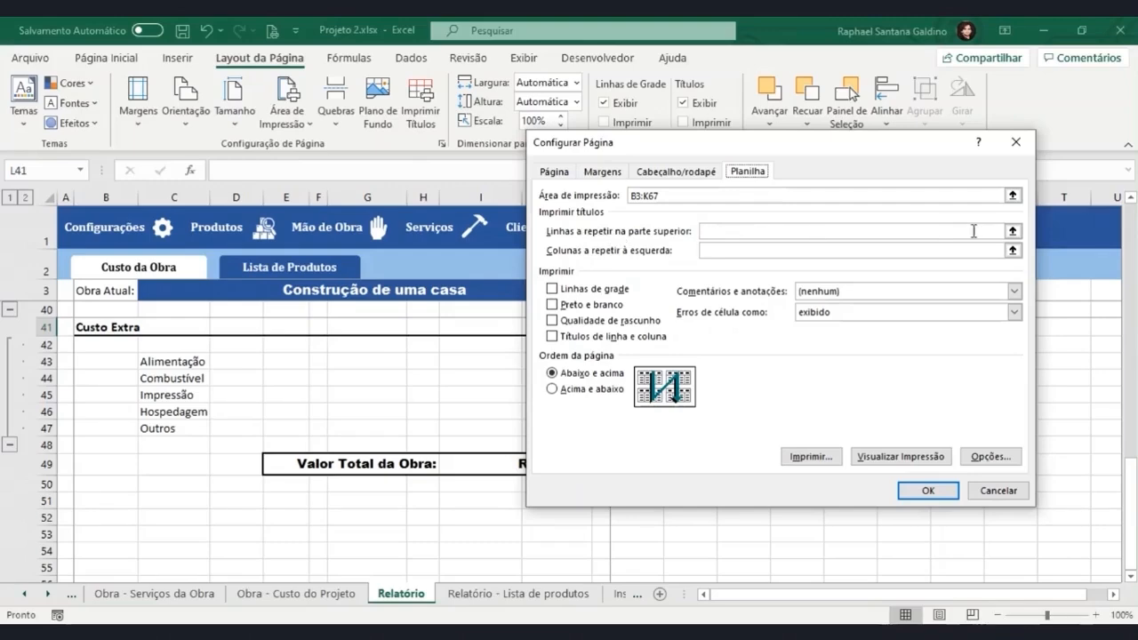
click(1014, 233)
scroll(229, 432, up, 12)
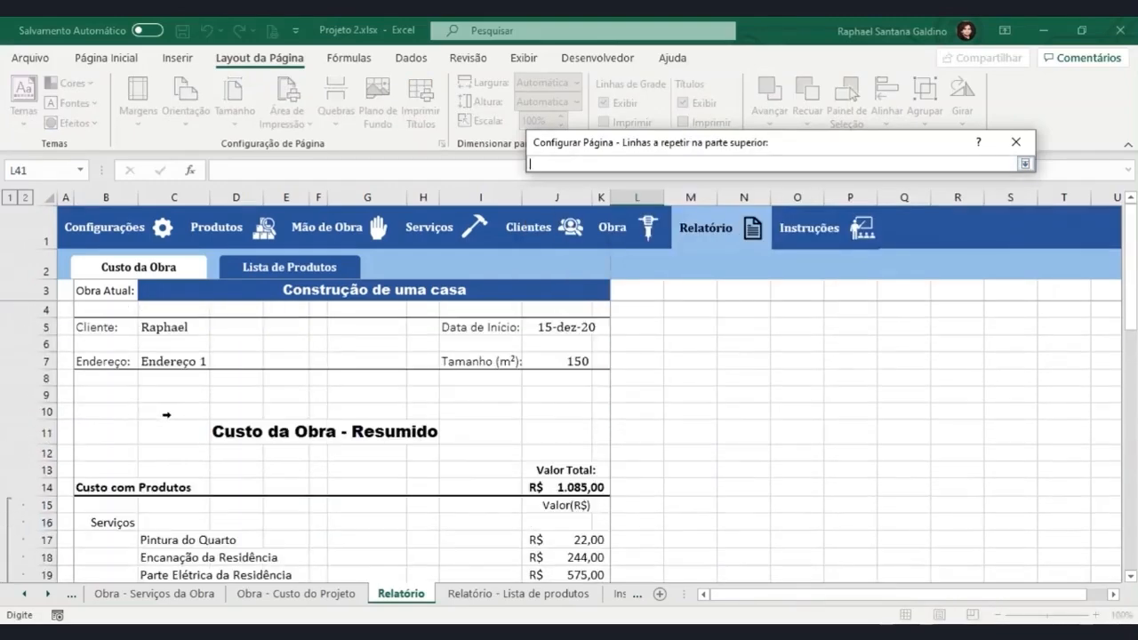
drag(42, 290, 42, 451)
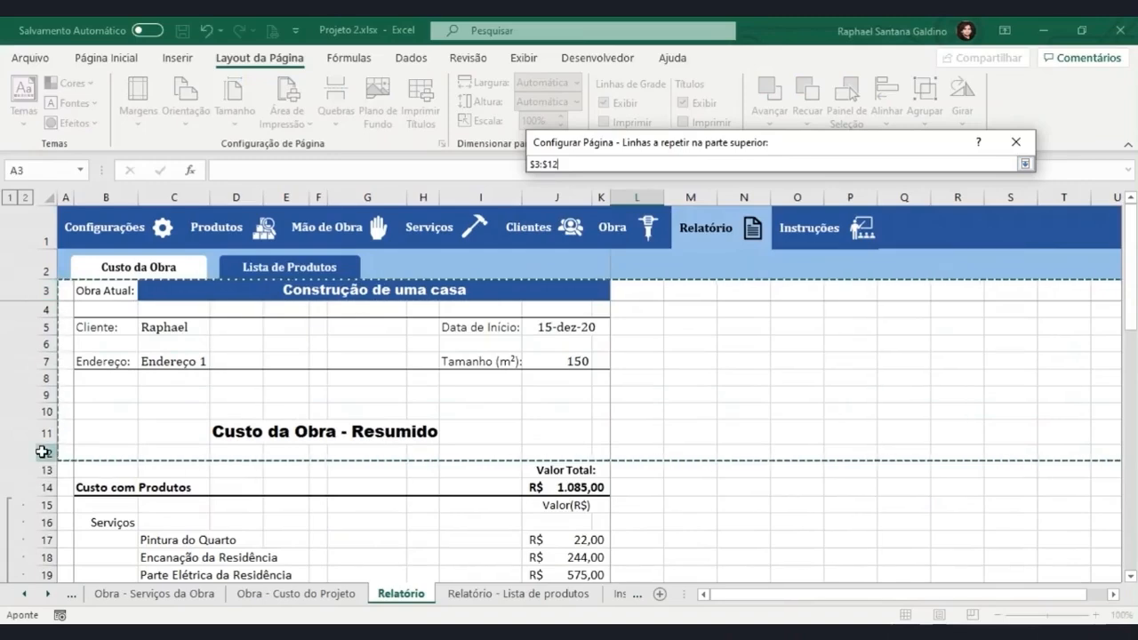
key(Return)
click(933, 494)
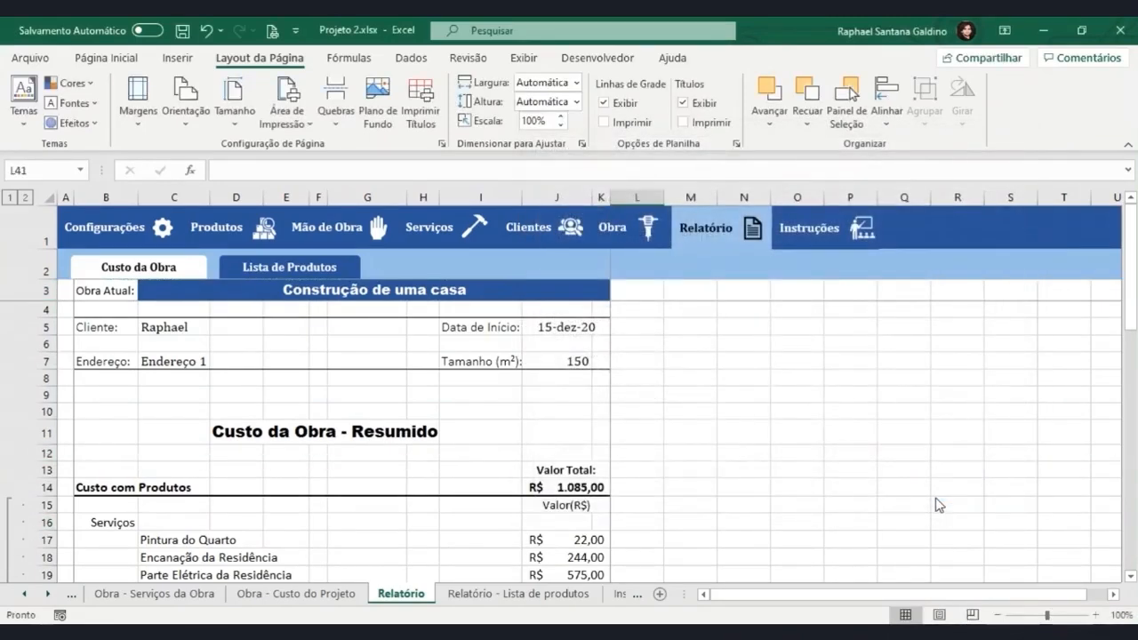
Preview printed pages 1 to 3 to check the repeated header rows.
key(ctrl+p)
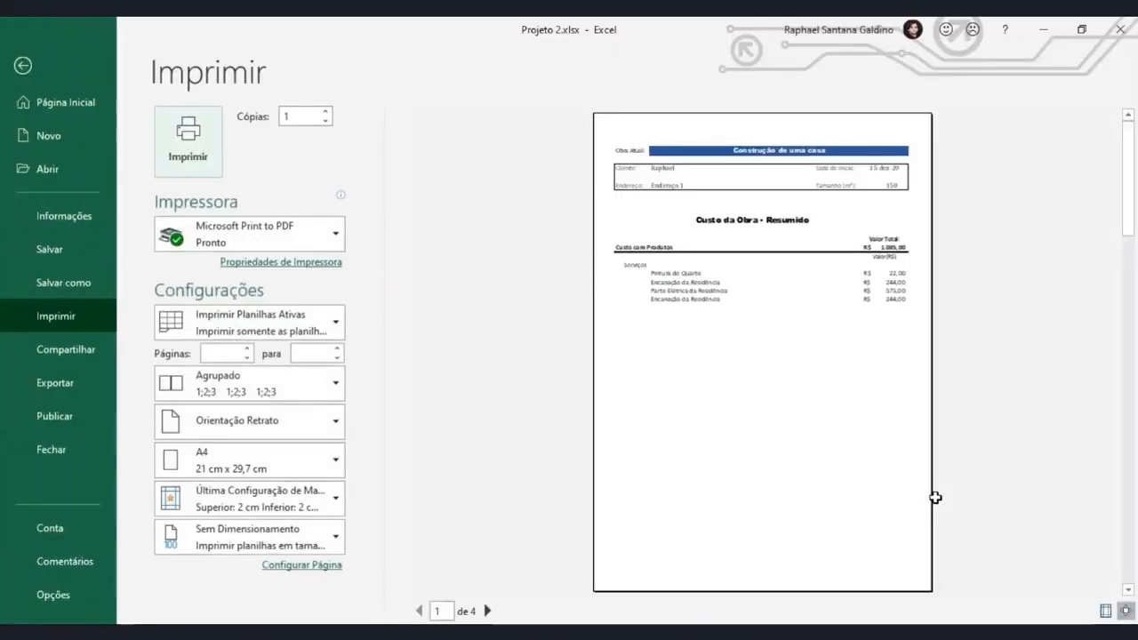
click(488, 612)
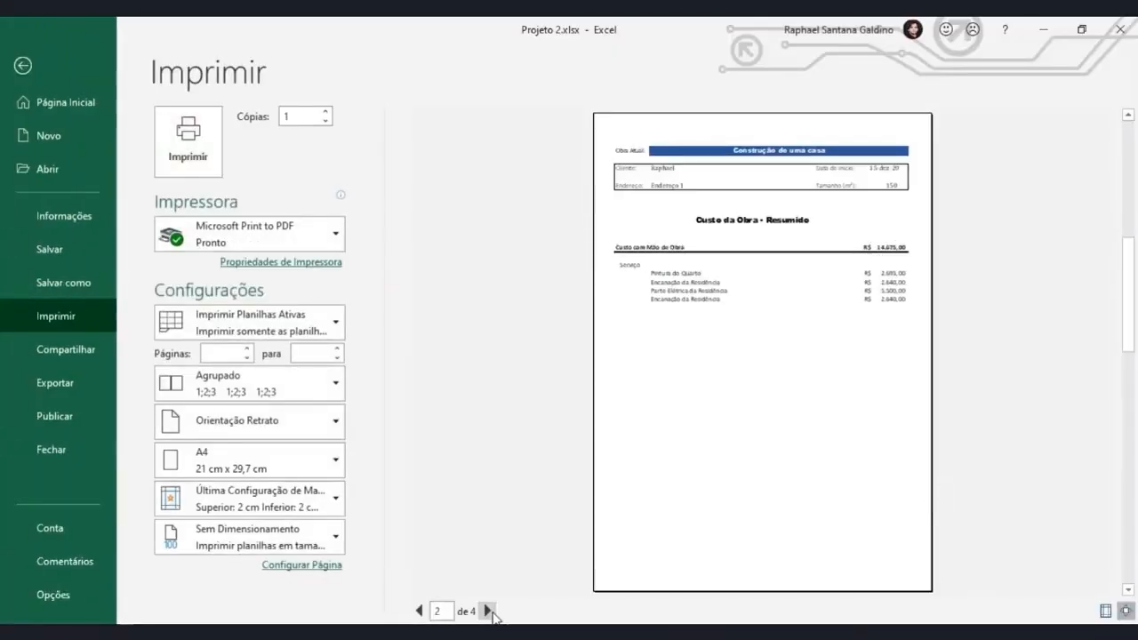
click(489, 611)
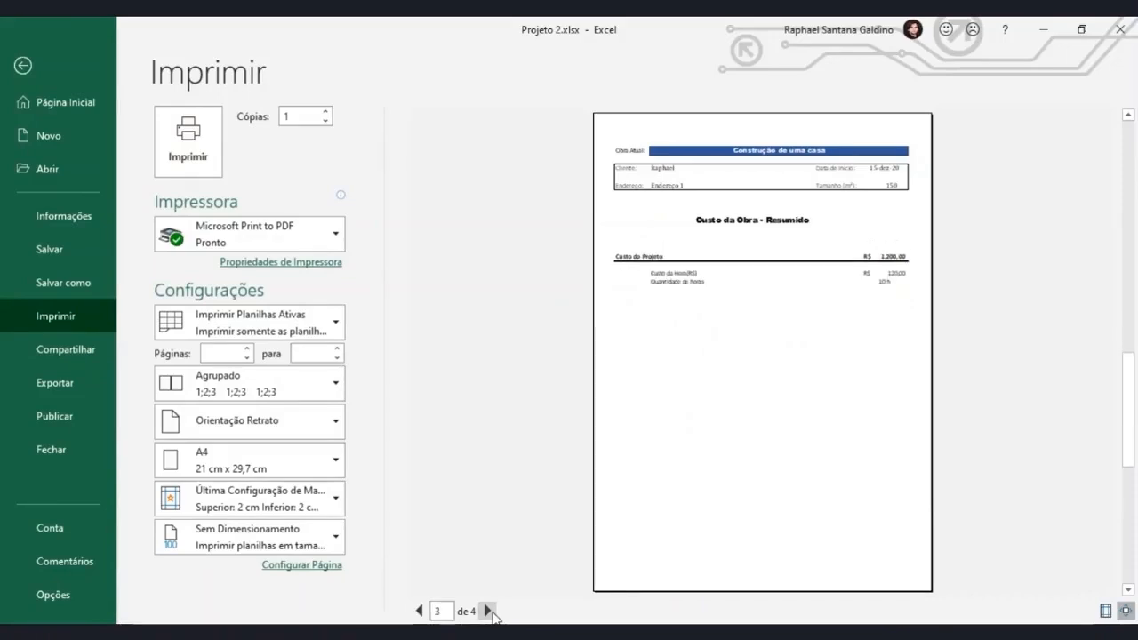
Preview the fourth printed page of the report, then return to the worksheet.
click(488, 611)
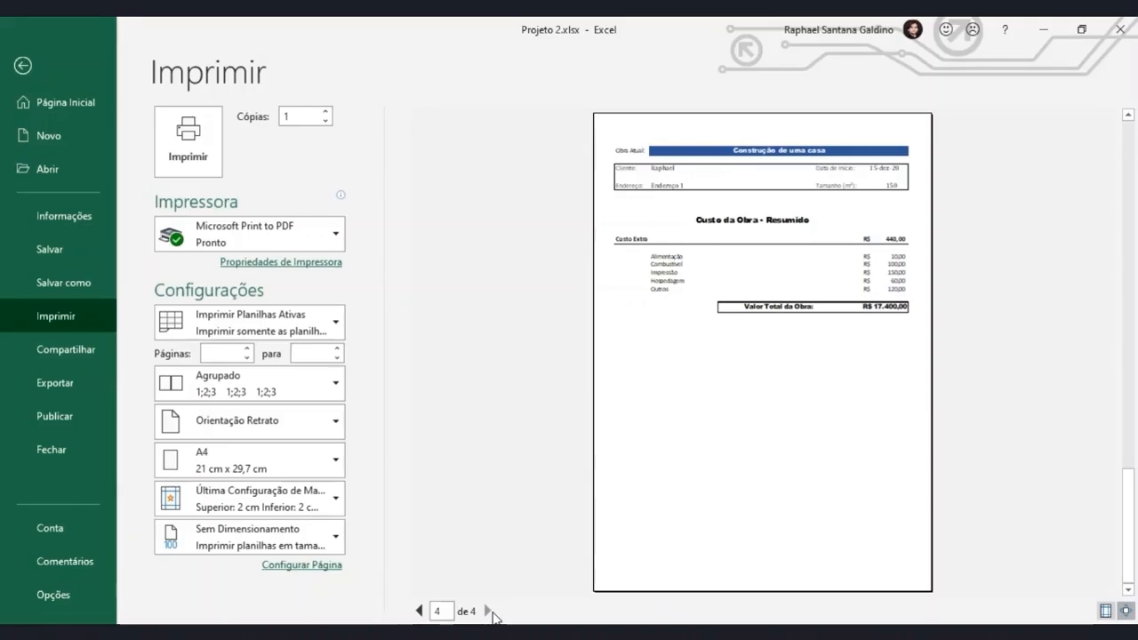
click(22, 65)
Set the page order of the Relatório sheet to Acima e abaixo in the page setup.
click(440, 144)
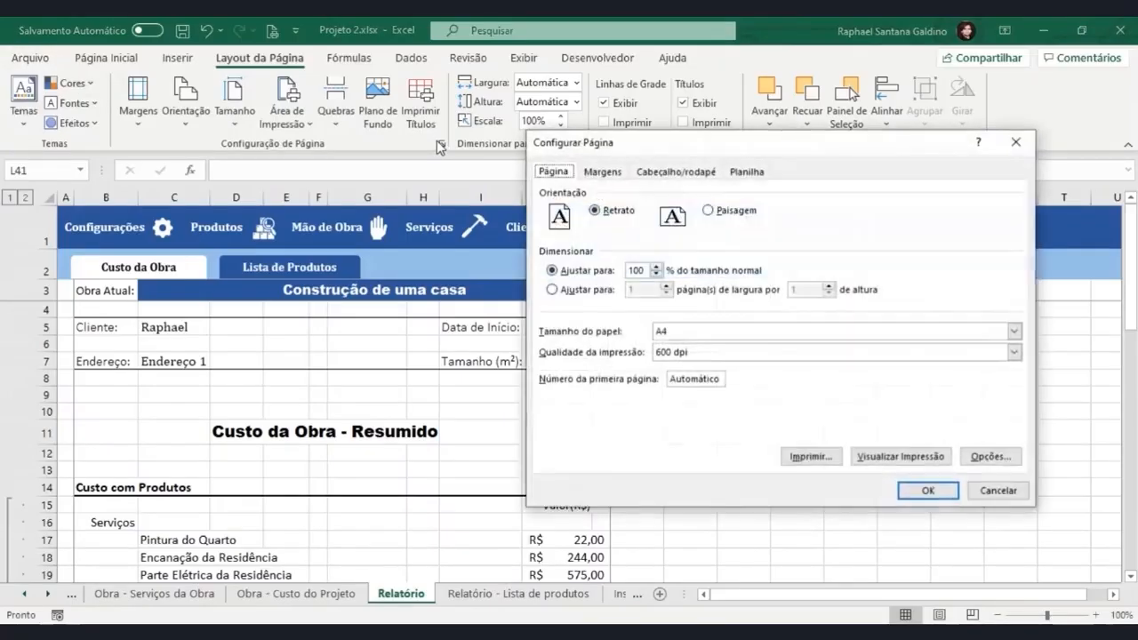
click(747, 172)
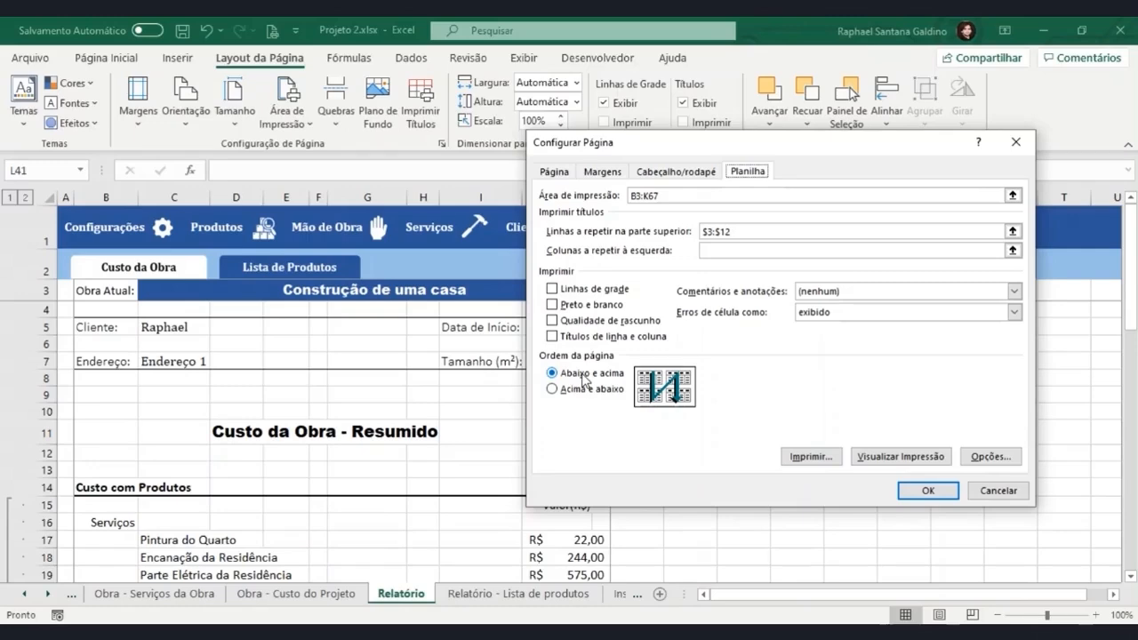
click(553, 390)
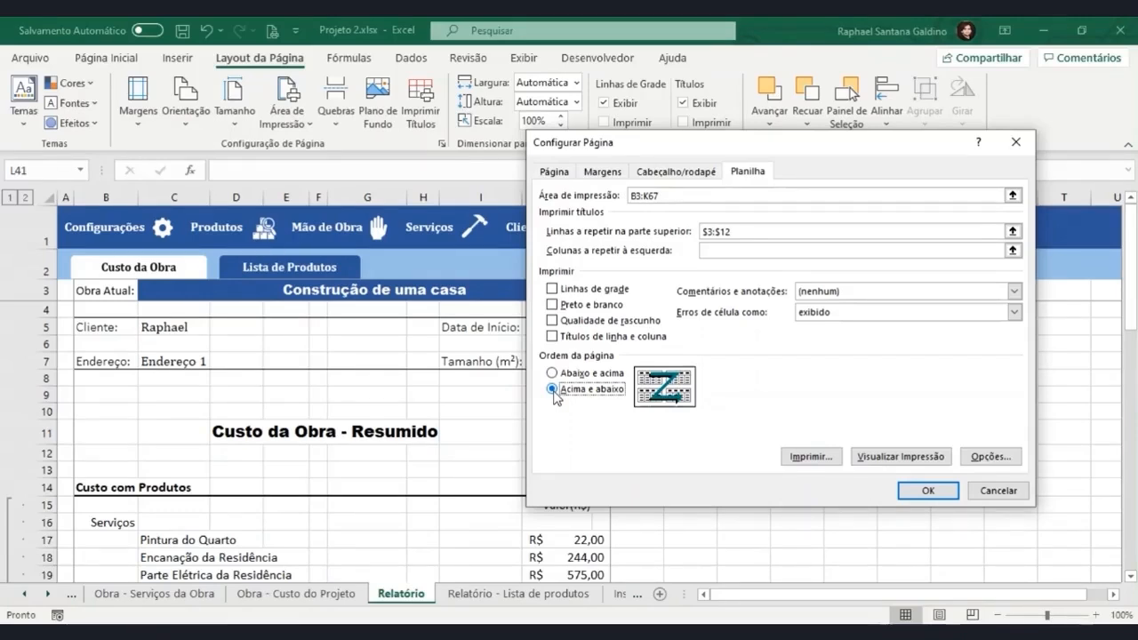
click(936, 493)
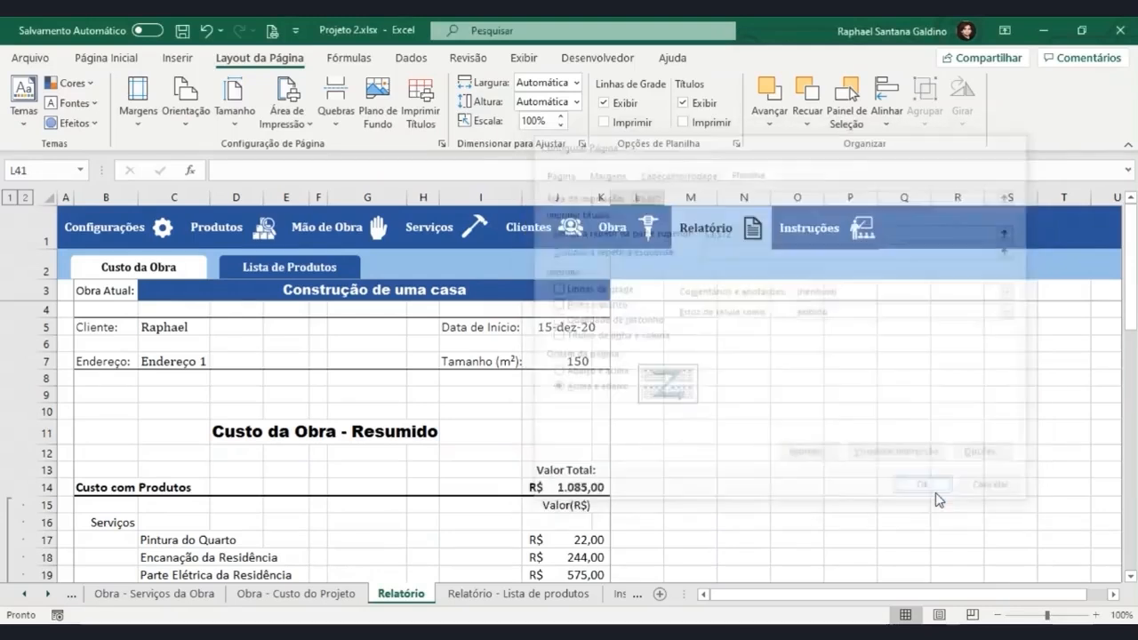
Preview printed pages 1 to 4 with the Acima e abaixo page order, then return to the worksheet.
key(ctrl+p)
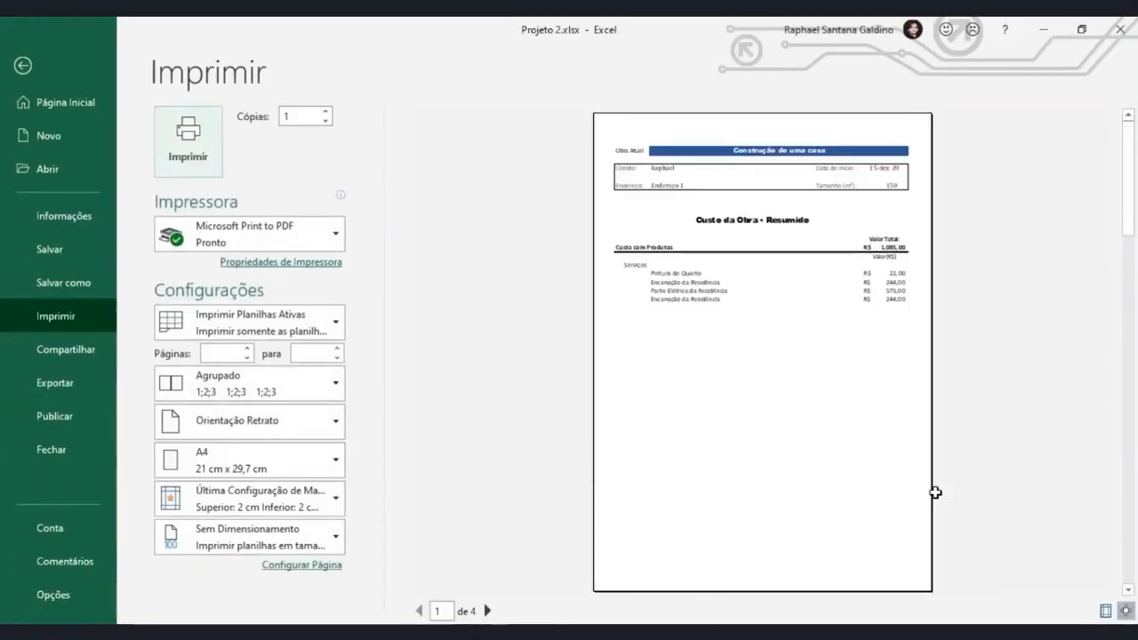
click(487, 610)
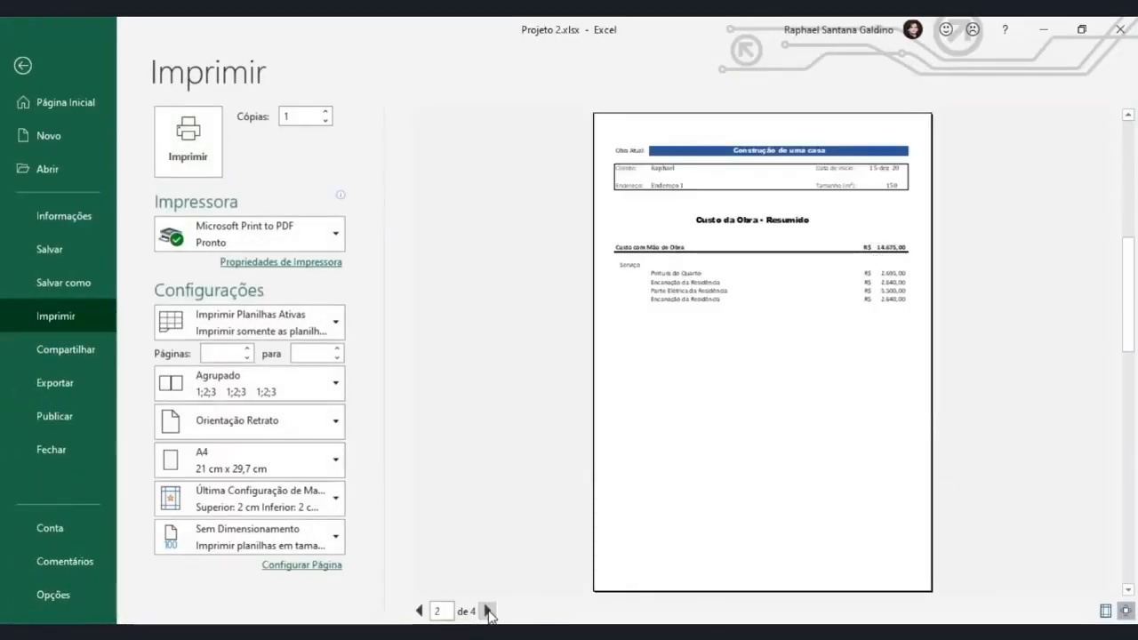
click(487, 611)
click(487, 610)
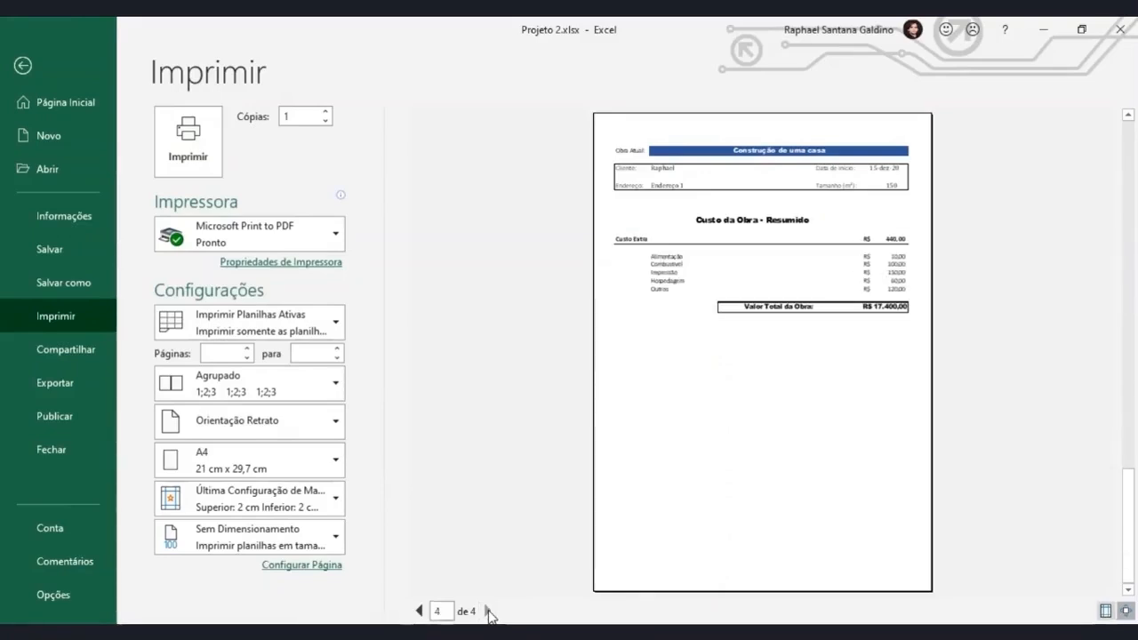
click(34, 75)
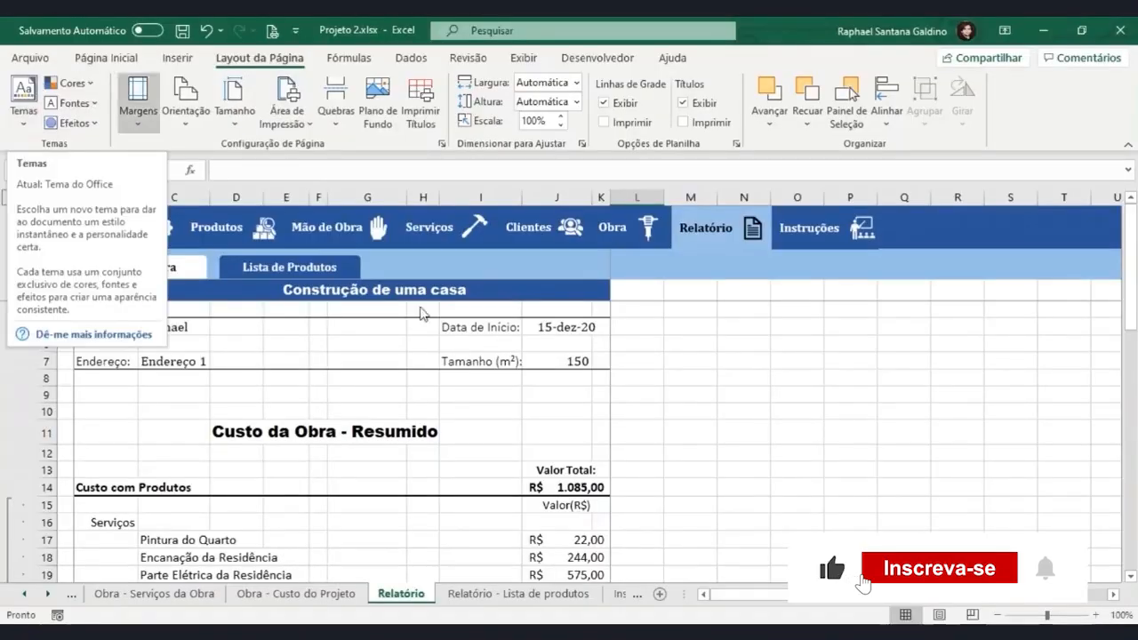
Insert a page break at cell G18, inside the Custo com Produtos section.
scroll(391, 401, down, 5)
scroll(340, 393, up, 2)
click(340, 393)
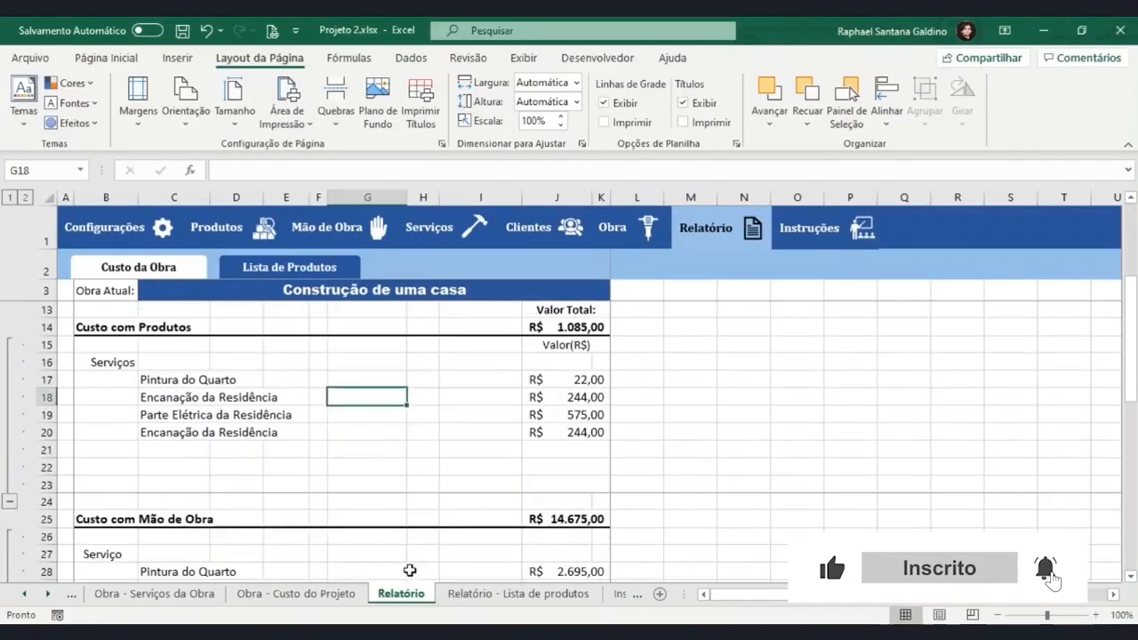
click(335, 102)
click(345, 145)
Remove the page breaks at L24, L34 and L41 that separate the cost sections.
click(632, 484)
click(632, 503)
click(336, 105)
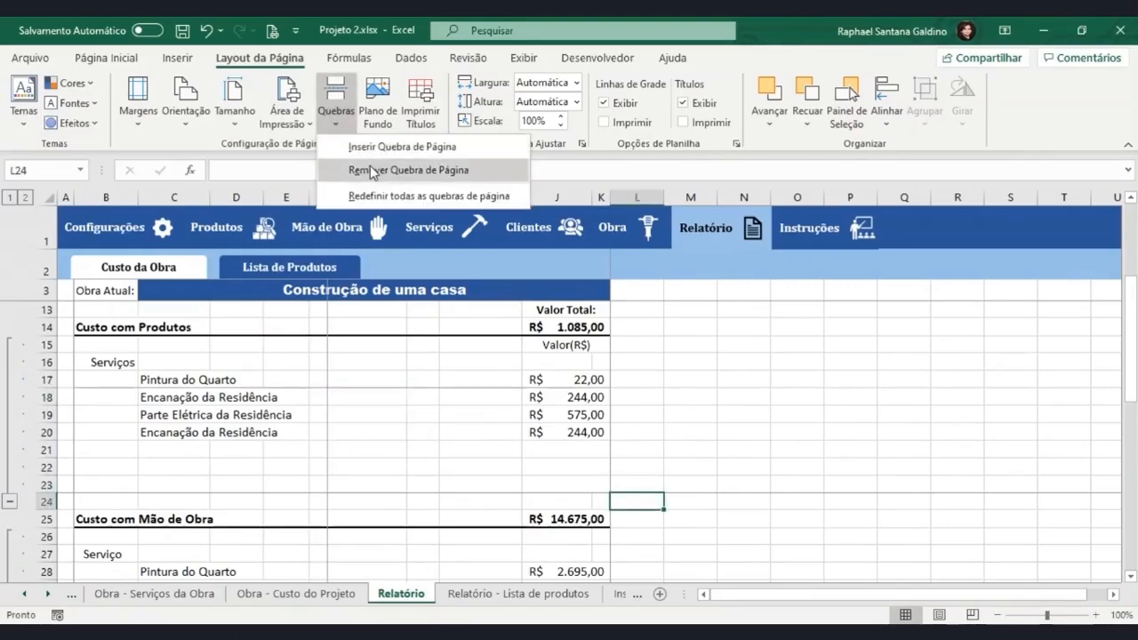
click(370, 169)
scroll(635, 493, down, 5)
click(637, 416)
click(335, 103)
click(370, 169)
scroll(641, 437, down, 2)
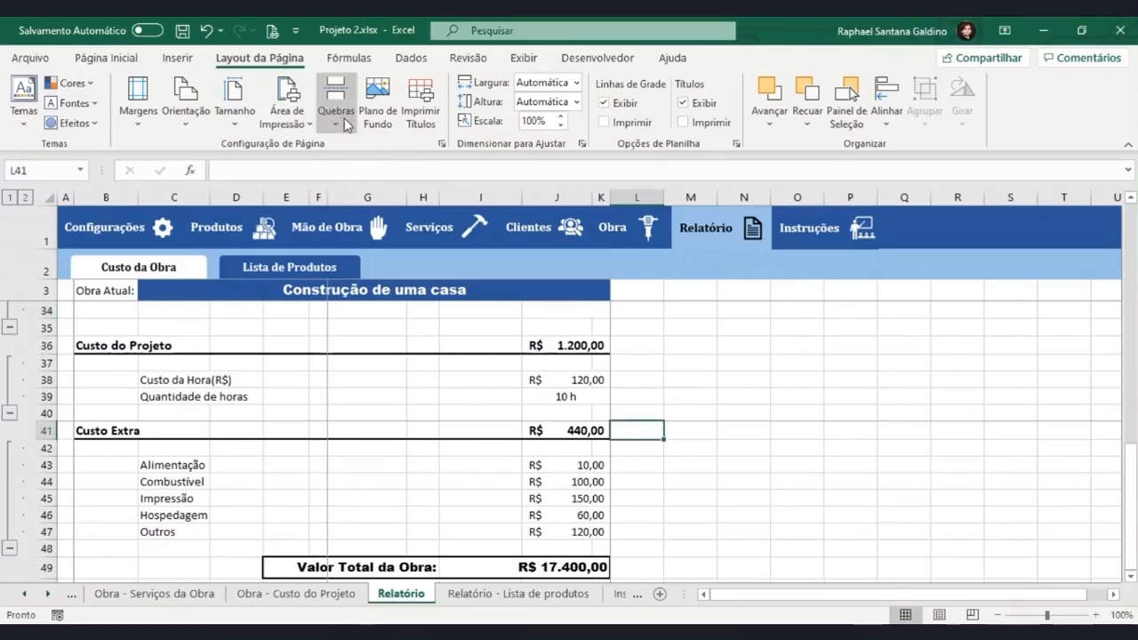
Preview all printed pages to examine their order with the break at G18, then return to the worksheet.
key(ctrl+p)
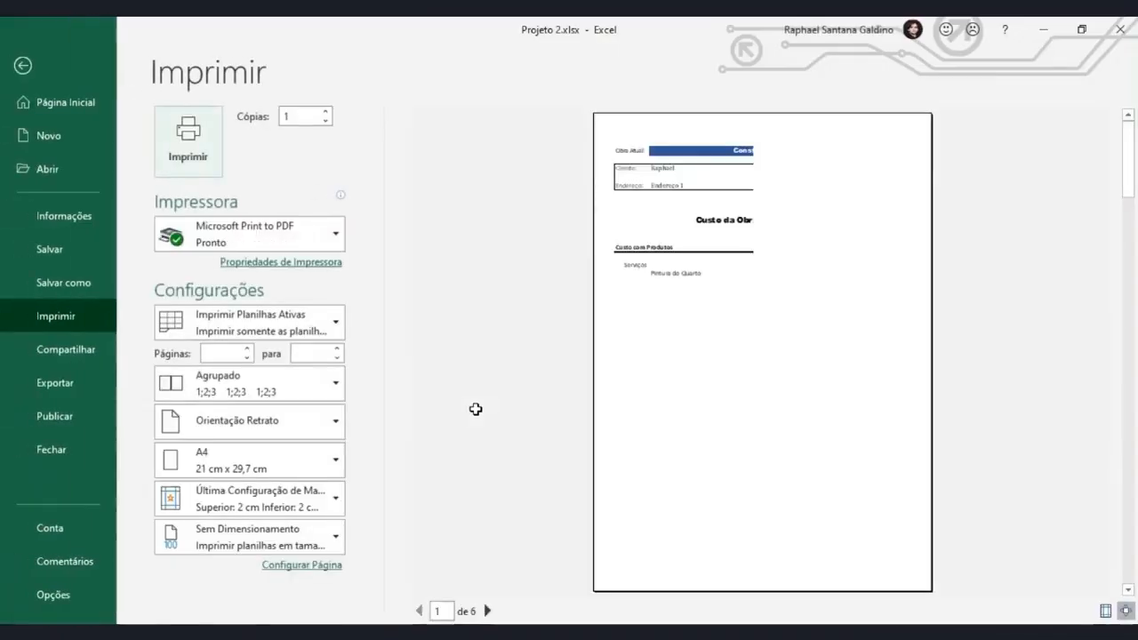
click(487, 611)
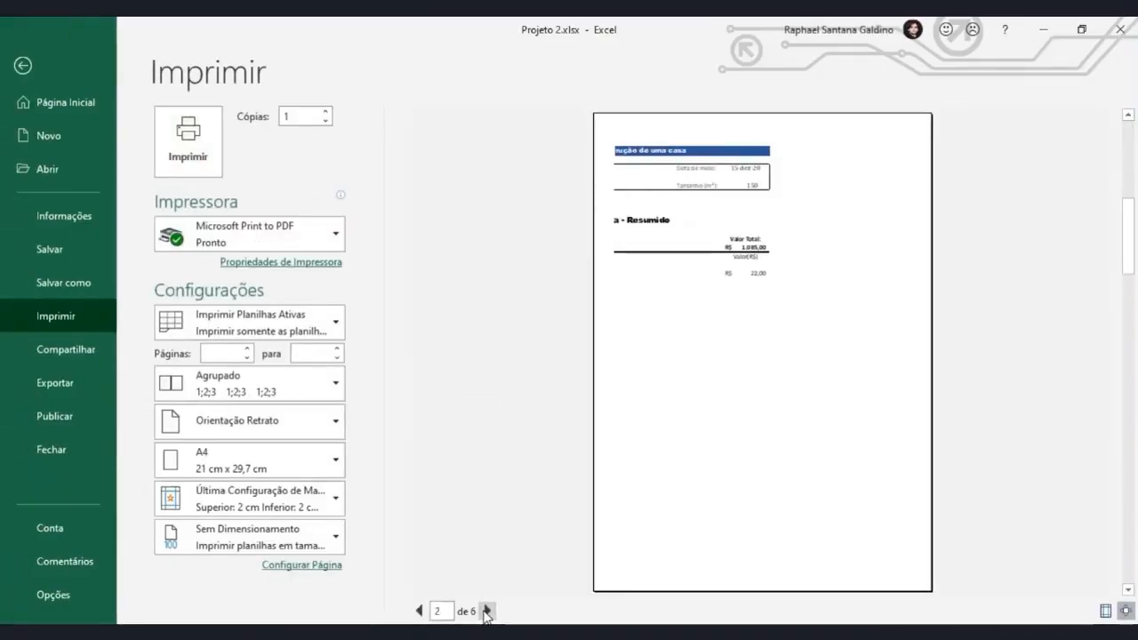
click(486, 611)
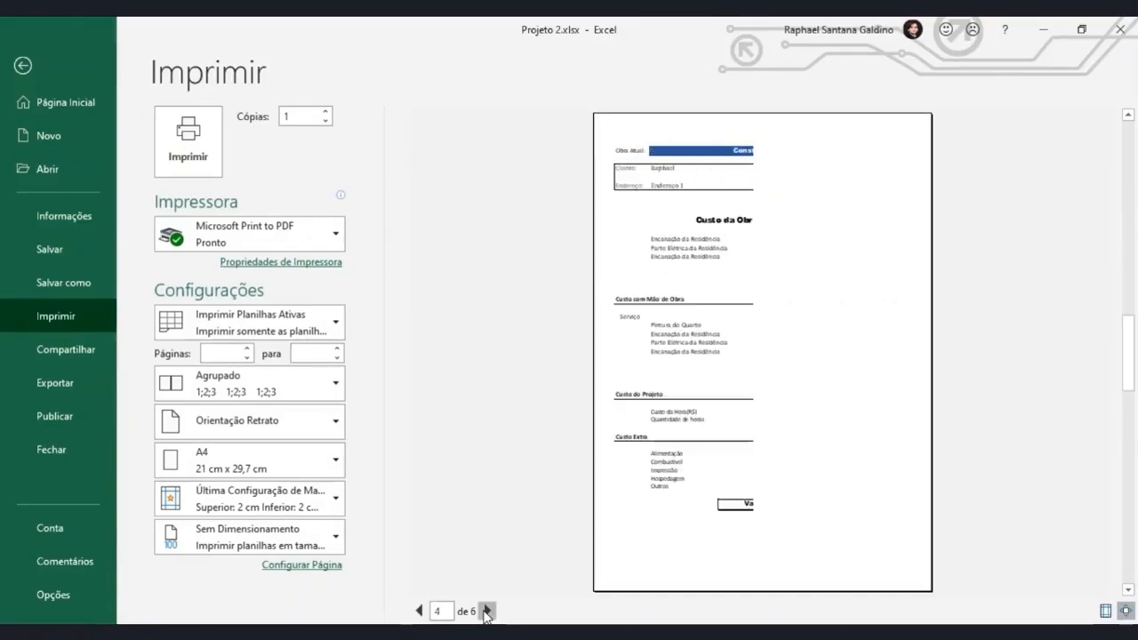
click(488, 611)
click(489, 611)
click(489, 611)
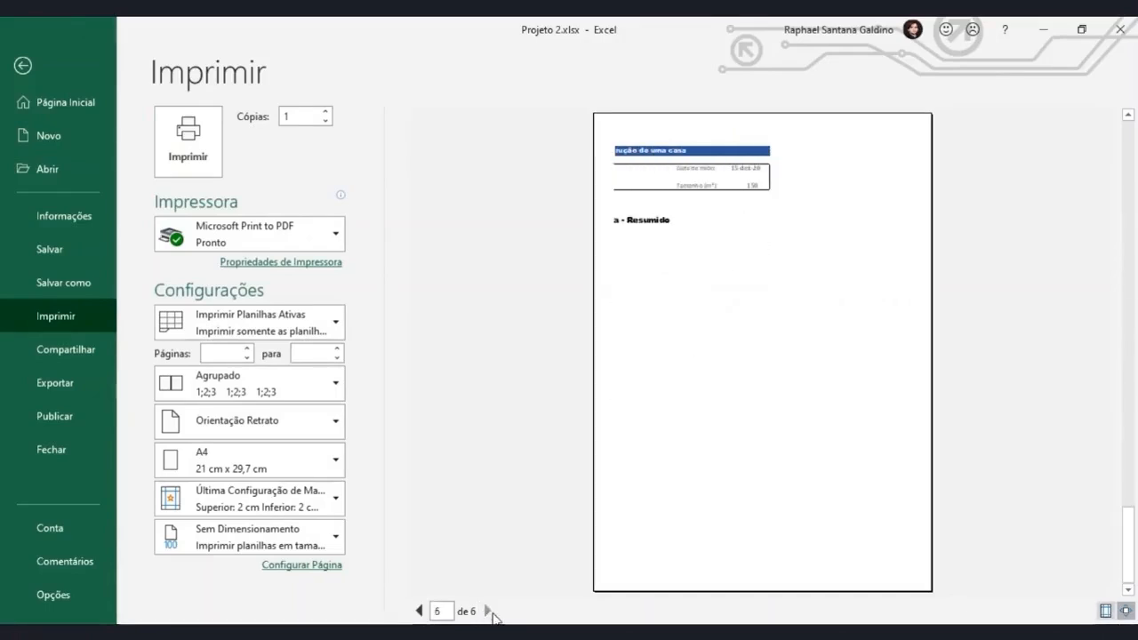
click(50, 61)
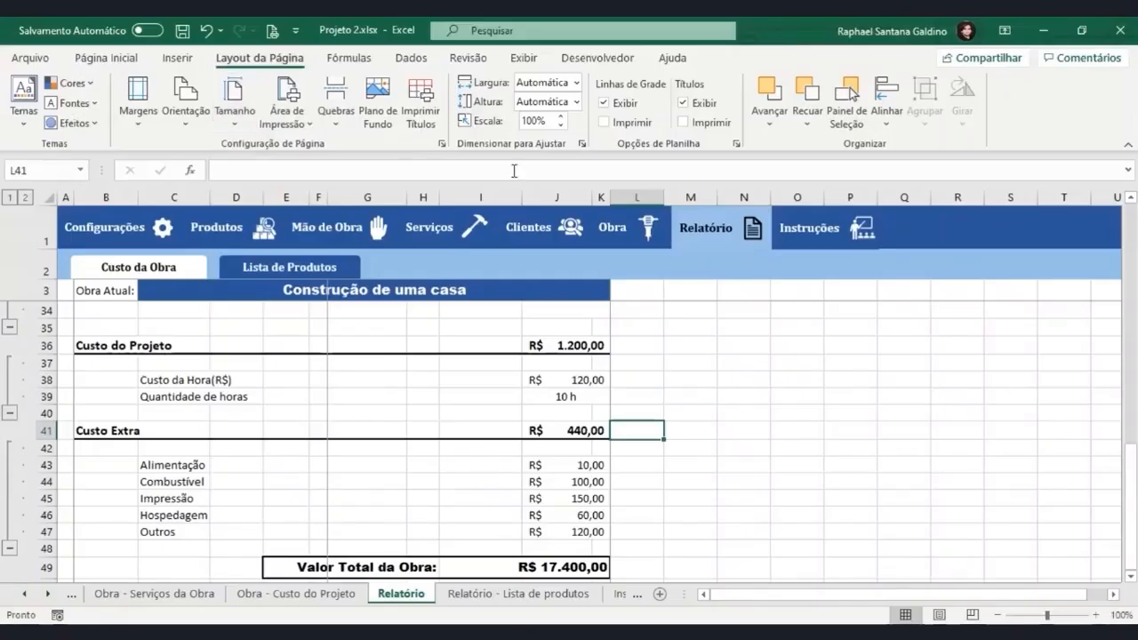
Set the page order of the Relatório sheet to Abaixo e acima in the page setup.
click(441, 143)
click(745, 172)
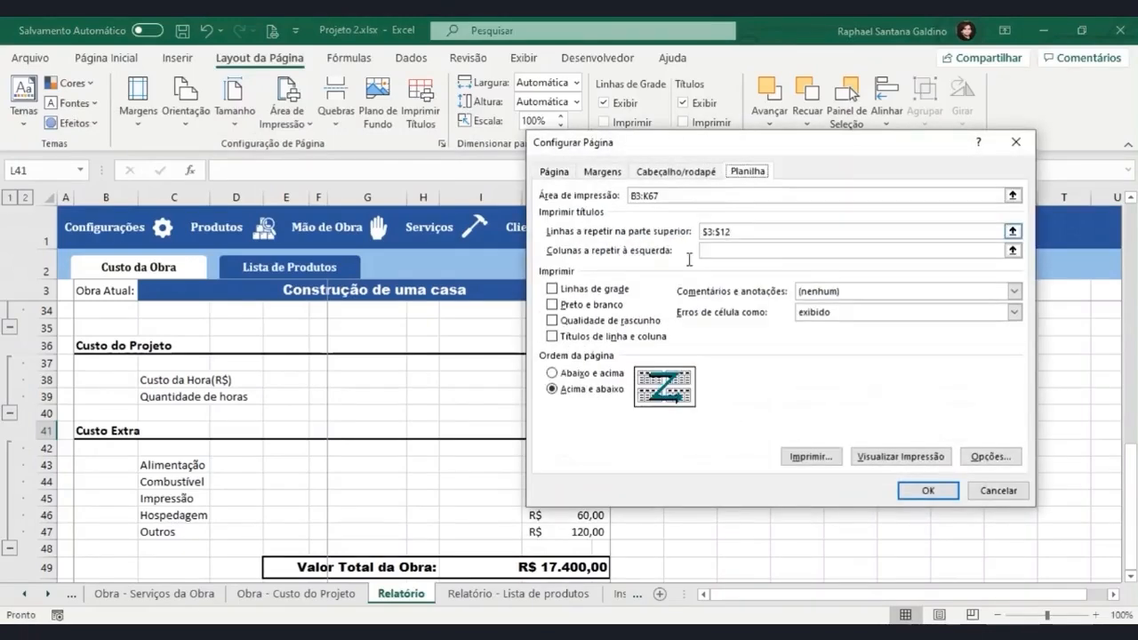
click(553, 373)
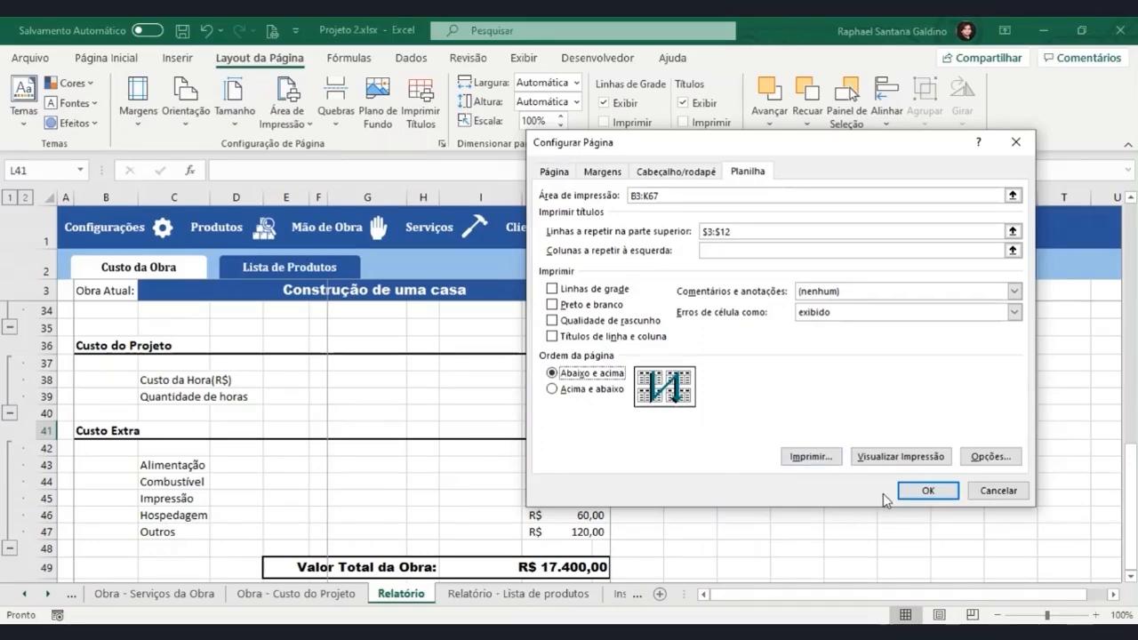
click(925, 491)
Preview all printed pages with the Abaixo e acima order, then return to the worksheet.
key(ctrl+p)
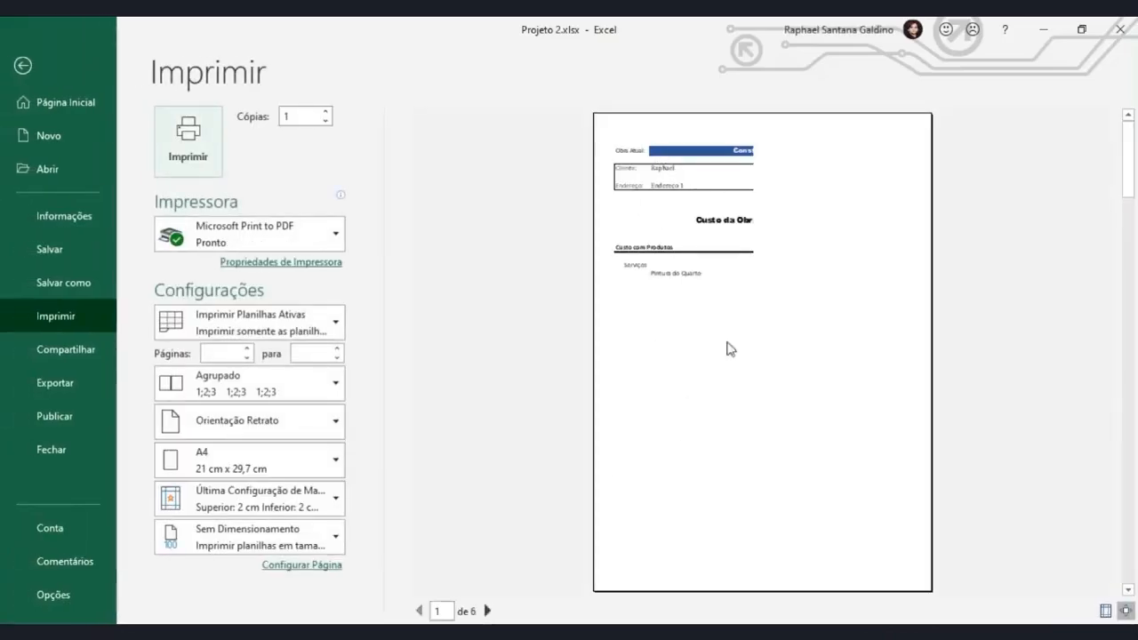
click(487, 610)
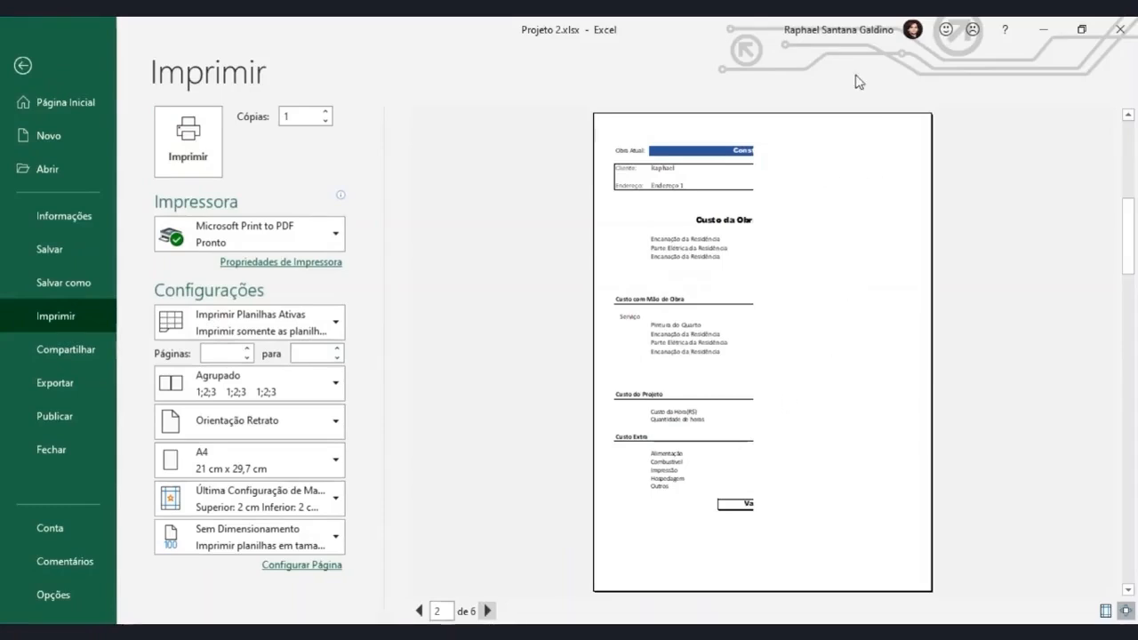
click(487, 610)
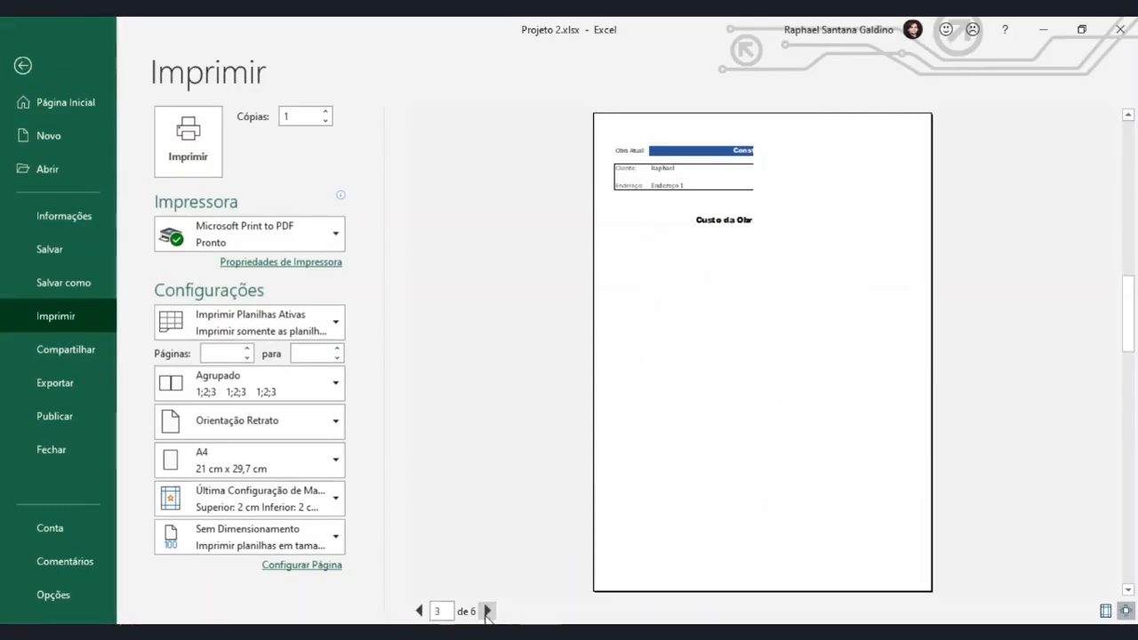
click(488, 611)
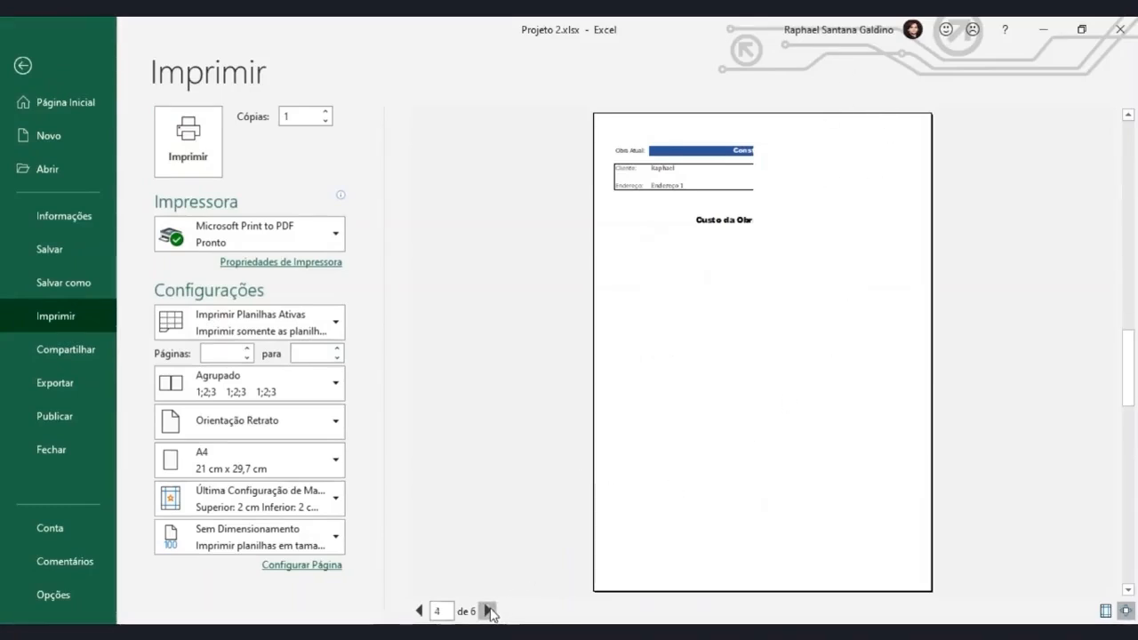
click(488, 610)
click(488, 611)
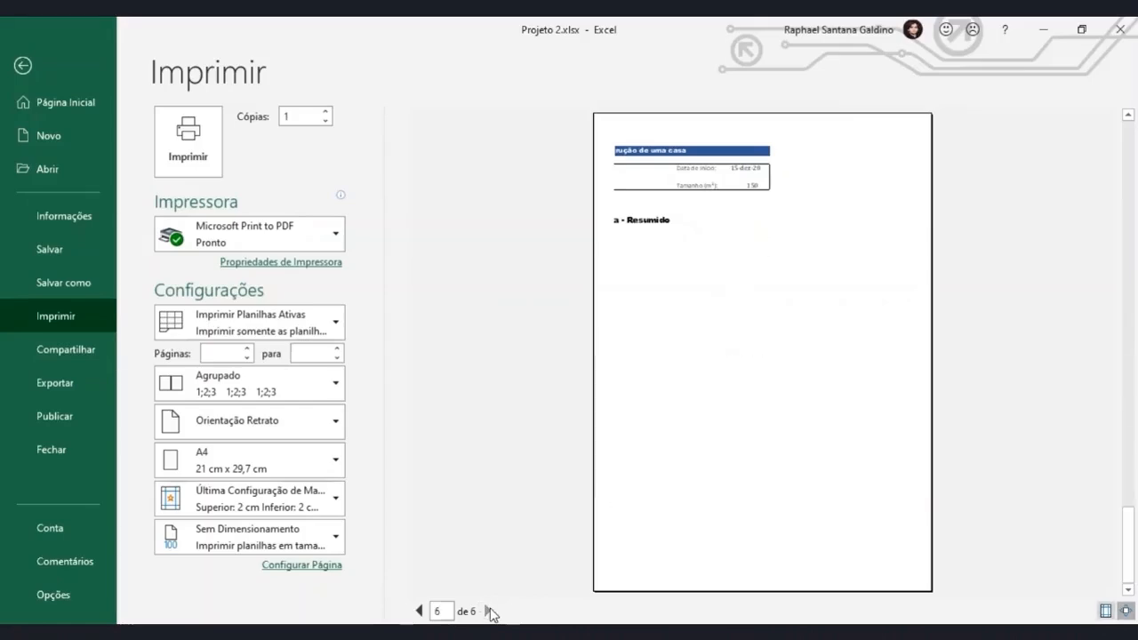
click(36, 68)
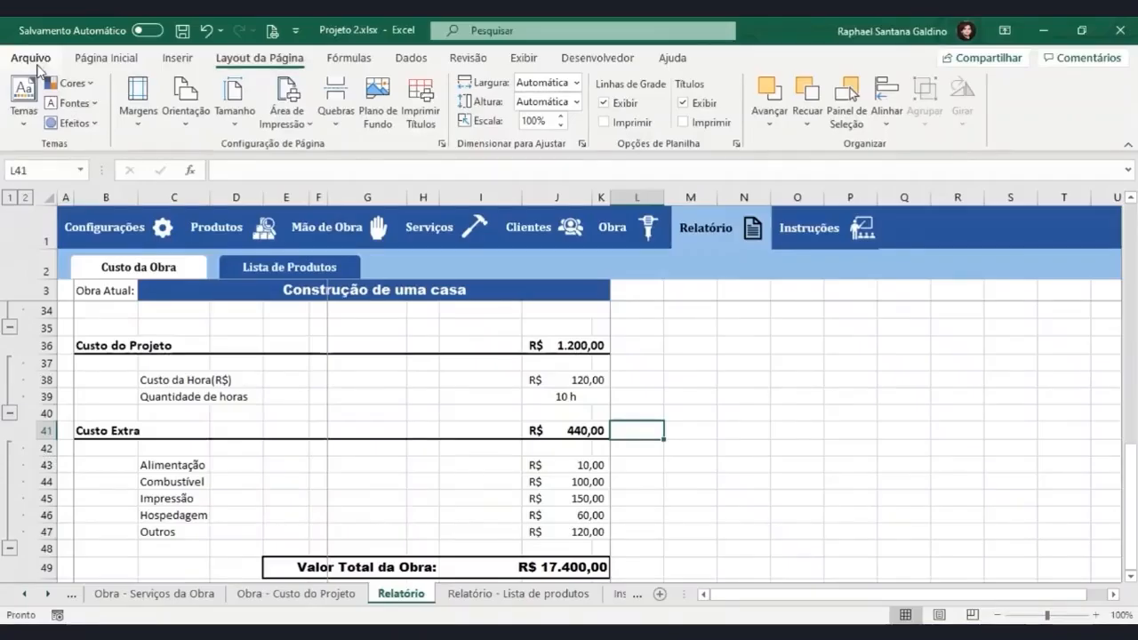
click(442, 145)
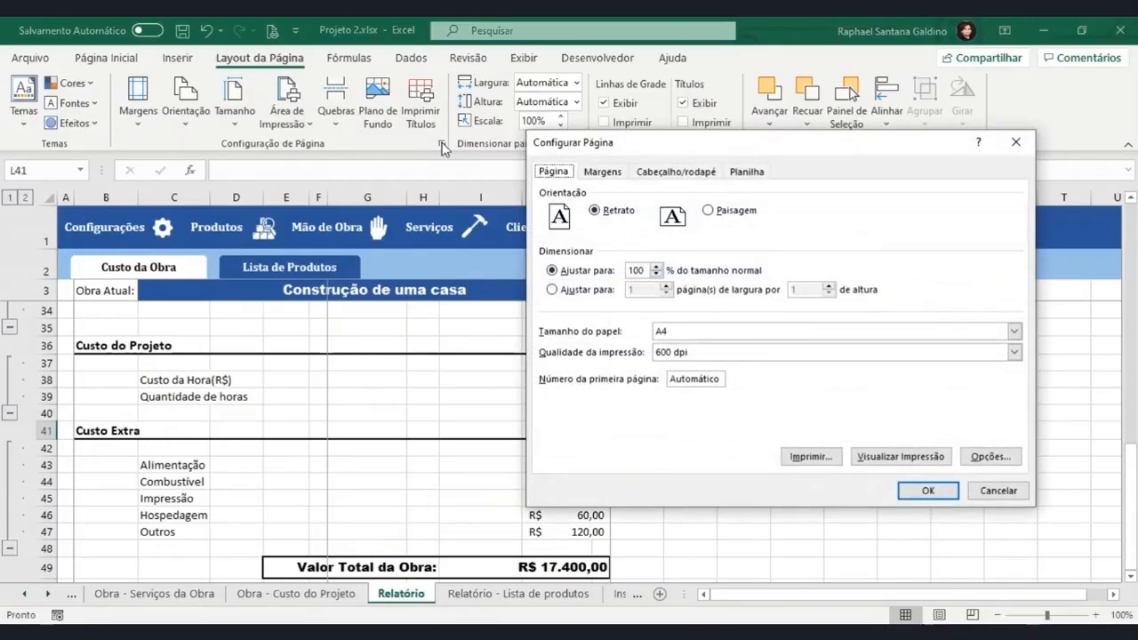
click(736, 173)
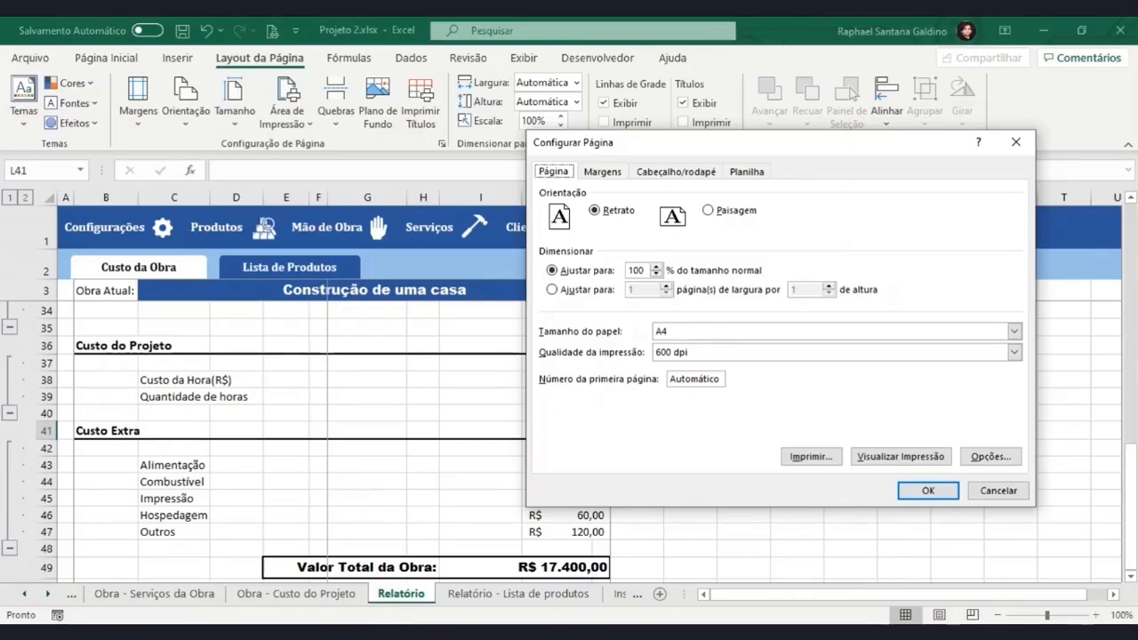
click(1016, 141)
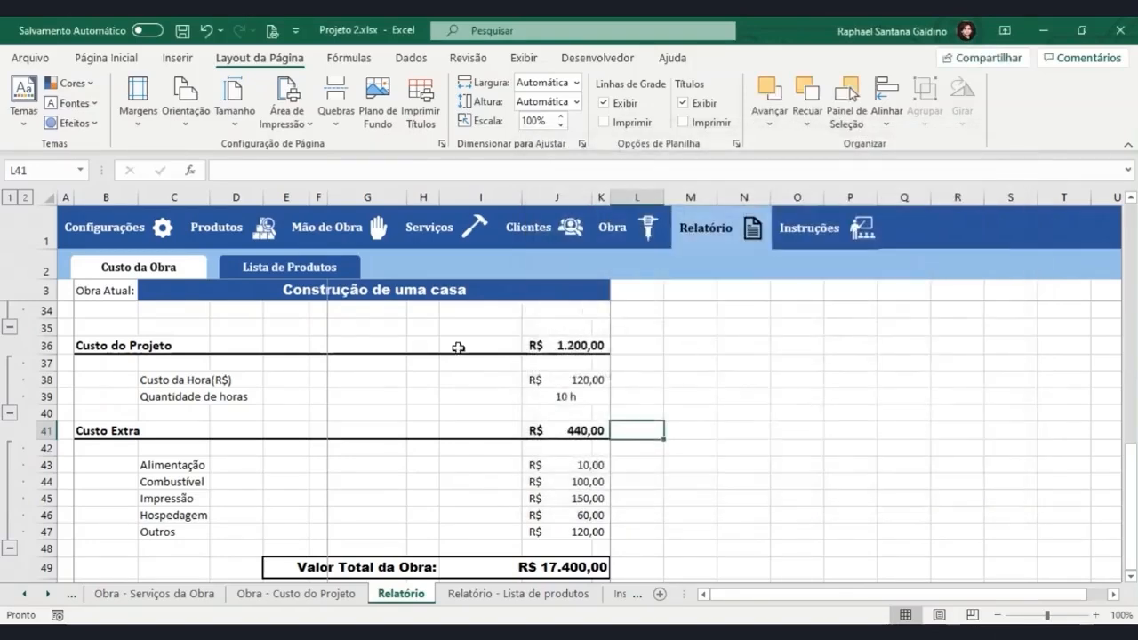
Remove the page break at cell G18.
scroll(358, 389, up, 7)
click(358, 388)
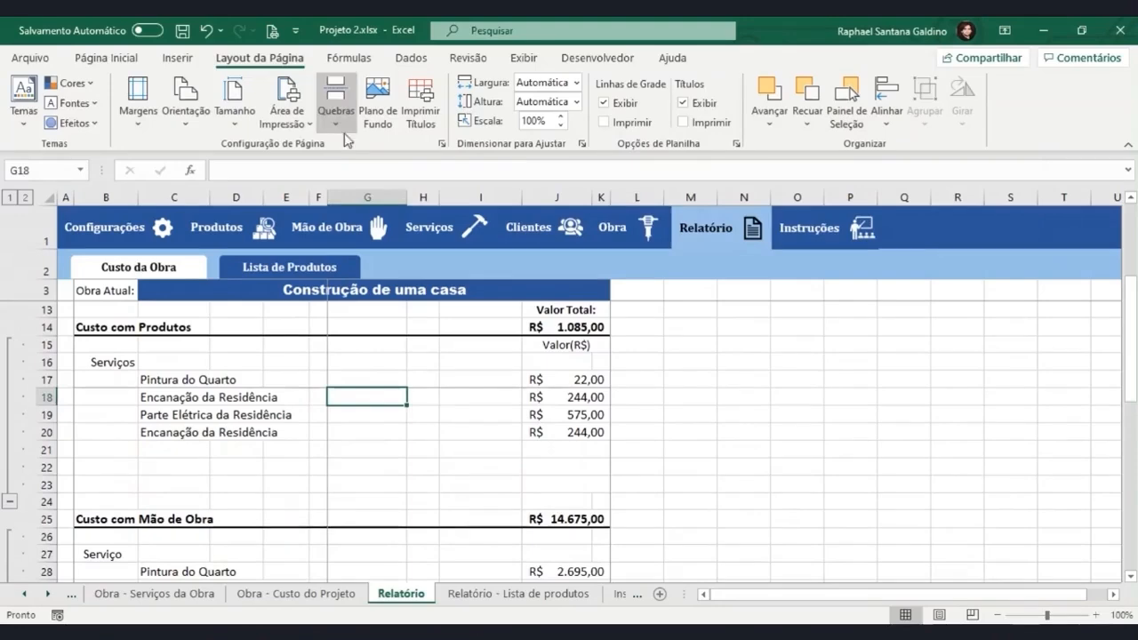
click(336, 98)
click(356, 168)
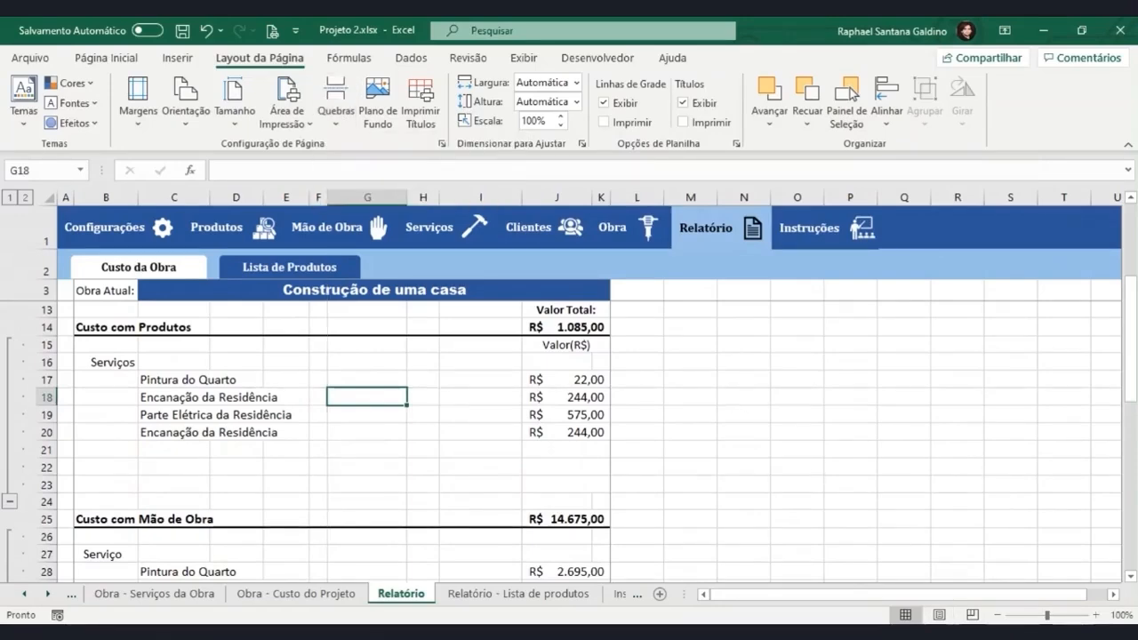
Switch the Relatório sheet to Page Layout view, accepting that its panes are unfrozen.
click(939, 615)
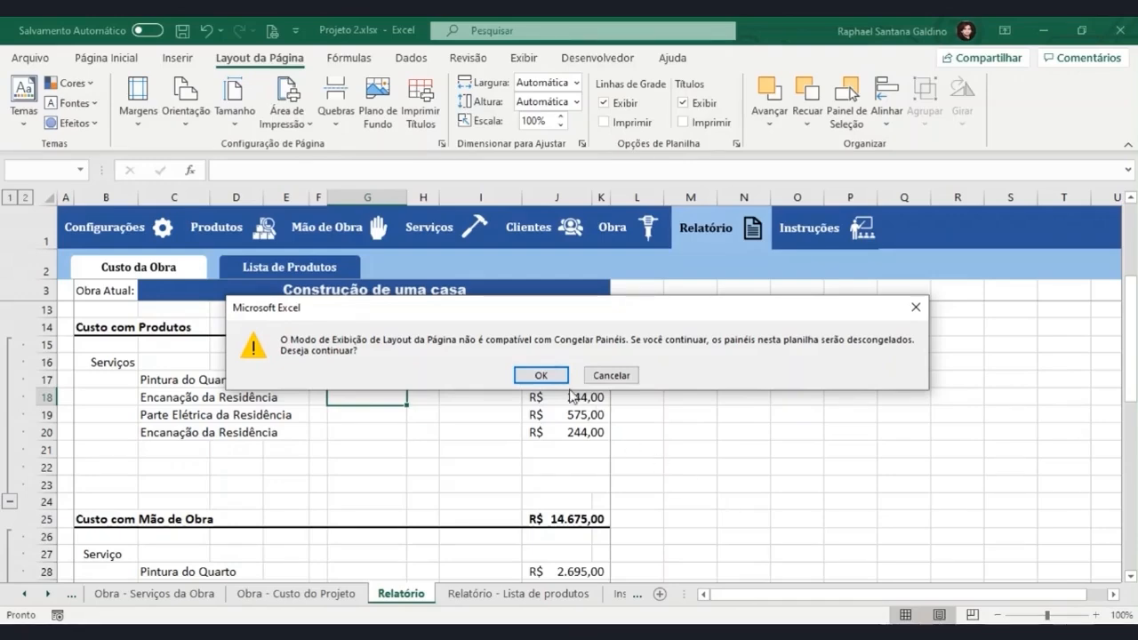
click(544, 377)
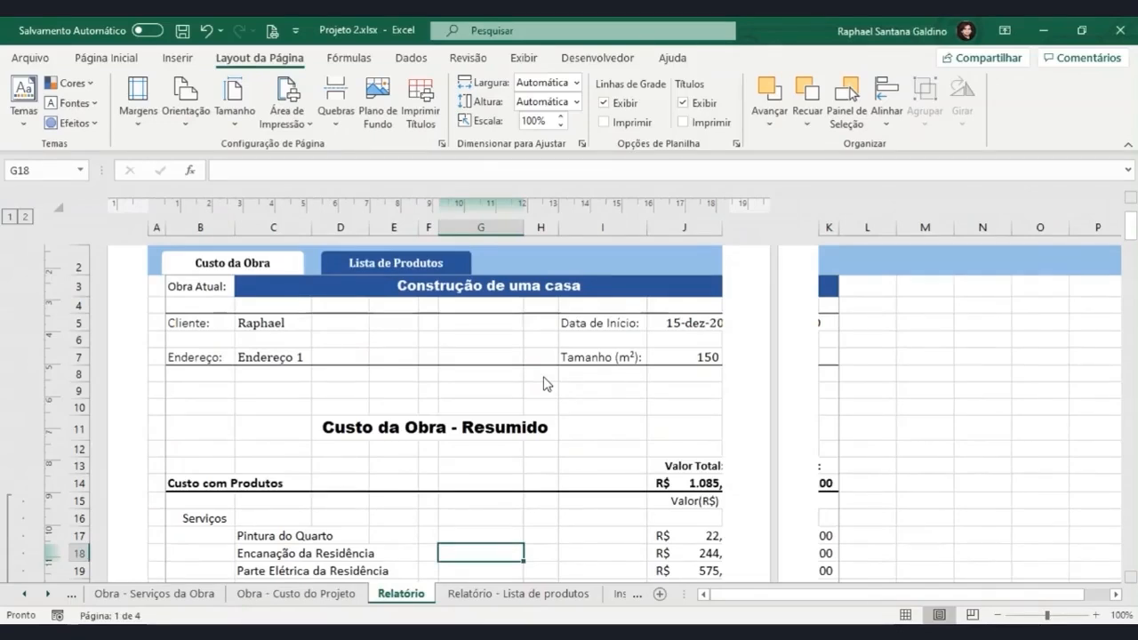
Insert the current date element (&[Data]) in the center section of the page header.
scroll(545, 383, up, 3)
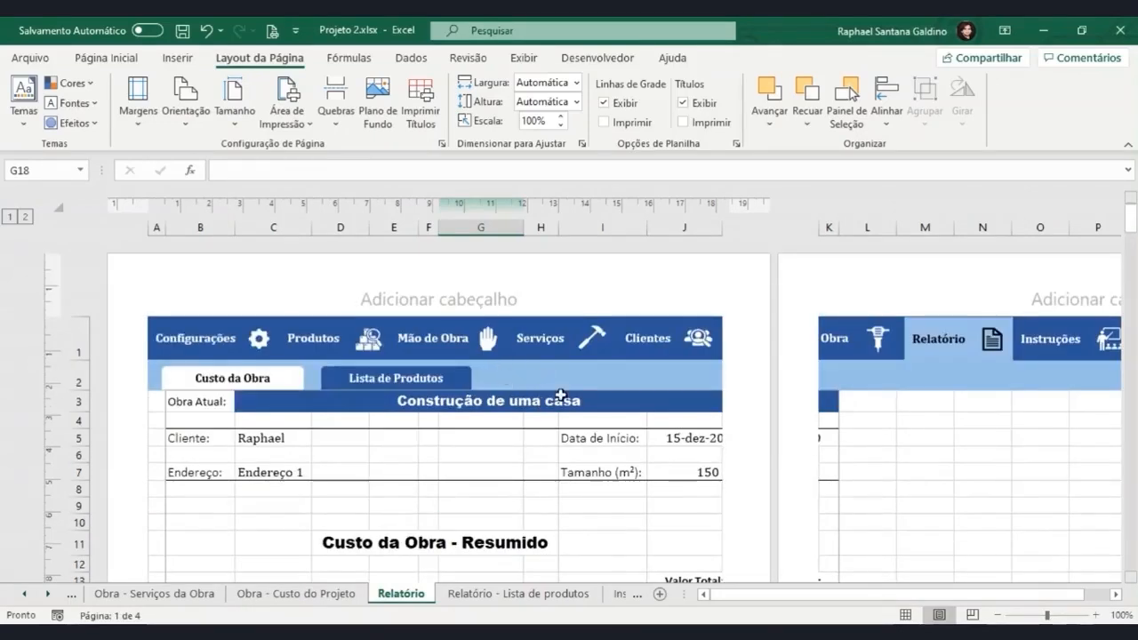
click(455, 298)
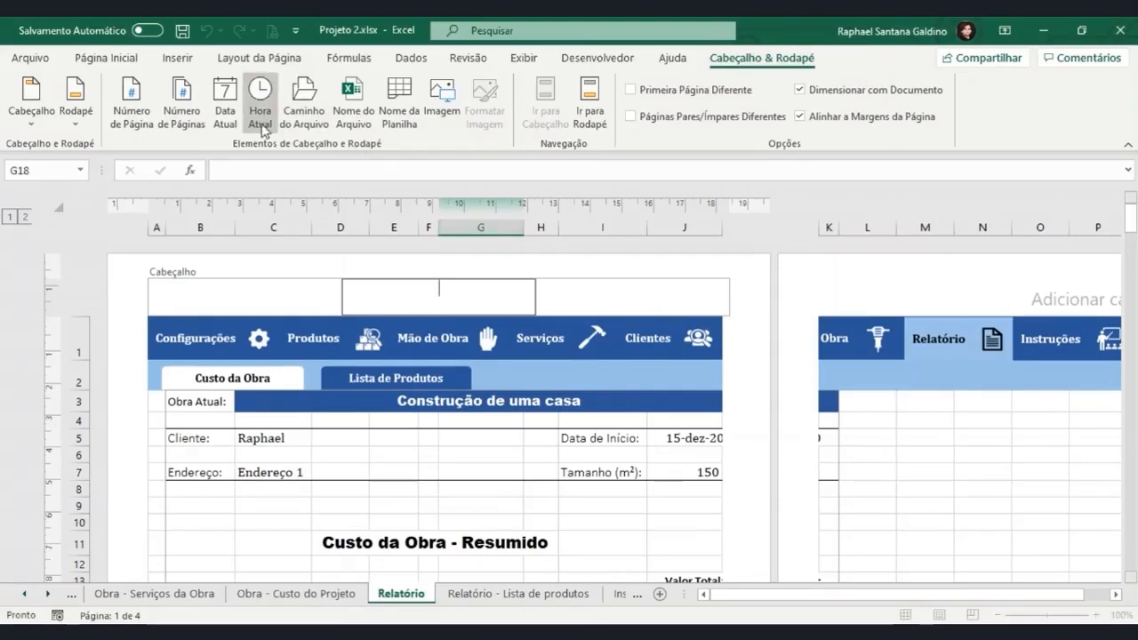
click(230, 118)
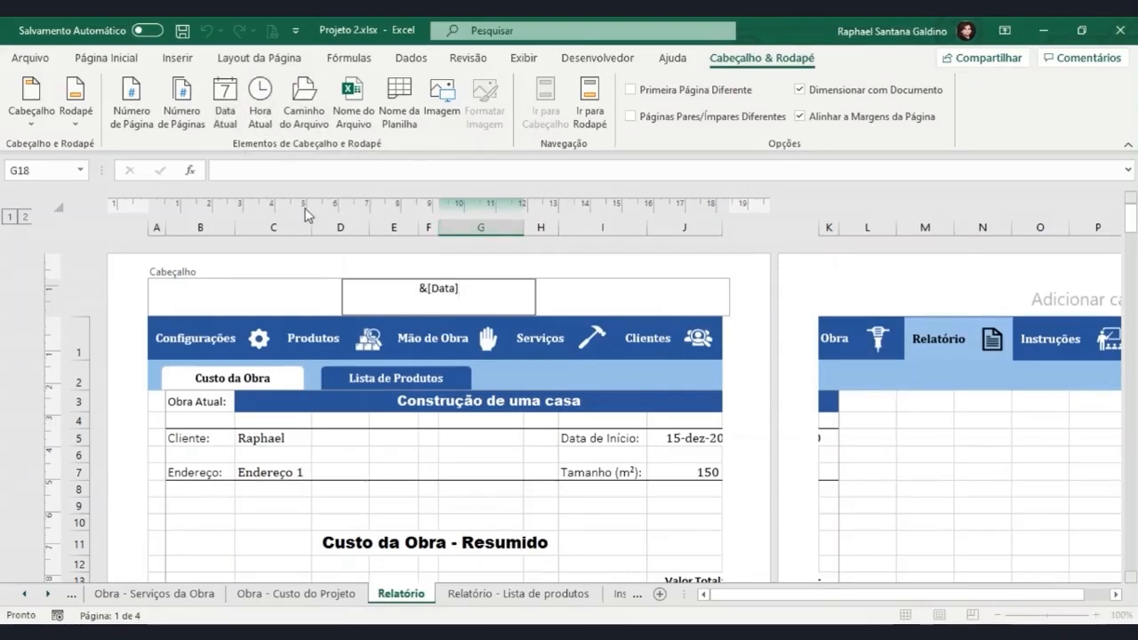
Add the current time (&[Hora]) to the header's center section, and the page count and sheet name (&[Páginas] &[Guia]) to its left section.
click(261, 118)
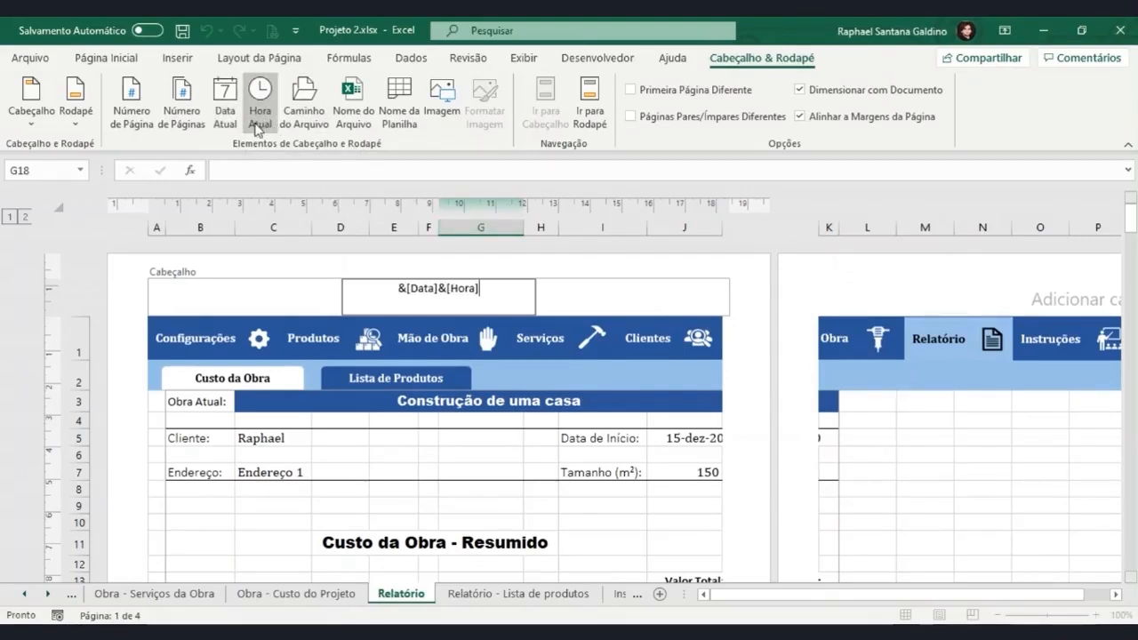
click(217, 296)
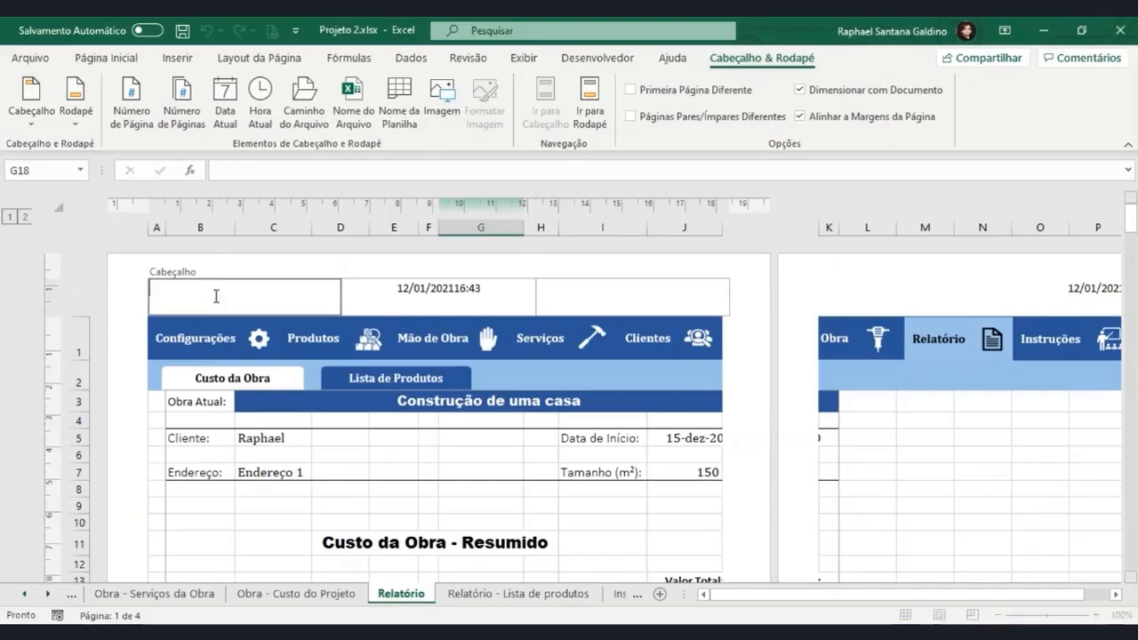
click(192, 123)
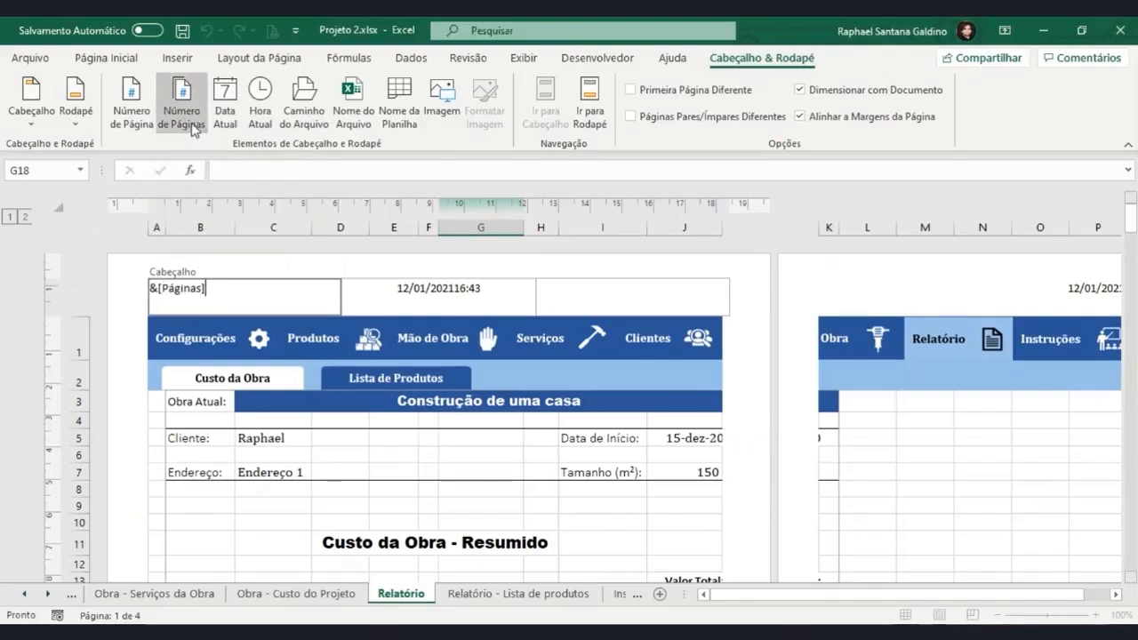
click(391, 120)
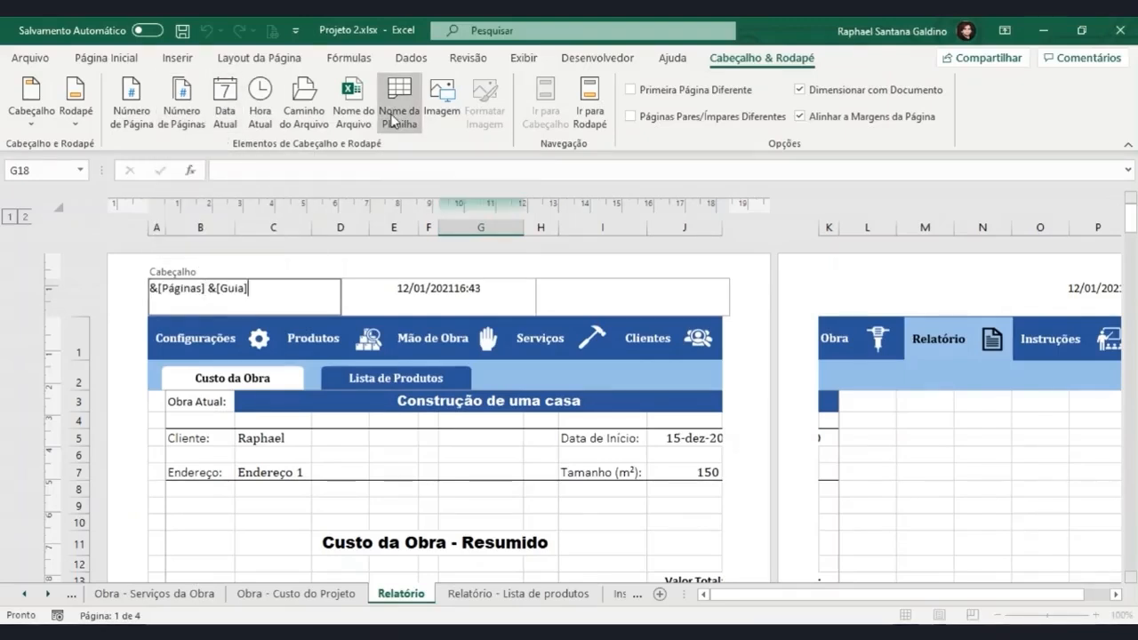
Separate the date and time elements with a space in the header's center section.
click(586, 299)
click(501, 285)
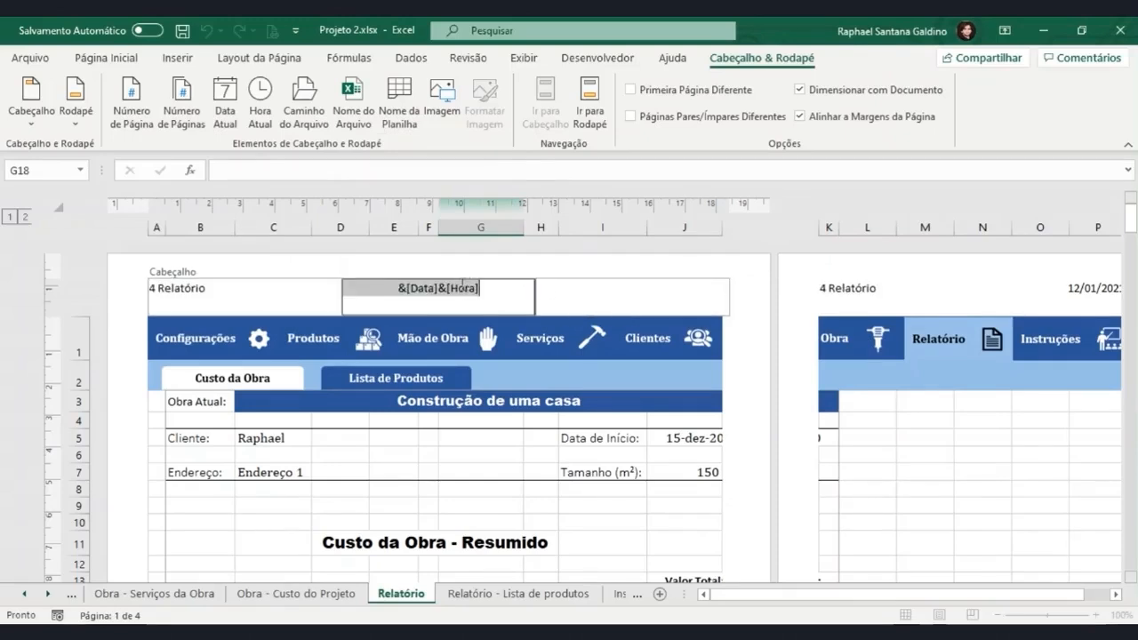
Insert the logo image from the Excel folder into the right section of the page header.
click(571, 291)
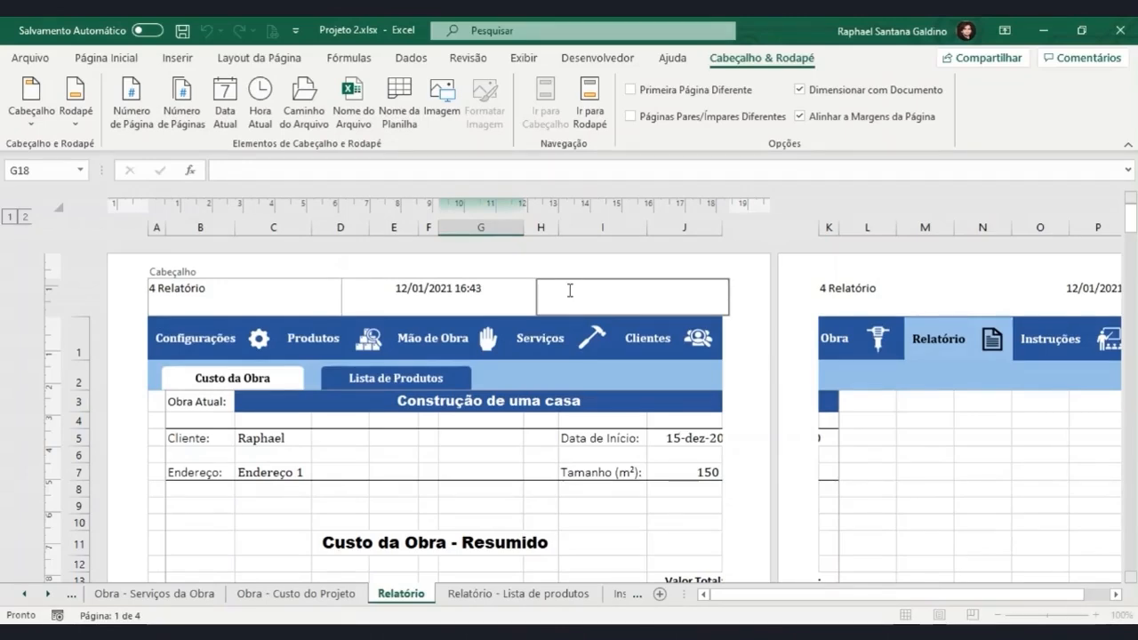
click(445, 114)
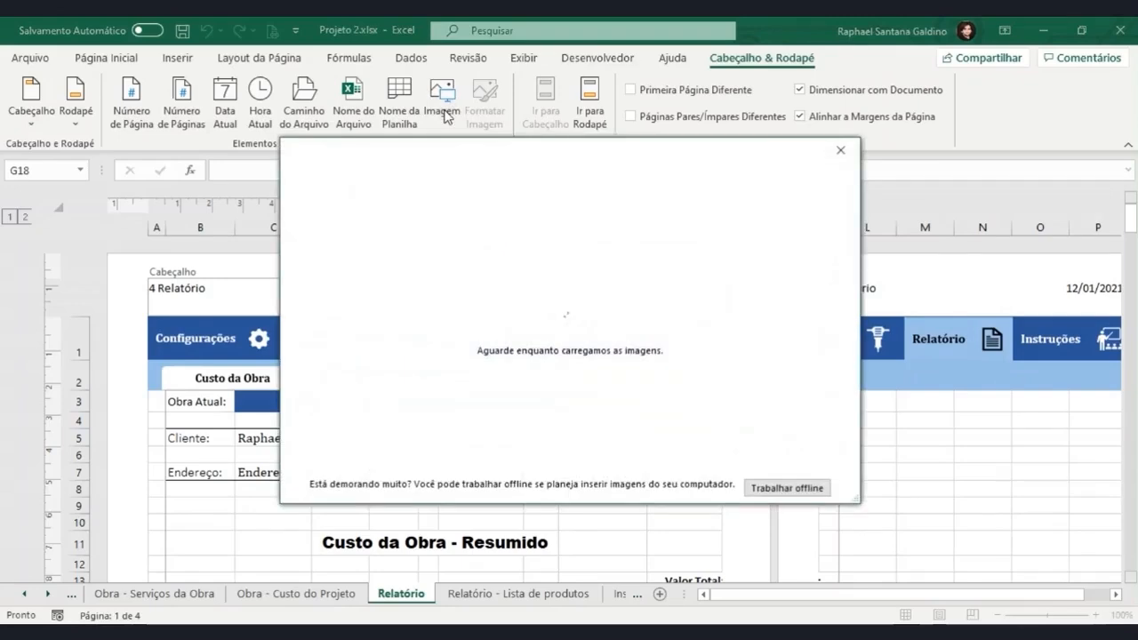
click(461, 245)
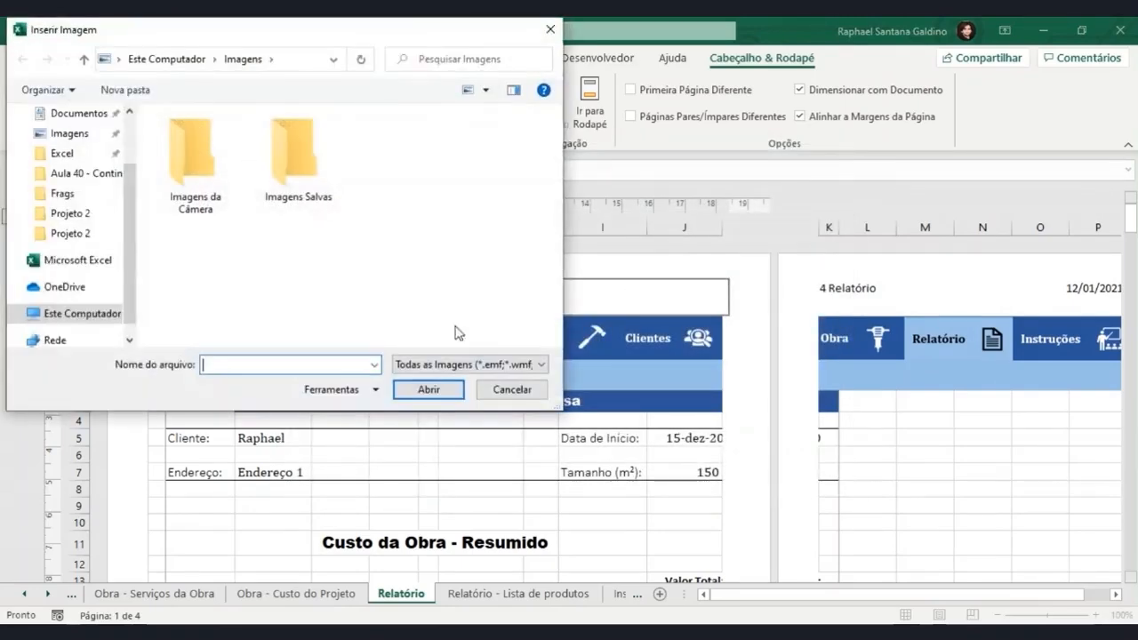
click(63, 153)
click(192, 246)
click(429, 390)
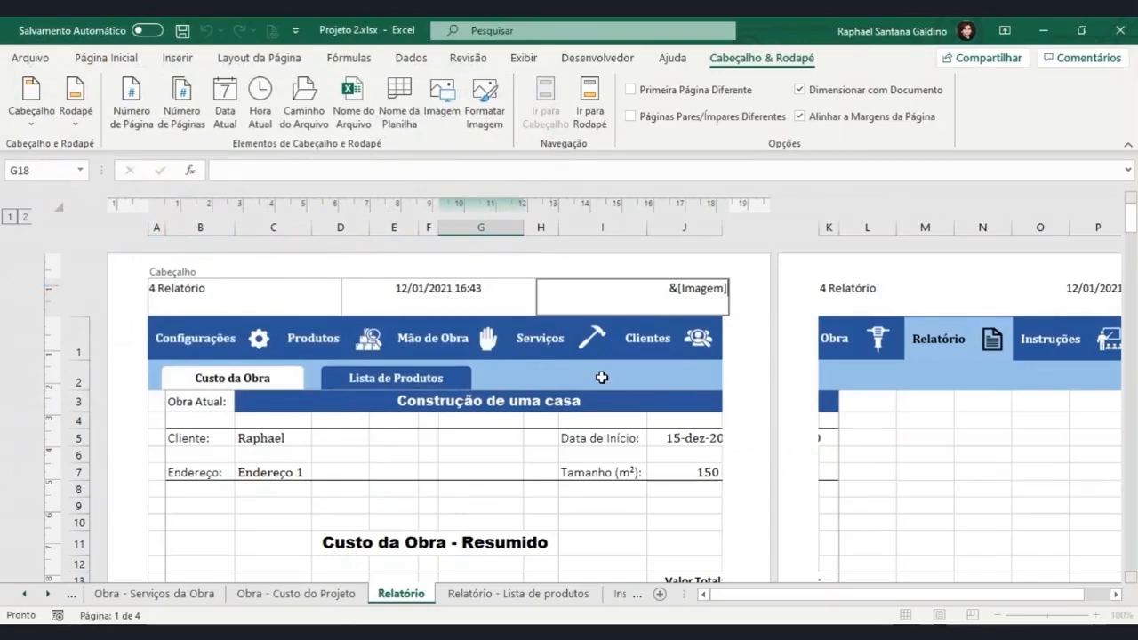
Scale the header image to 20% with its proportions locked and leave header editing.
click(130, 62)
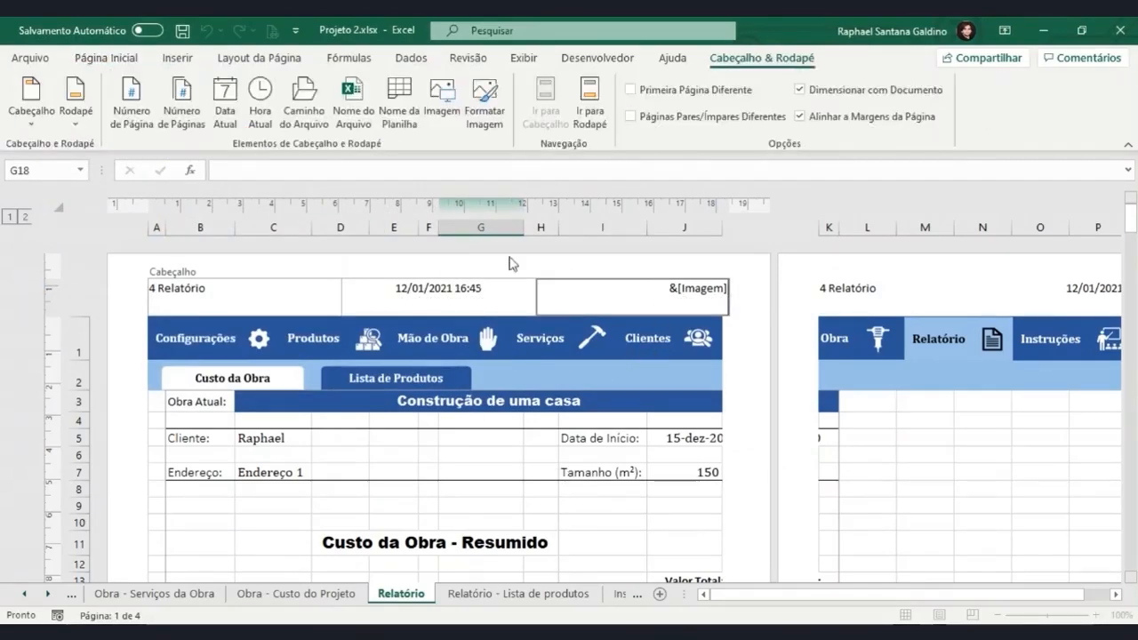
click(483, 102)
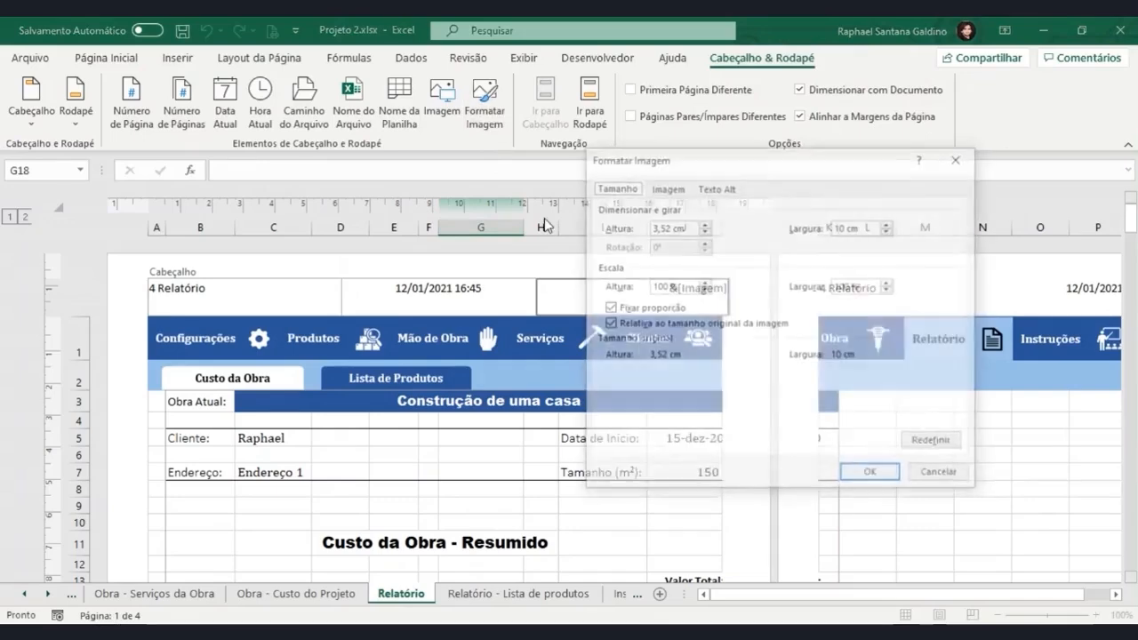
drag(677, 287, 646, 287)
click(703, 290)
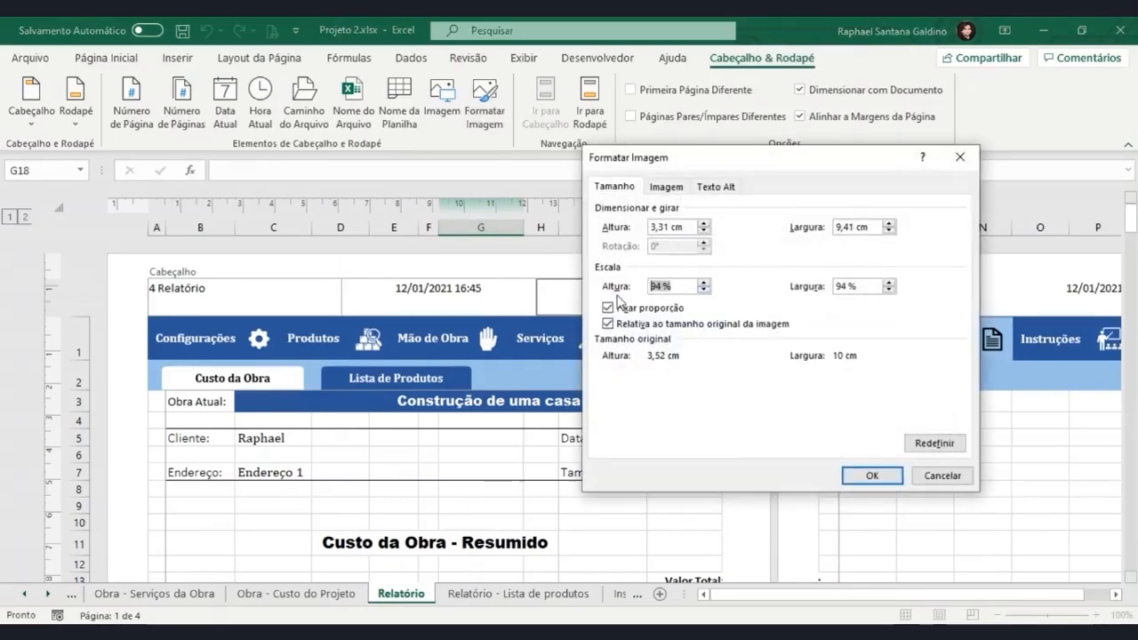
text(20)
key(Return)
click(742, 394)
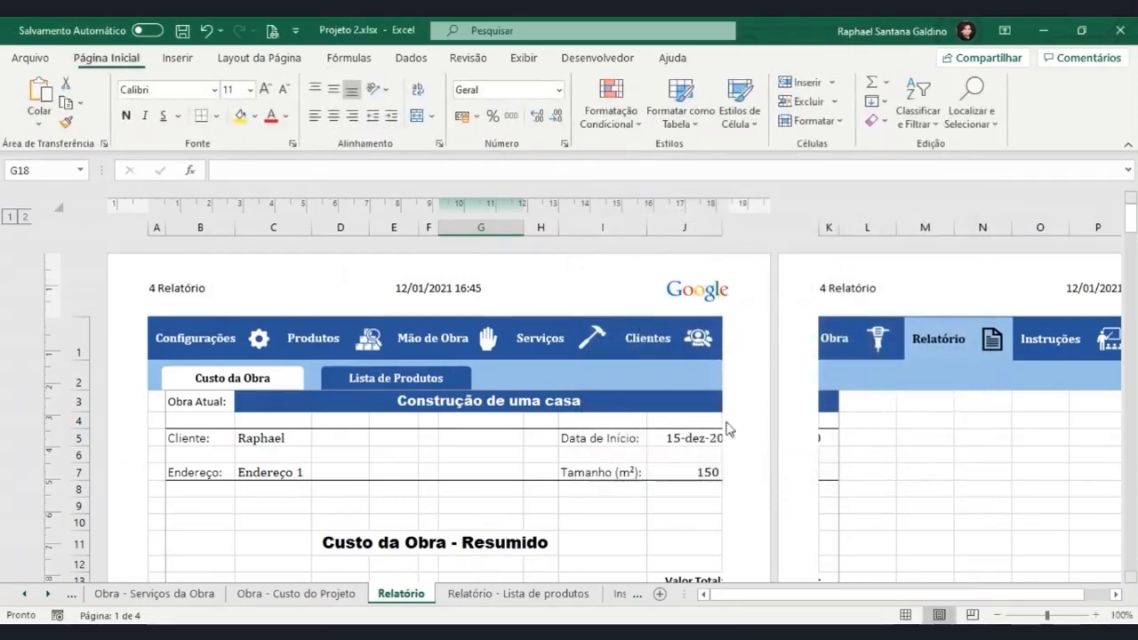
Check the header with its logo on both pages of the print preview, and return to the worksheet.
scroll(718, 465, down, 3)
scroll(718, 465, up, 3)
key(ctrl+p)
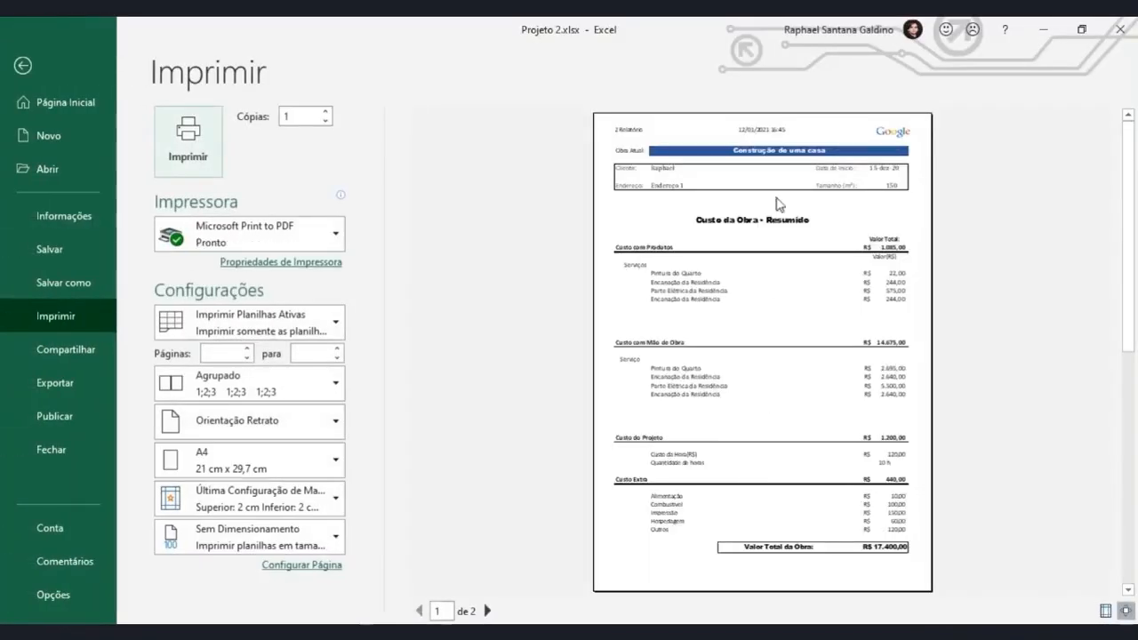
click(487, 612)
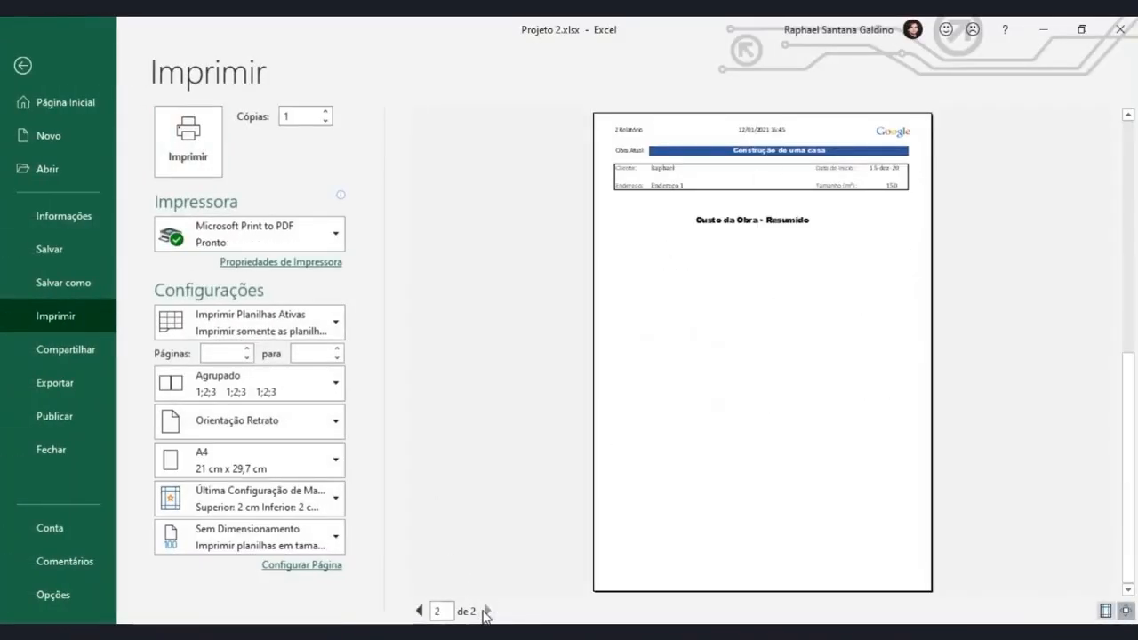
click(420, 611)
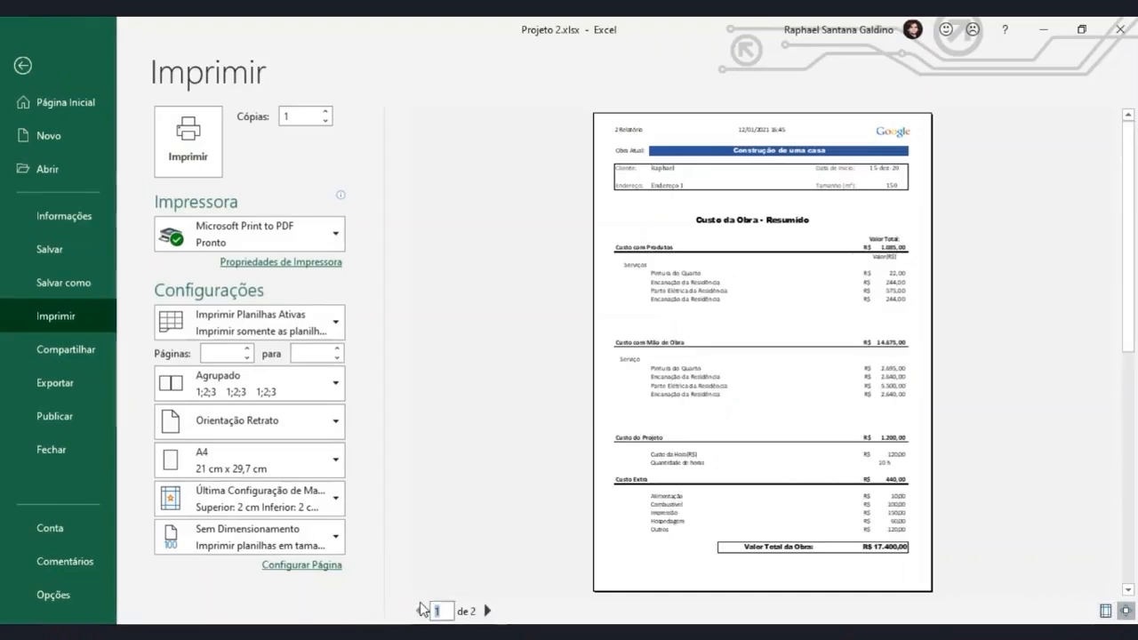
click(85, 61)
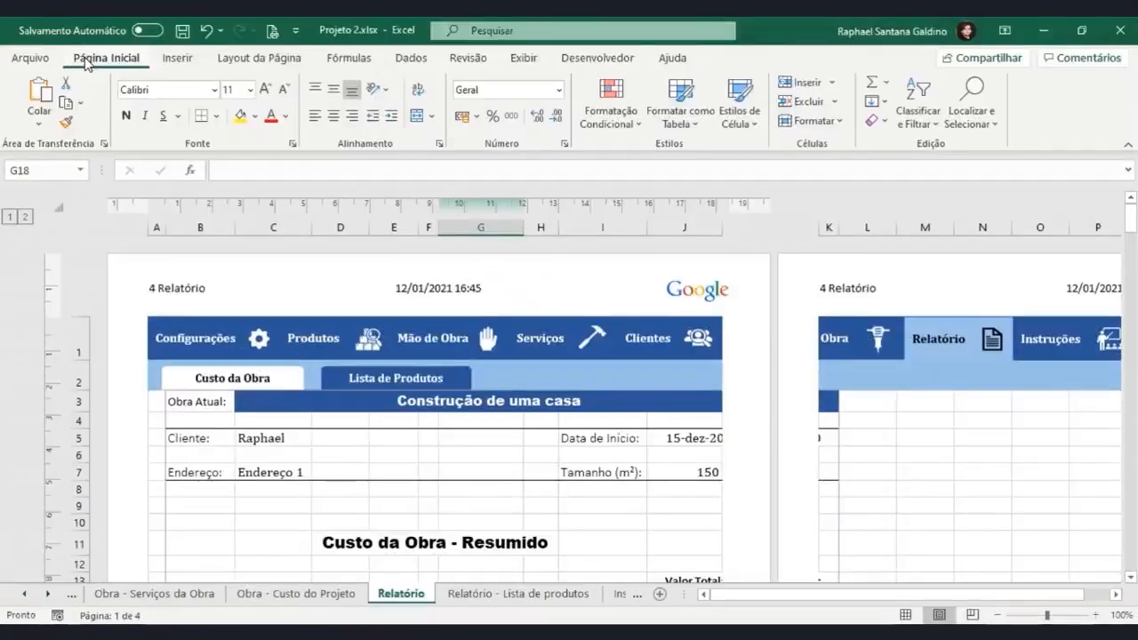
Enlarge the header logo to a 36% scale and leave header editing.
click(709, 287)
click(692, 299)
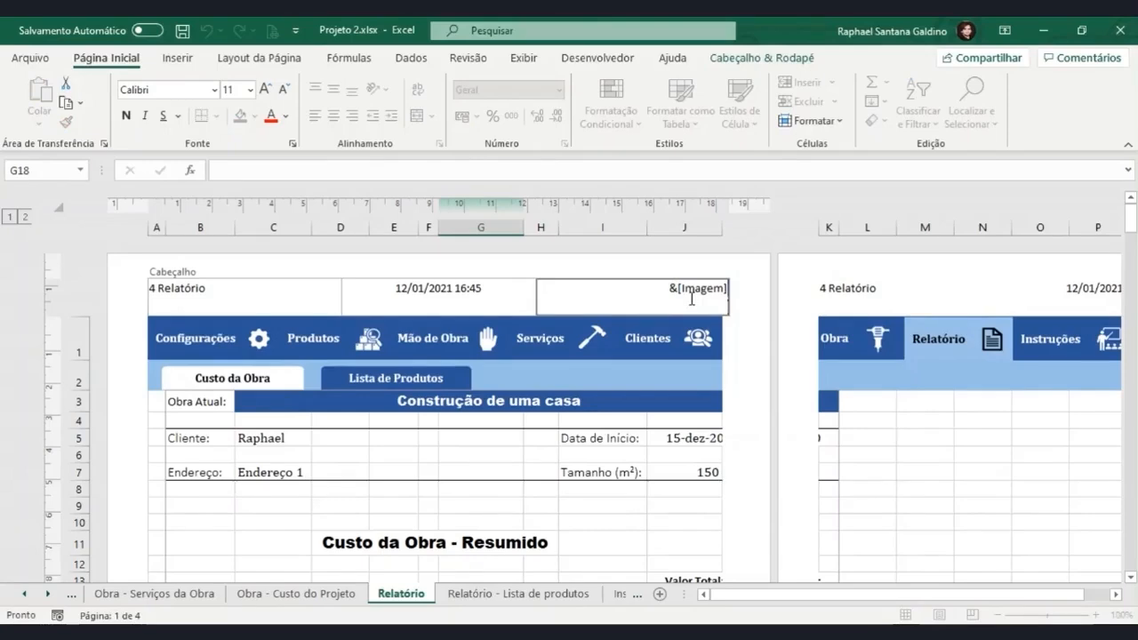
click(762, 59)
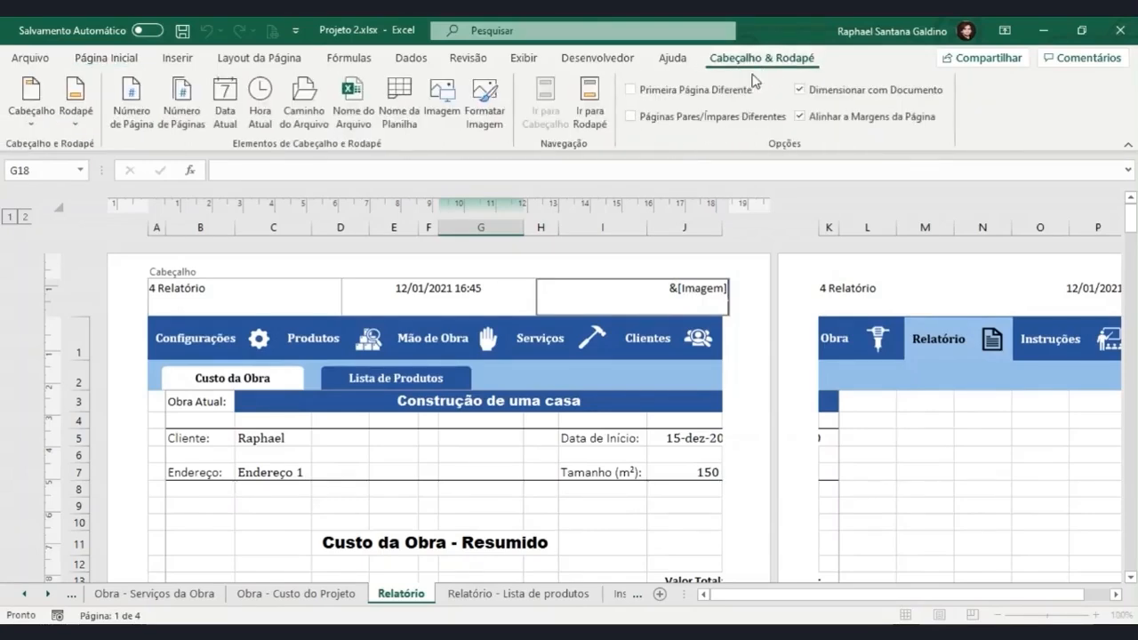
click(484, 111)
click(704, 283)
click(704, 282)
click(704, 282)
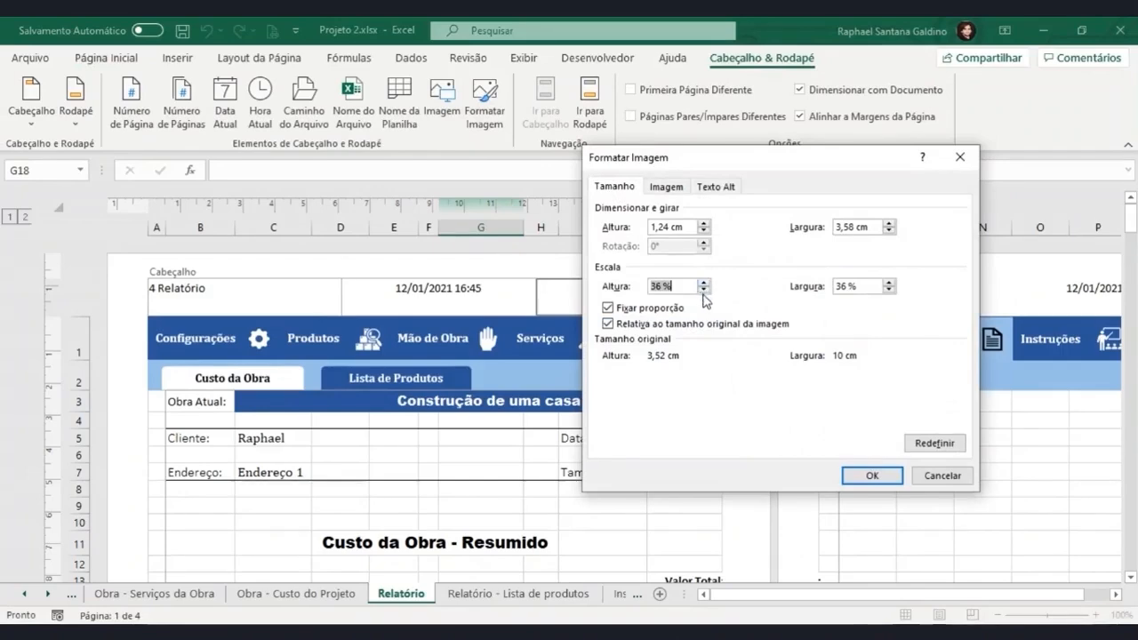
click(871, 475)
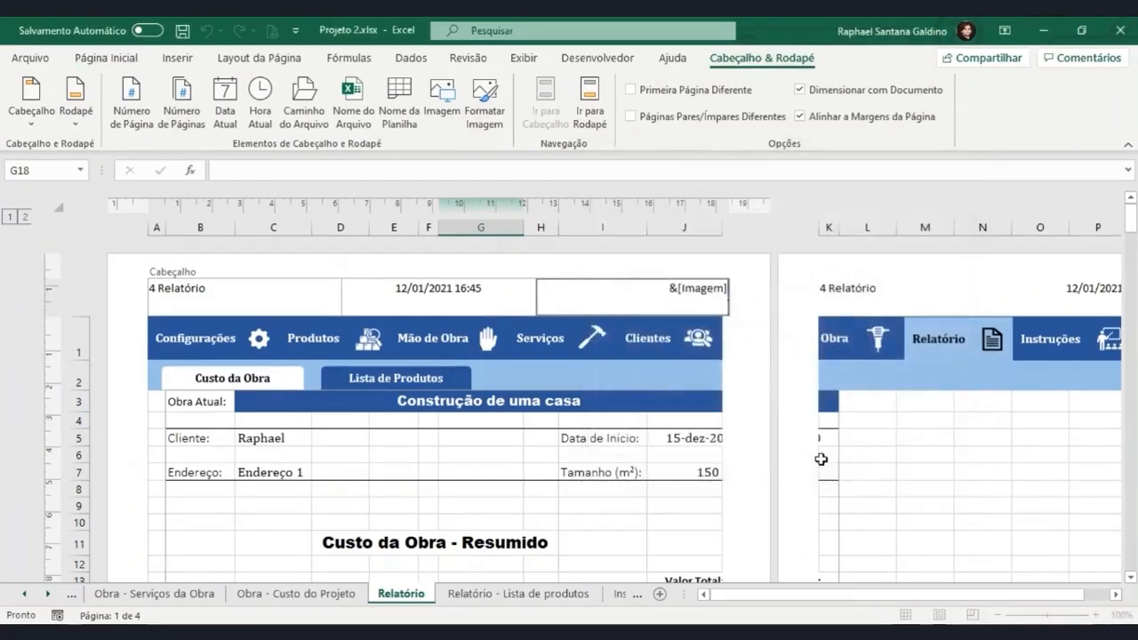
click(740, 334)
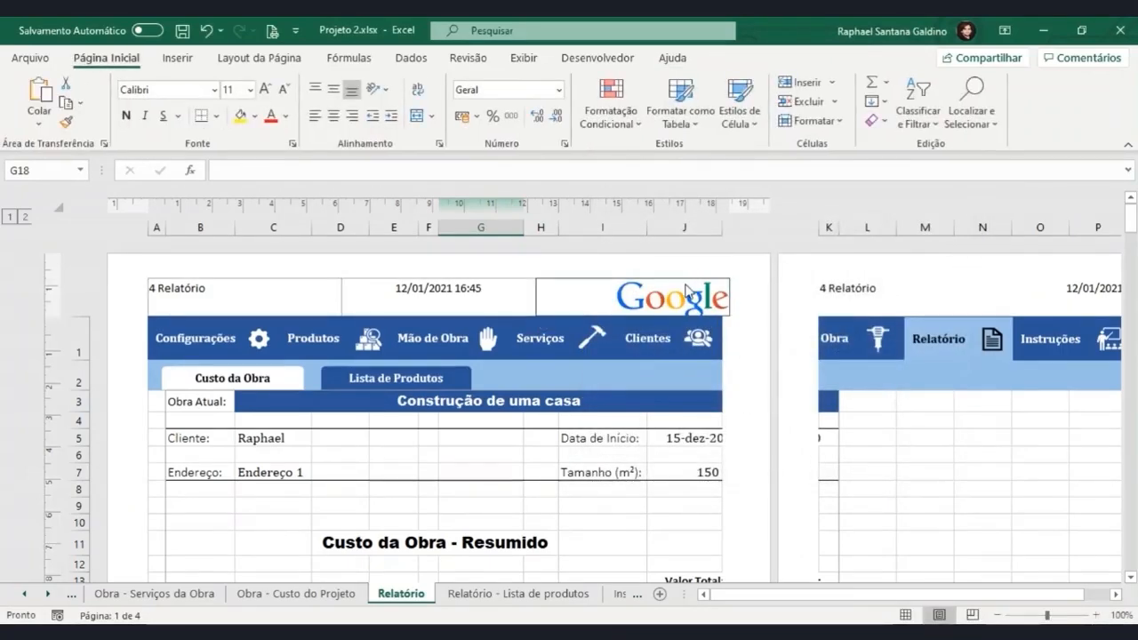
Reopen and close the header image's format settings unchanged, and return the sheet to Normal view.
click(704, 300)
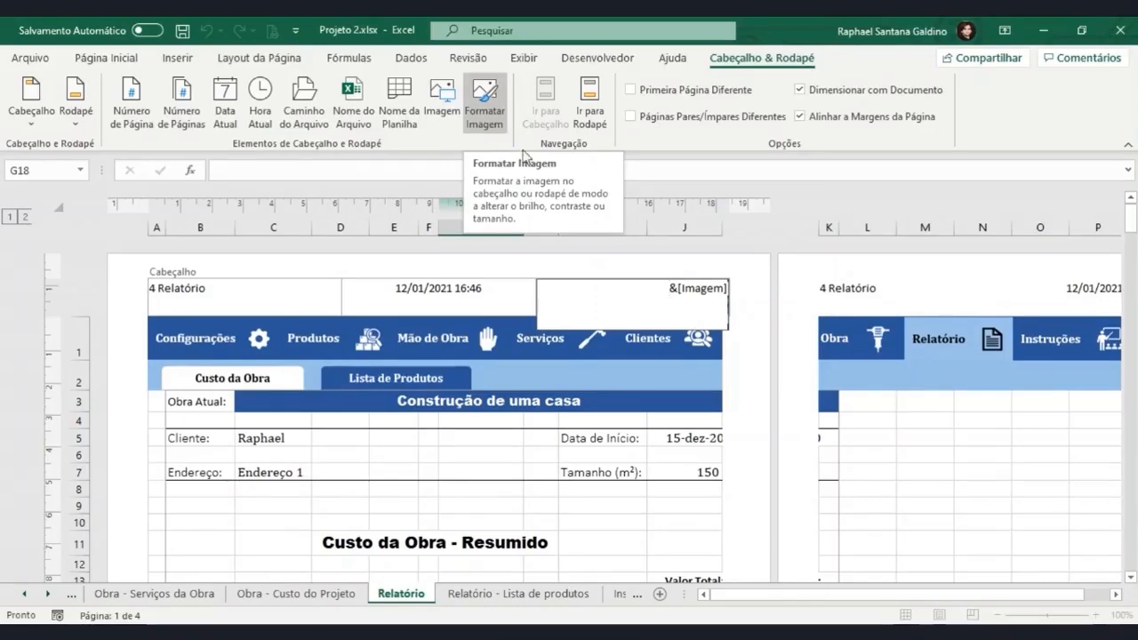
click(876, 484)
click(906, 614)
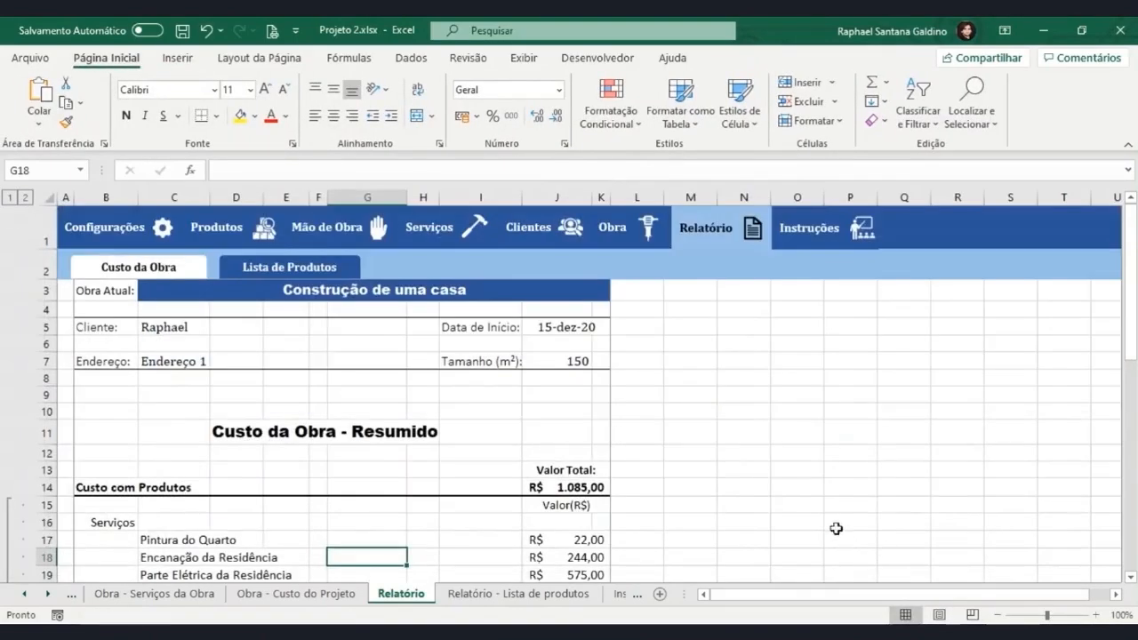
Freeze the panes at cell A3 so that rows 1 and 2 stay fixed.
click(64, 289)
click(524, 66)
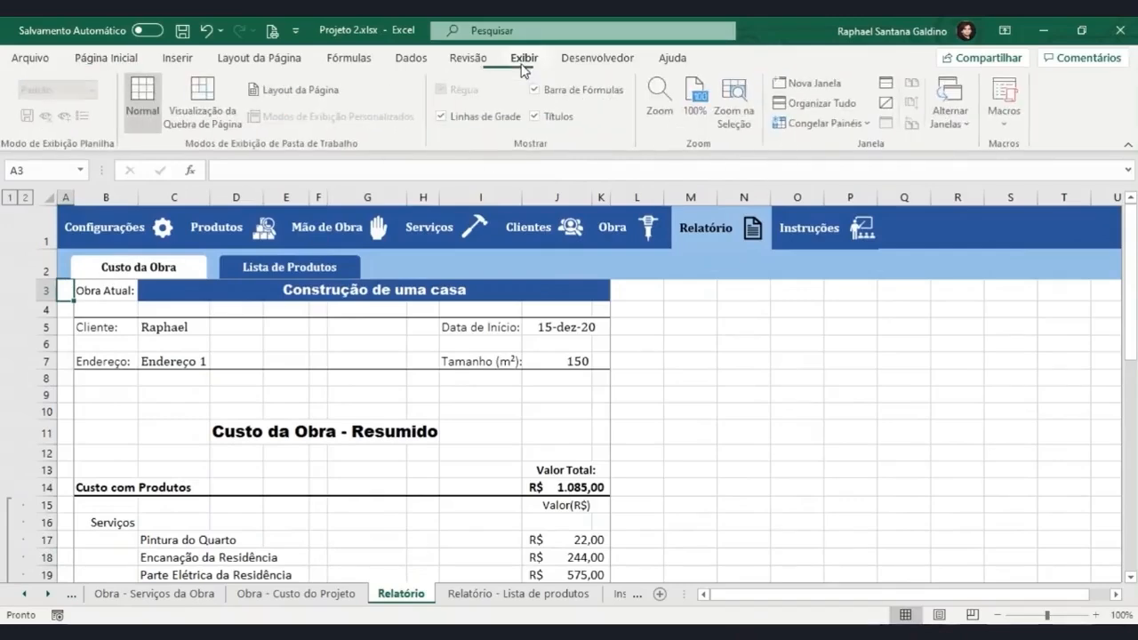
click(787, 128)
click(802, 161)
Check the frozen rows while scrolling the sheet, and preview the printed page with the larger logo.
click(423, 411)
scroll(291, 336, down, 1)
scroll(291, 336, up, 1)
key(ctrl+p)
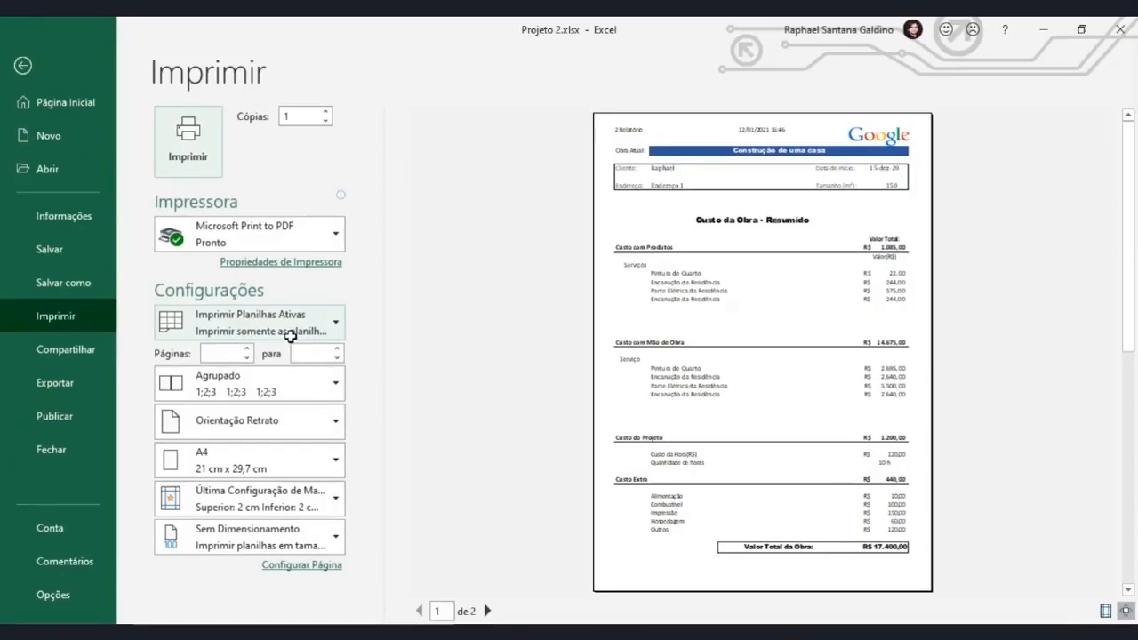
click(63, 71)
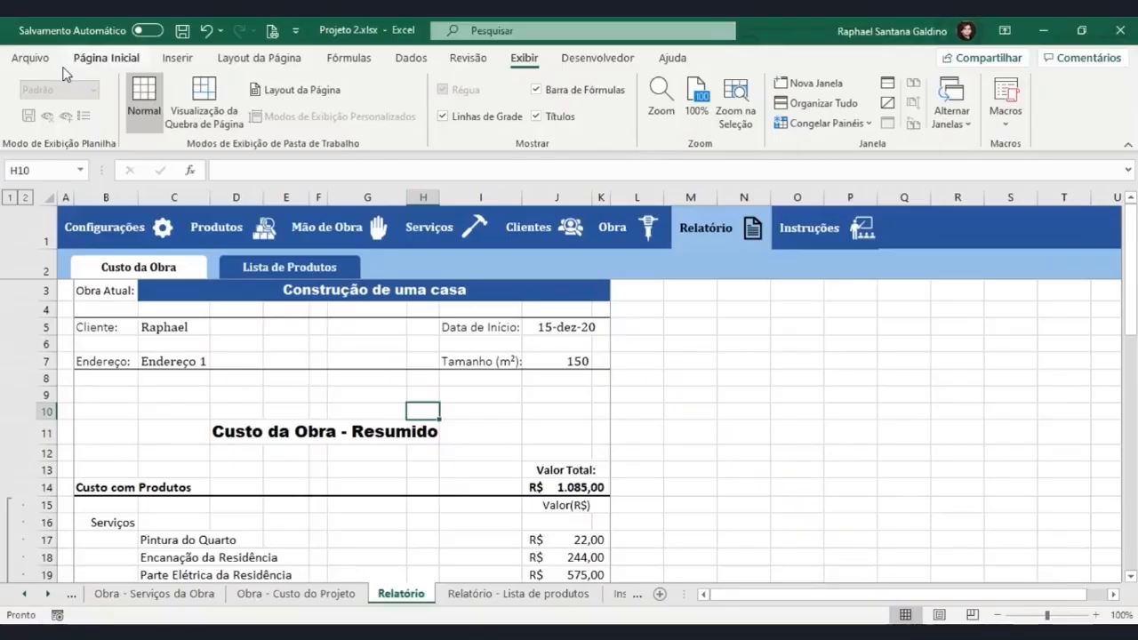
Examine the custom header's three sections through the Page Setup dialog, and close the header editor without changes.
click(259, 58)
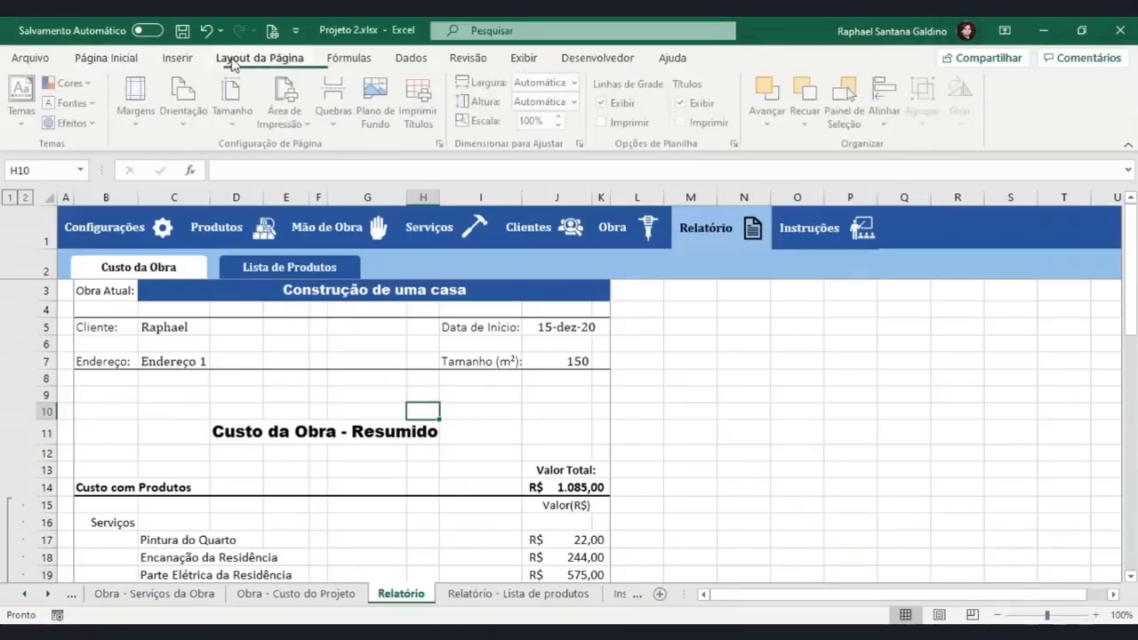
click(441, 144)
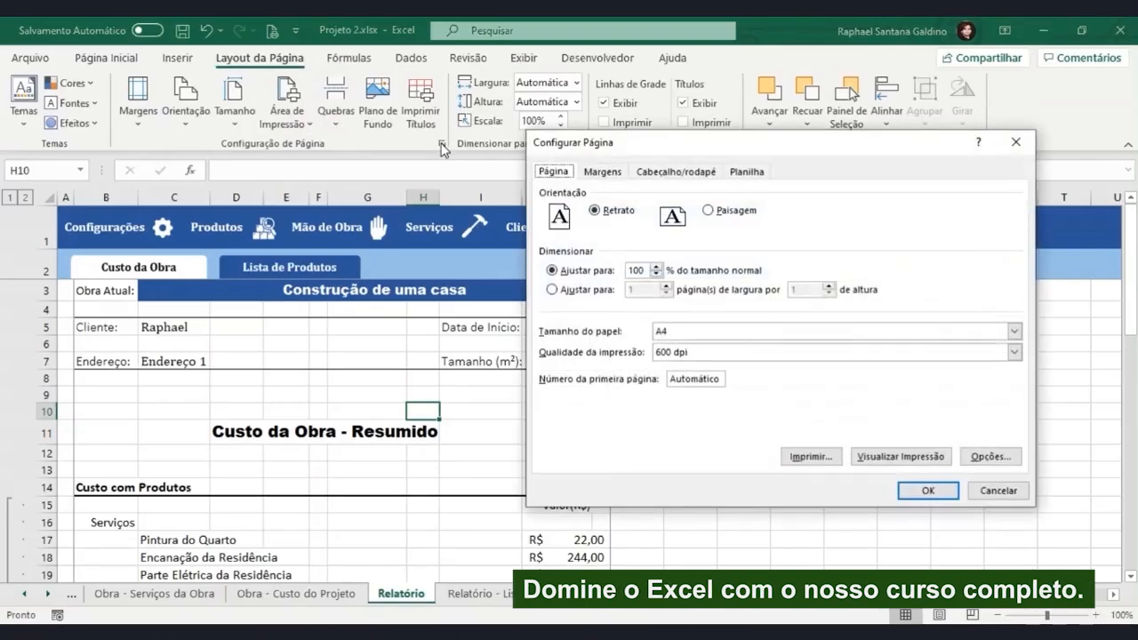
click(659, 171)
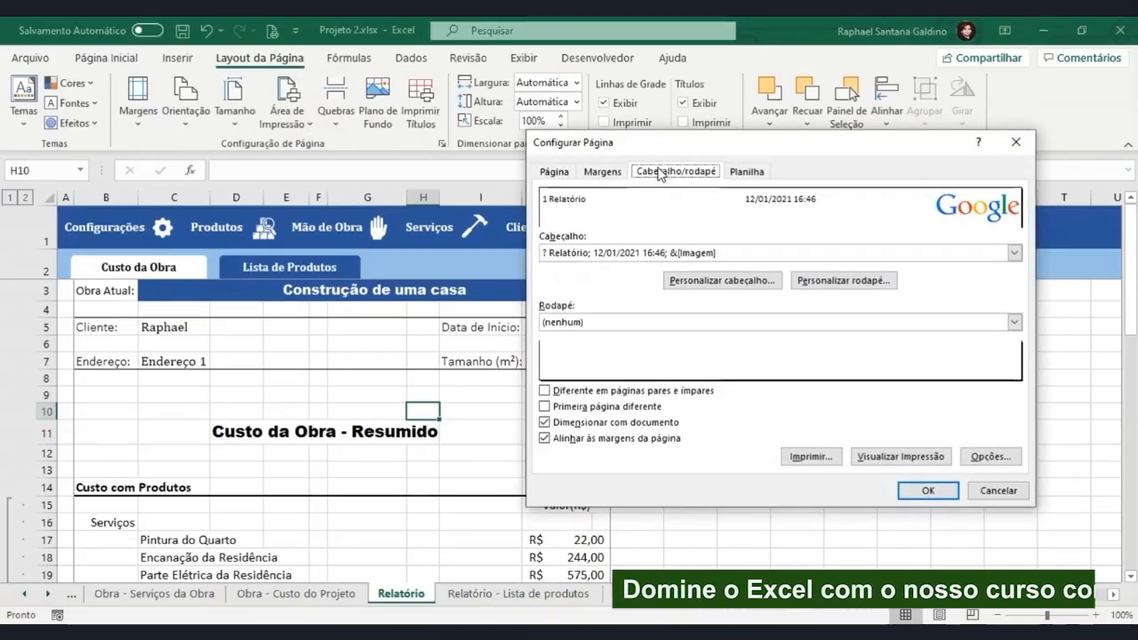
click(702, 281)
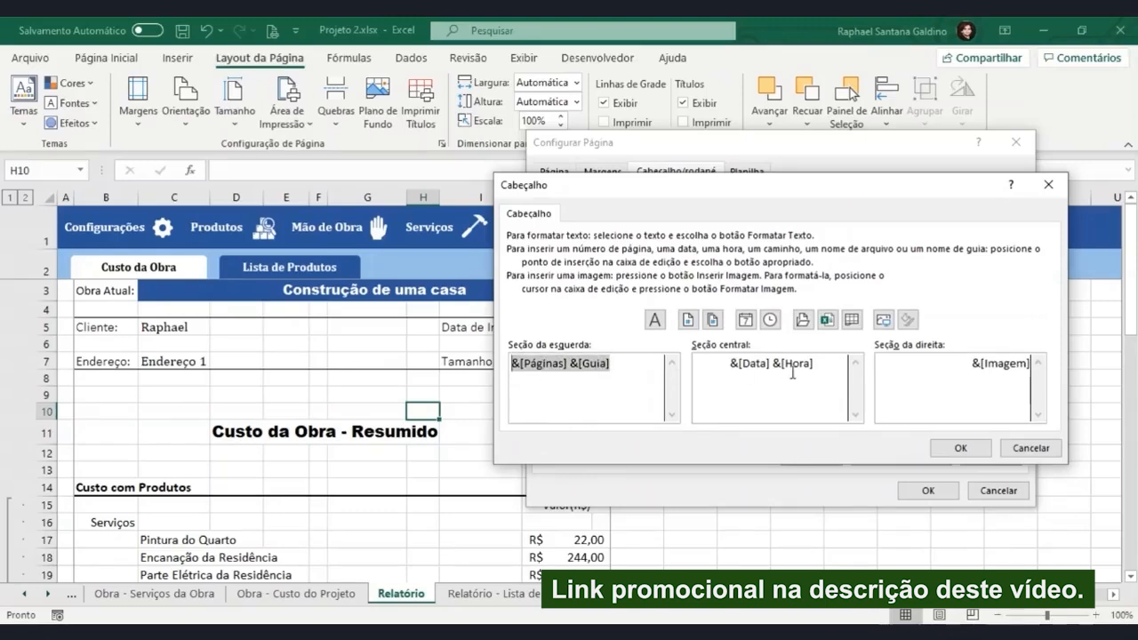
drag(816, 367, 686, 369)
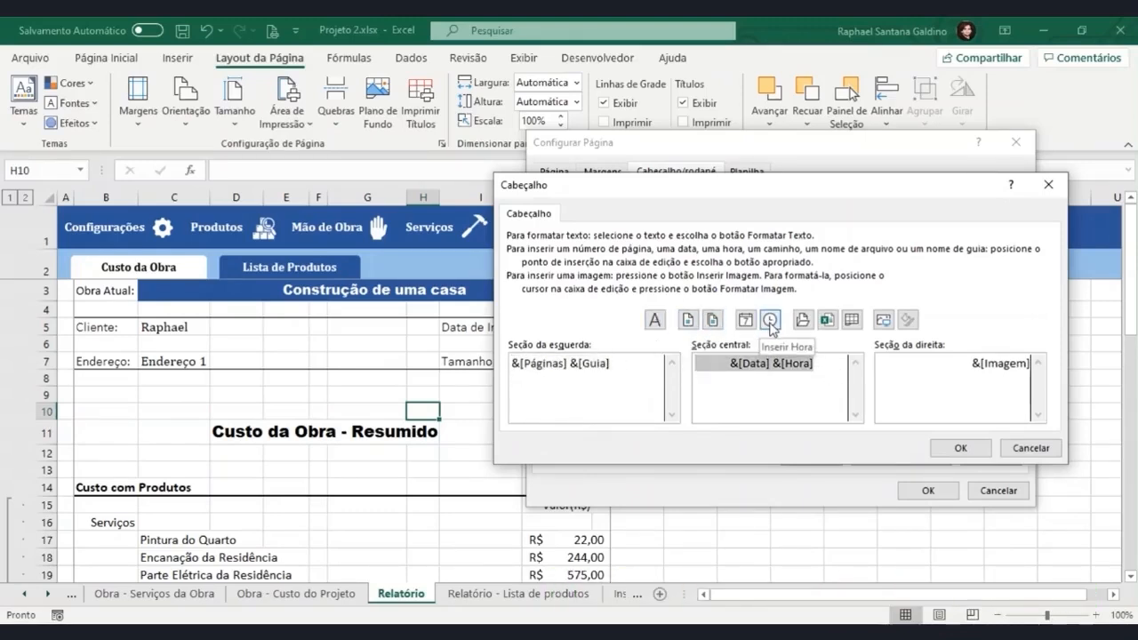
click(1048, 184)
Create a custom footer with the total page count in the left section and the sheet name in the right section.
click(827, 281)
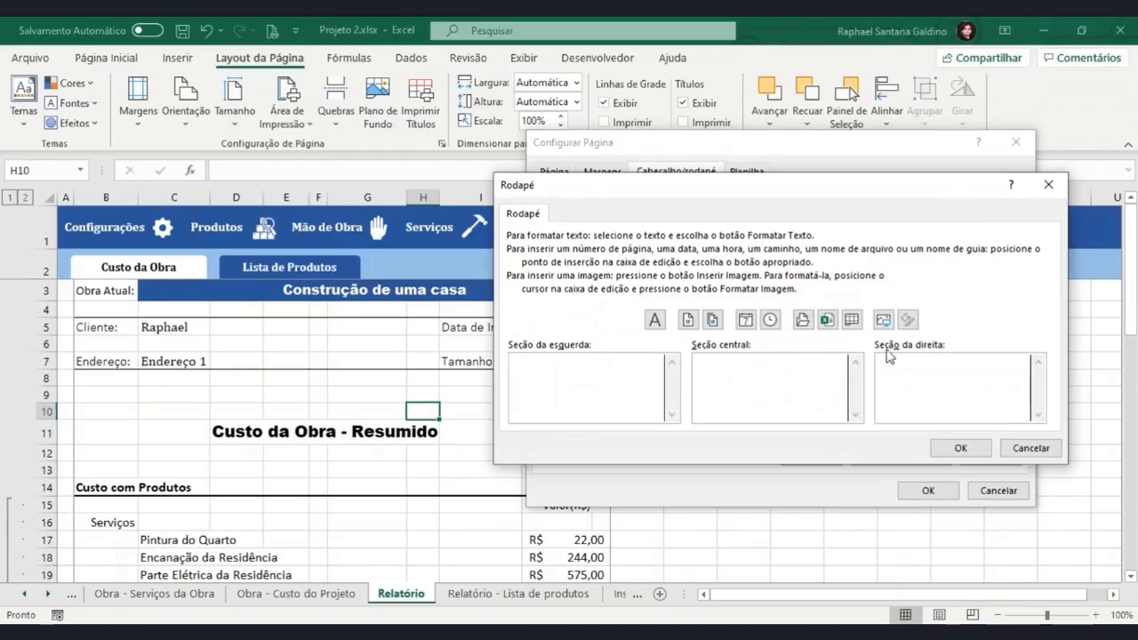
click(851, 319)
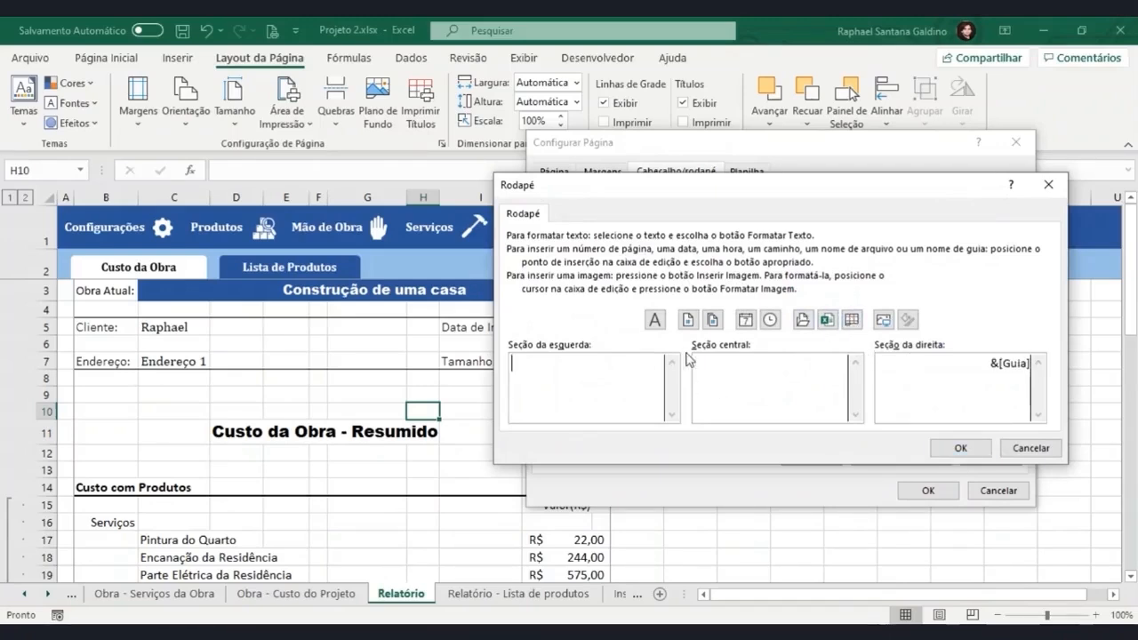
click(712, 319)
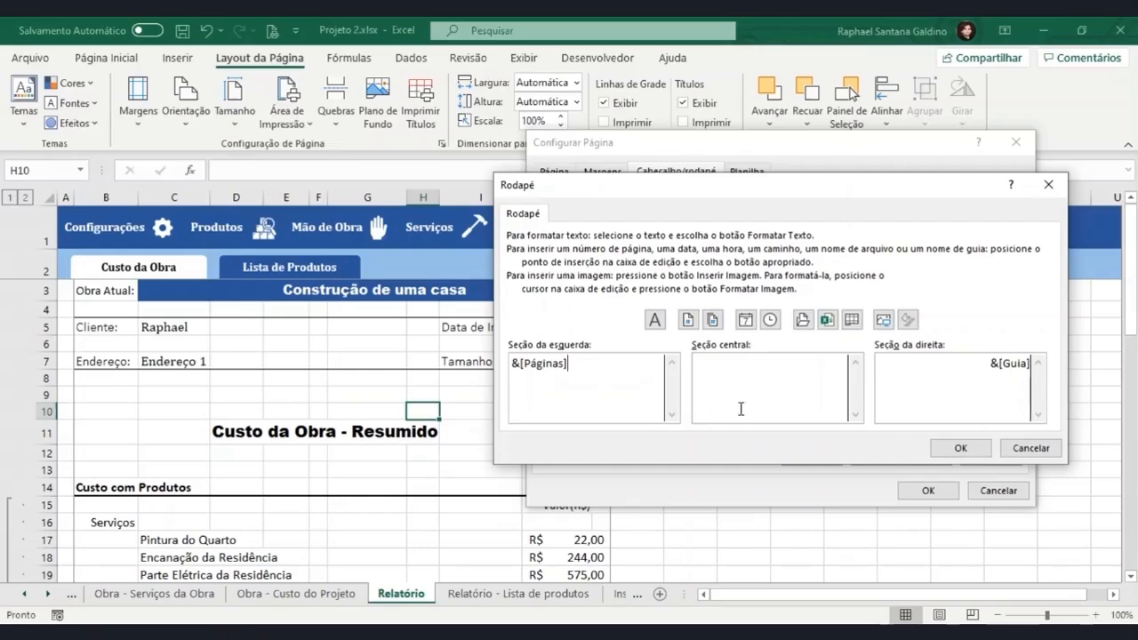
click(959, 448)
click(928, 491)
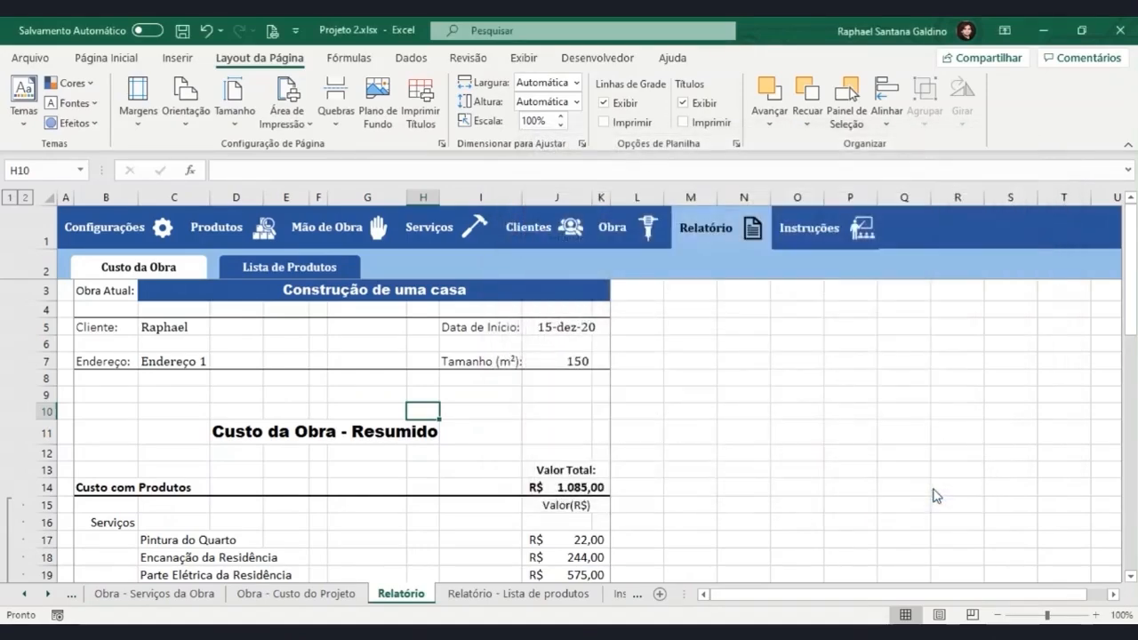
Check the footer on both pages in the print preview and return to the sheet.
key(ctrl+p)
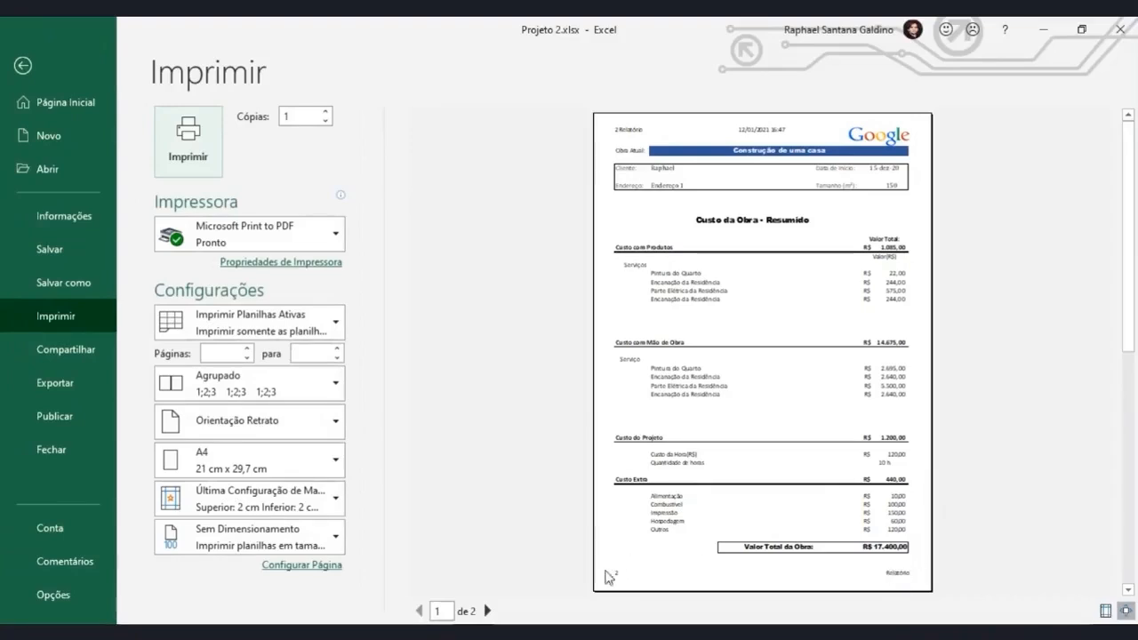
click(487, 611)
click(418, 611)
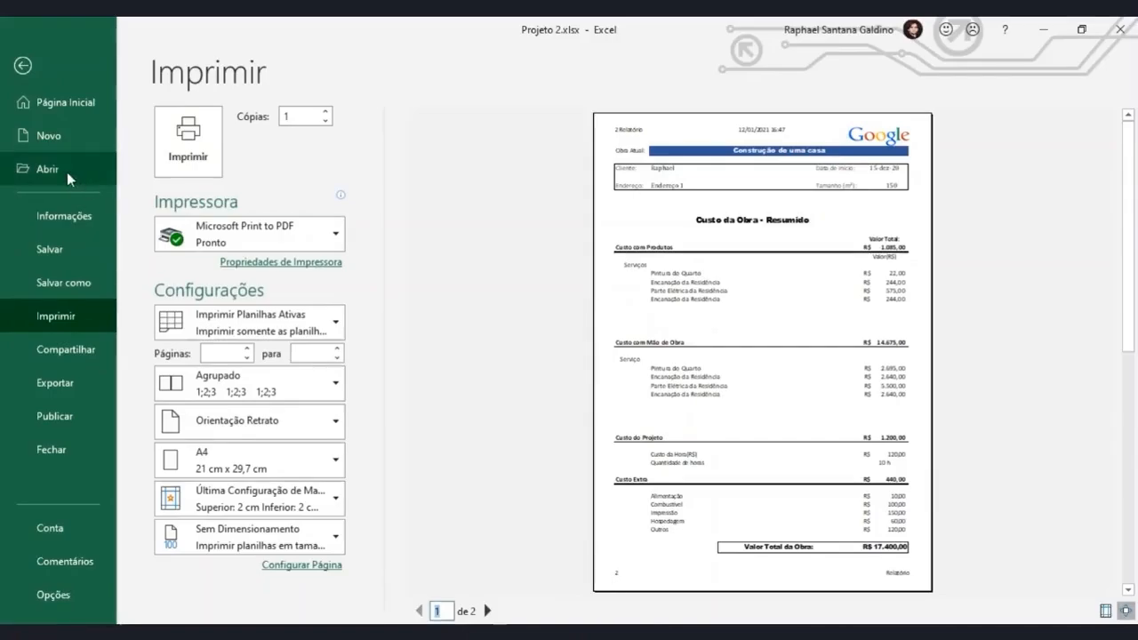
click(34, 63)
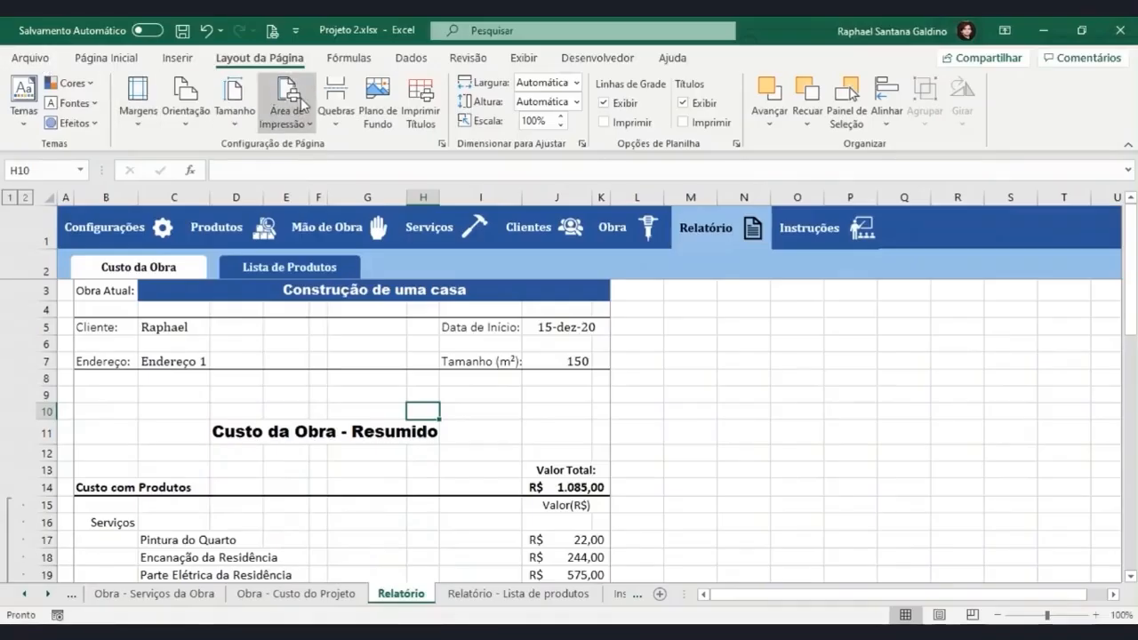
Replace the total page count in the footer's left section with the current page number, and preview the printed pages.
click(442, 145)
click(665, 171)
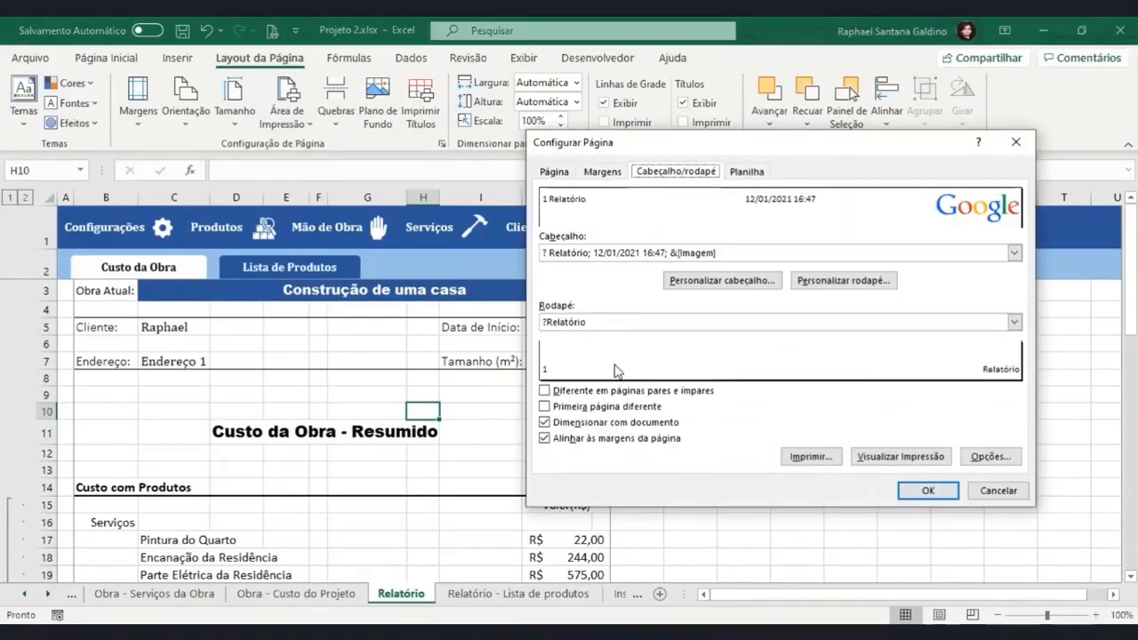
click(1014, 322)
click(844, 280)
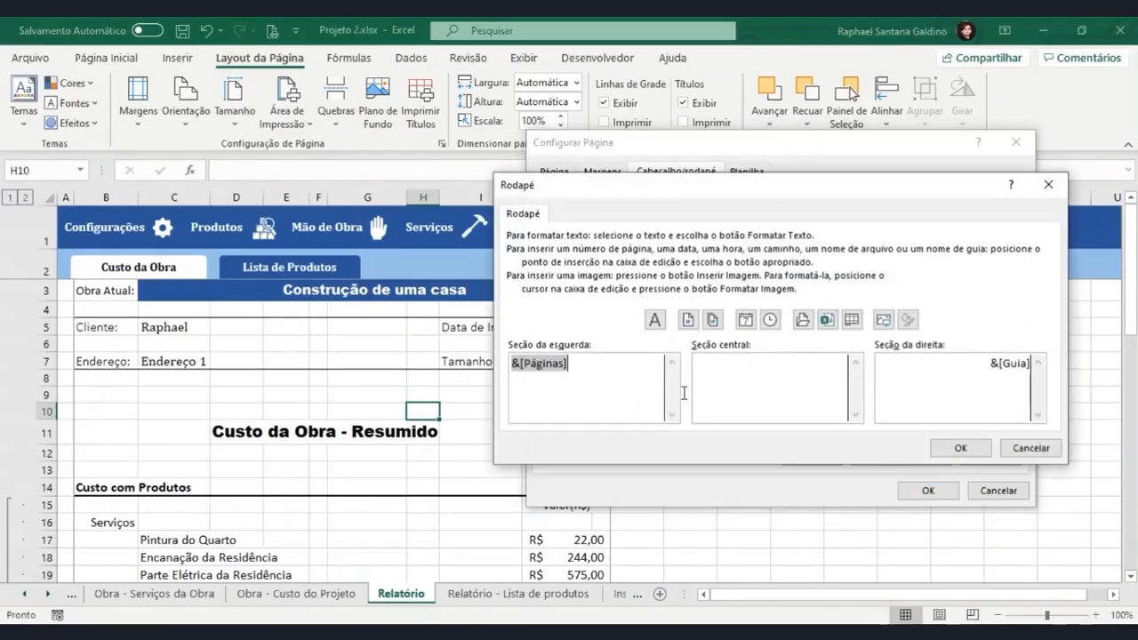
key(Delete)
click(686, 322)
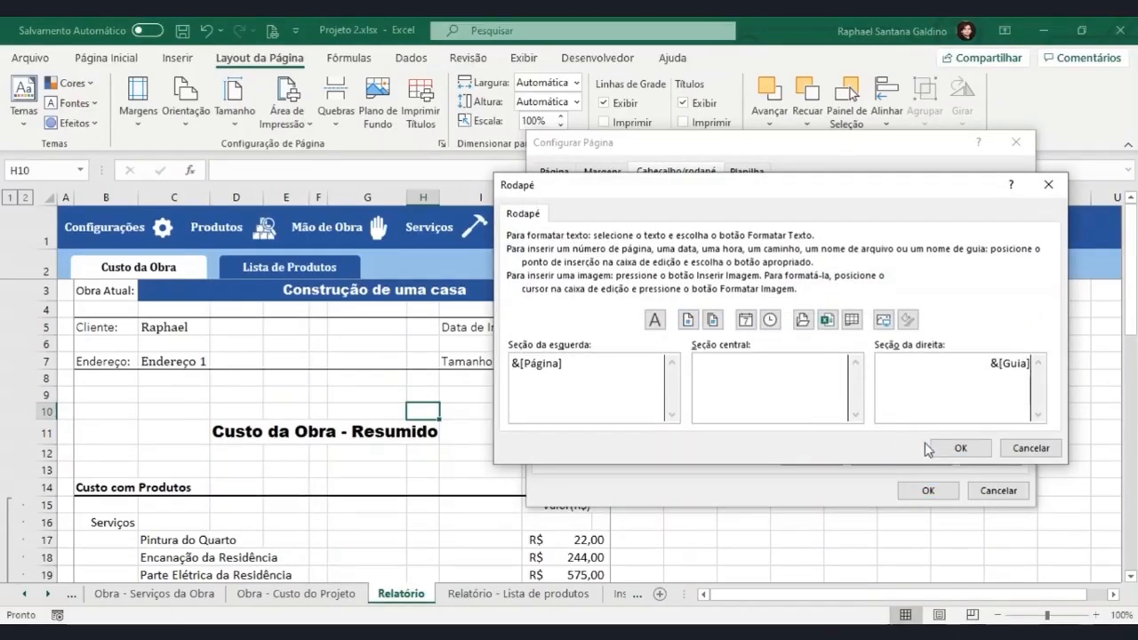
click(960, 447)
click(925, 491)
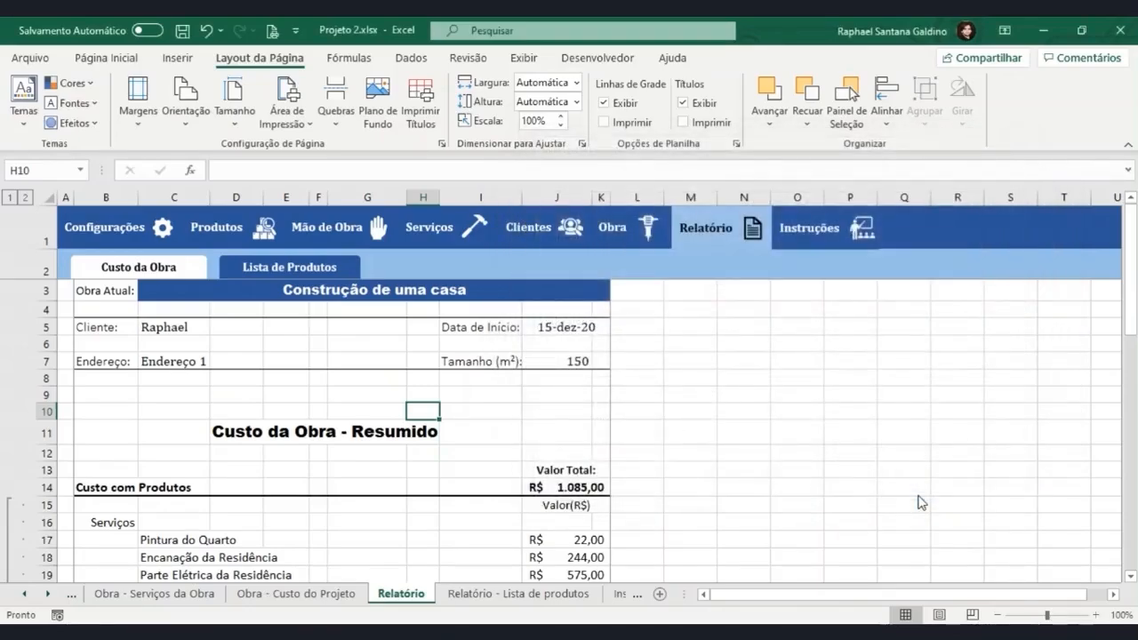
key(ctrl+p)
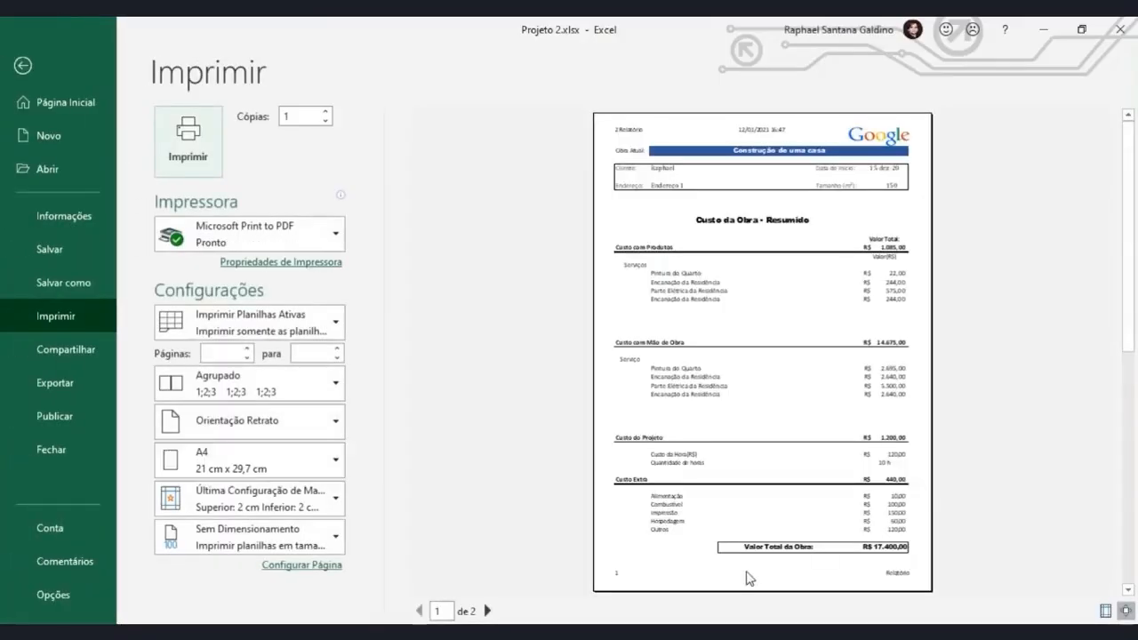
click(488, 611)
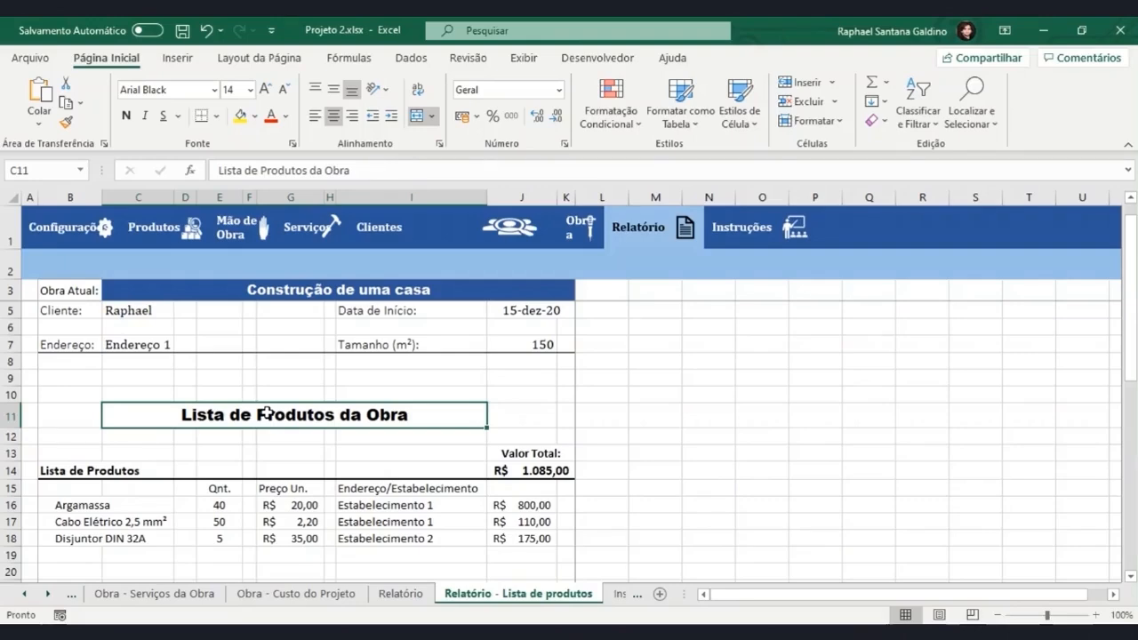
Delete all the navigation buttons in row 1 of the Relatório - Lista de produtos sheet.
ctrl+click(82, 235)
ctrl+click(162, 231)
ctrl+click(250, 231)
ctrl+click(319, 230)
ctrl+click(397, 228)
ctrl+click(646, 233)
ctrl+click(743, 235)
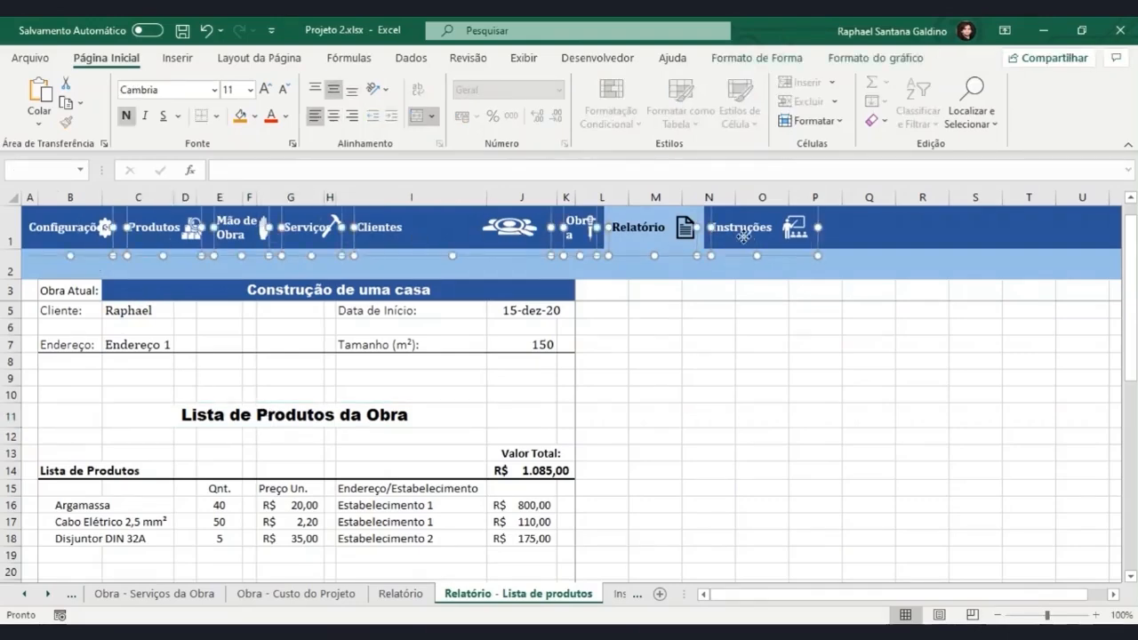
key(Delete)
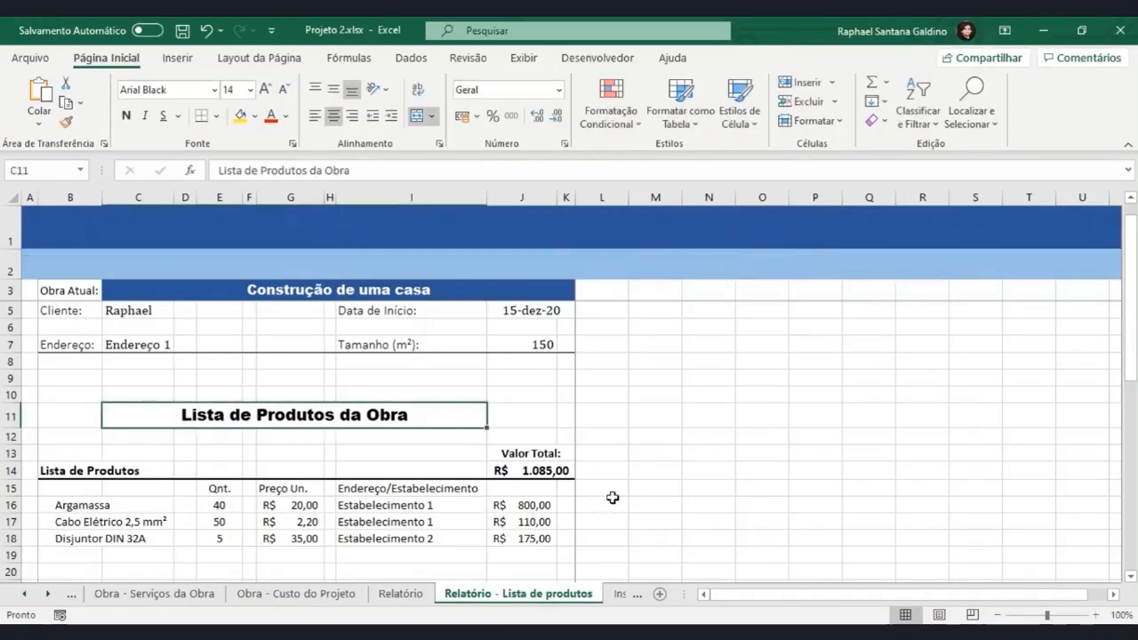
Copy the eight navigation buttons, Configurações to Instruções, from row 1 of the Obra - Custo do Projeto sheet.
click(409, 599)
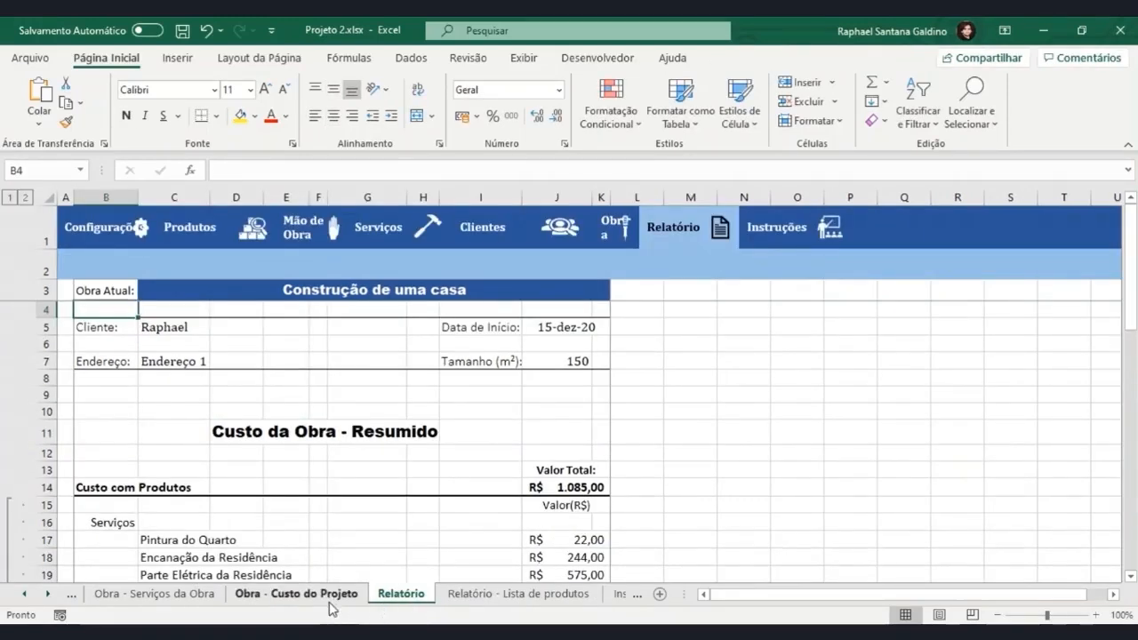
click(329, 603)
ctrl+click(130, 228)
ctrl+click(222, 231)
ctrl+click(327, 231)
ctrl+click(427, 235)
ctrl+click(516, 229)
ctrl+click(582, 228)
ctrl+click(676, 229)
ctrl+click(773, 229)
key(ctrl+c)
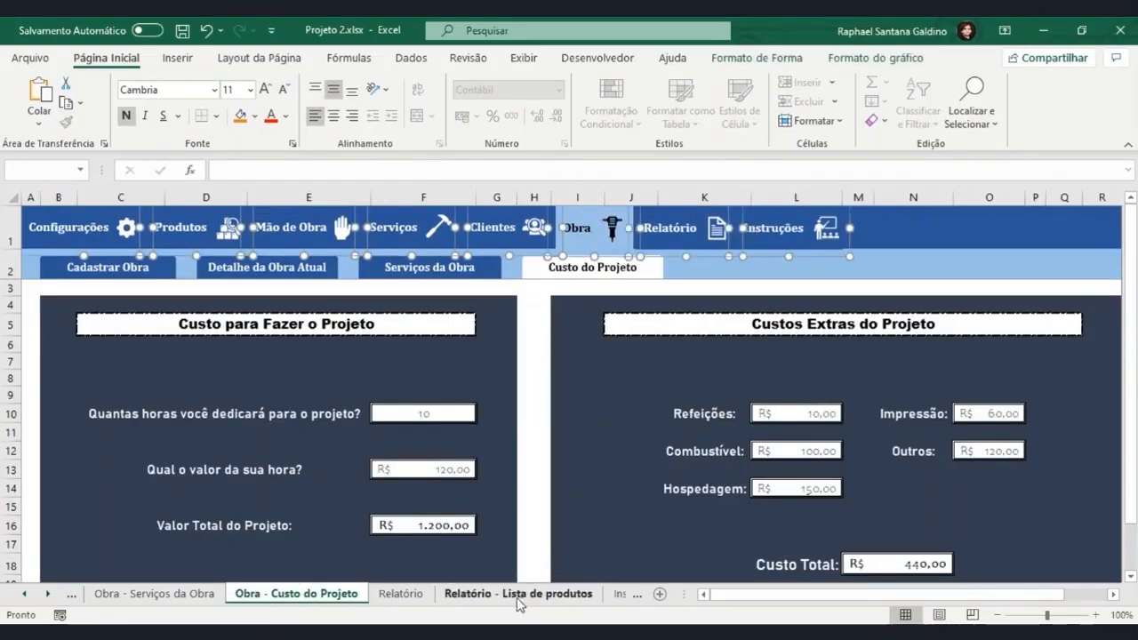
Paste the copied navigation buttons into the Relatório - Lista de produtos sheet and position them along row 1.
click(516, 594)
key(ctrl+v)
drag(483, 455, 401, 258)
click(723, 372)
Recolour the Obra button like the inactive ones, with a dark blue fill, white text and a white drill icon.
click(606, 226)
click(256, 115)
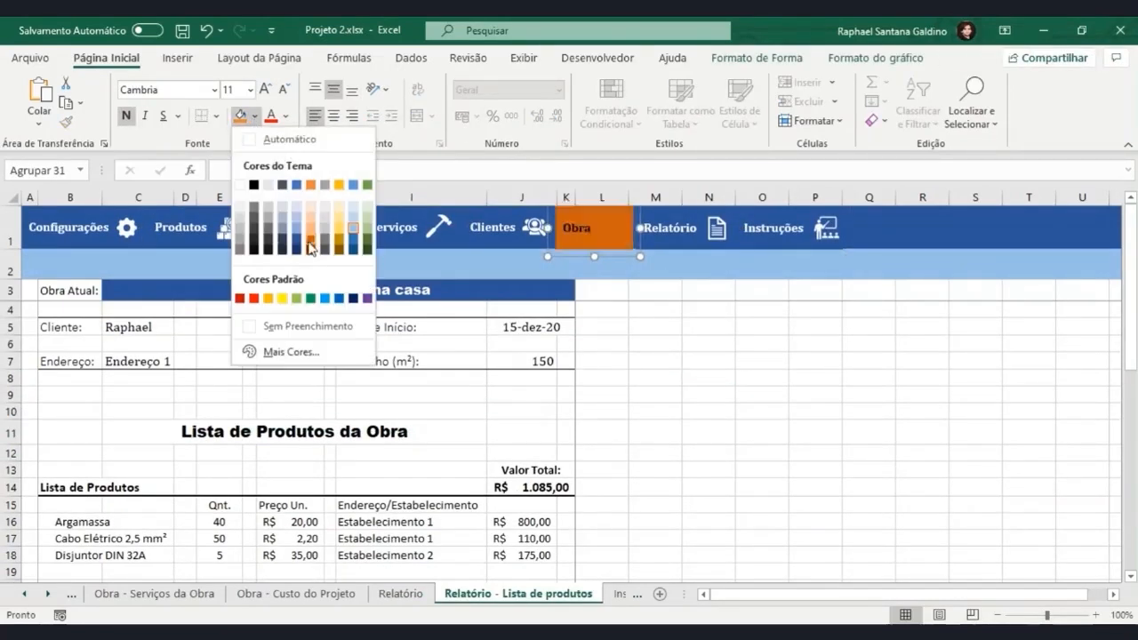
click(297, 241)
click(286, 116)
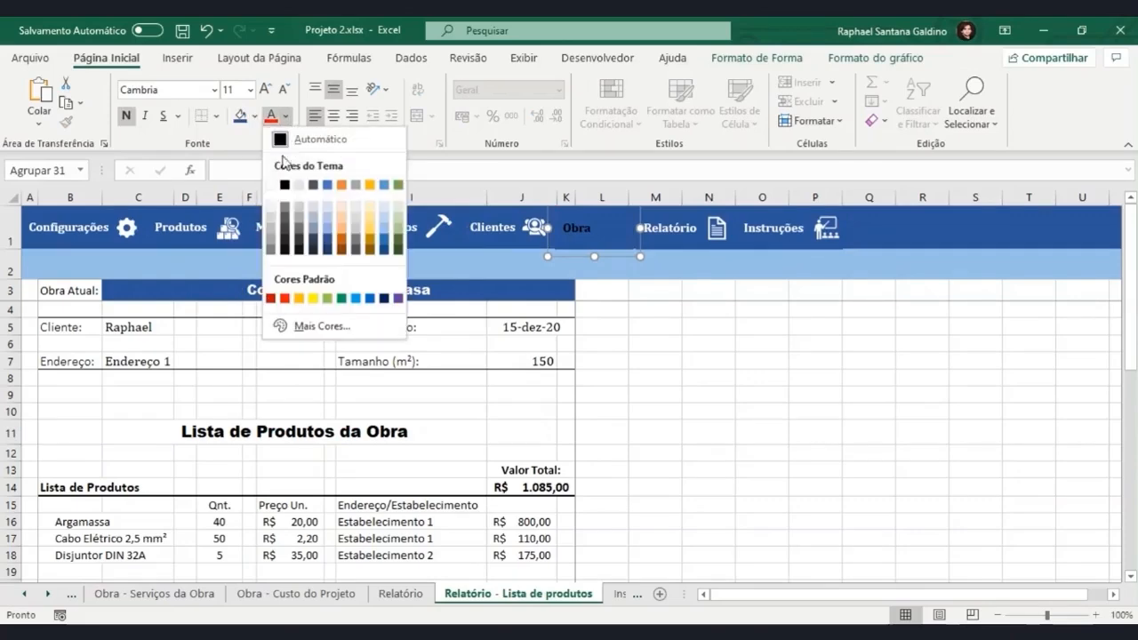
click(275, 185)
click(611, 229)
click(818, 57)
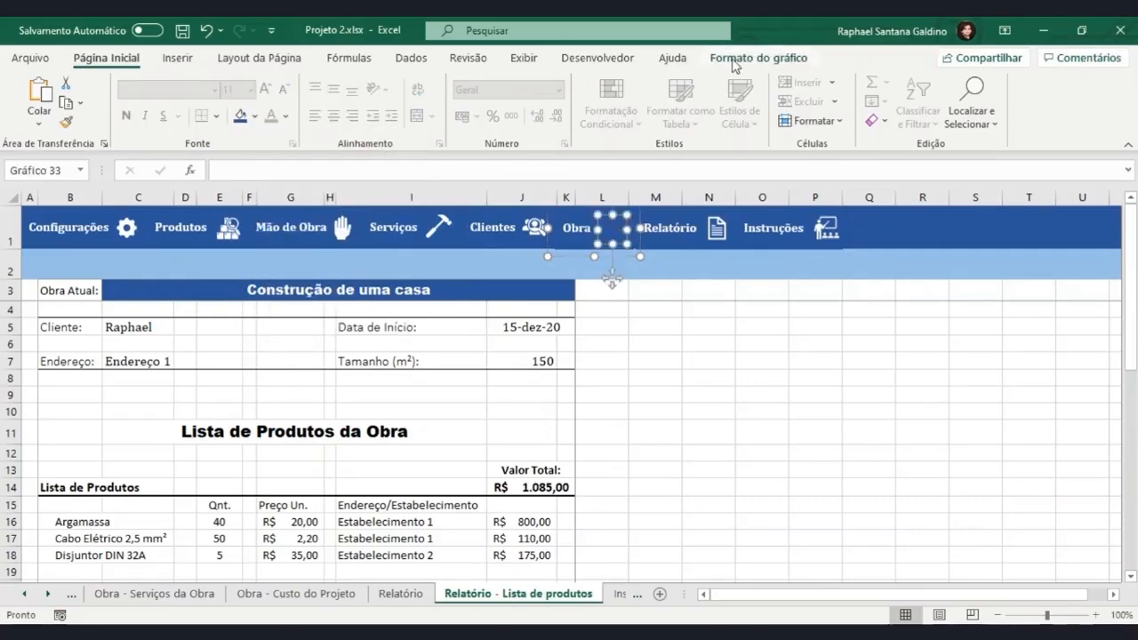
click(517, 82)
click(698, 327)
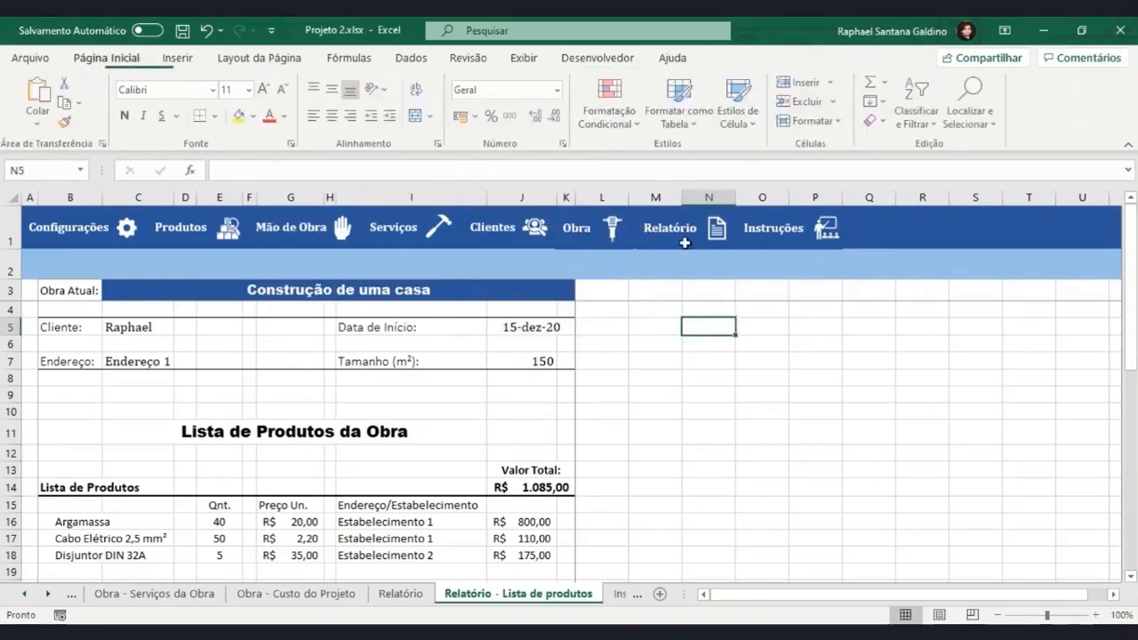
Recolour the Relatório button's document icon black.
click(680, 231)
click(757, 58)
click(456, 82)
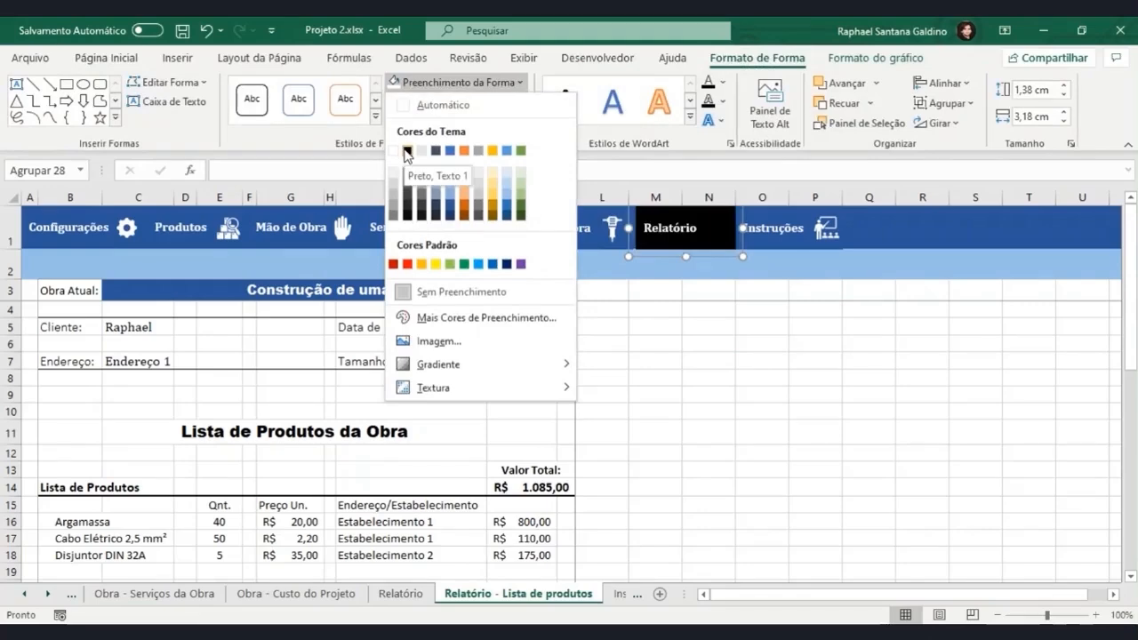
click(717, 227)
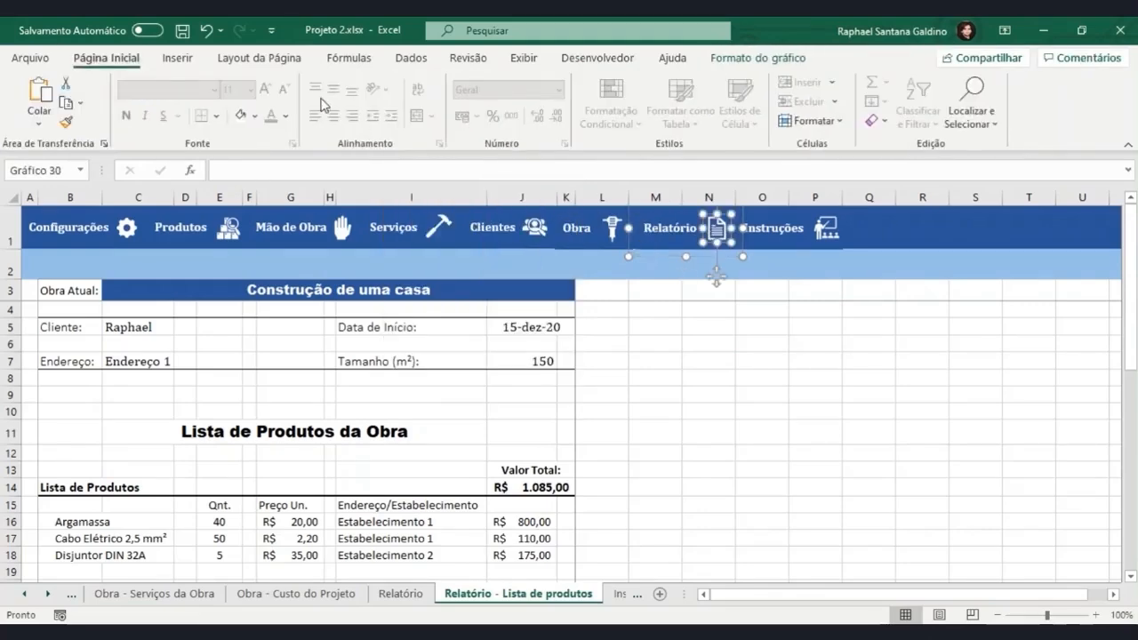
click(255, 117)
click(253, 184)
click(762, 327)
Give the Relatório button a light blue fill and black text to mark it as the active page.
click(680, 229)
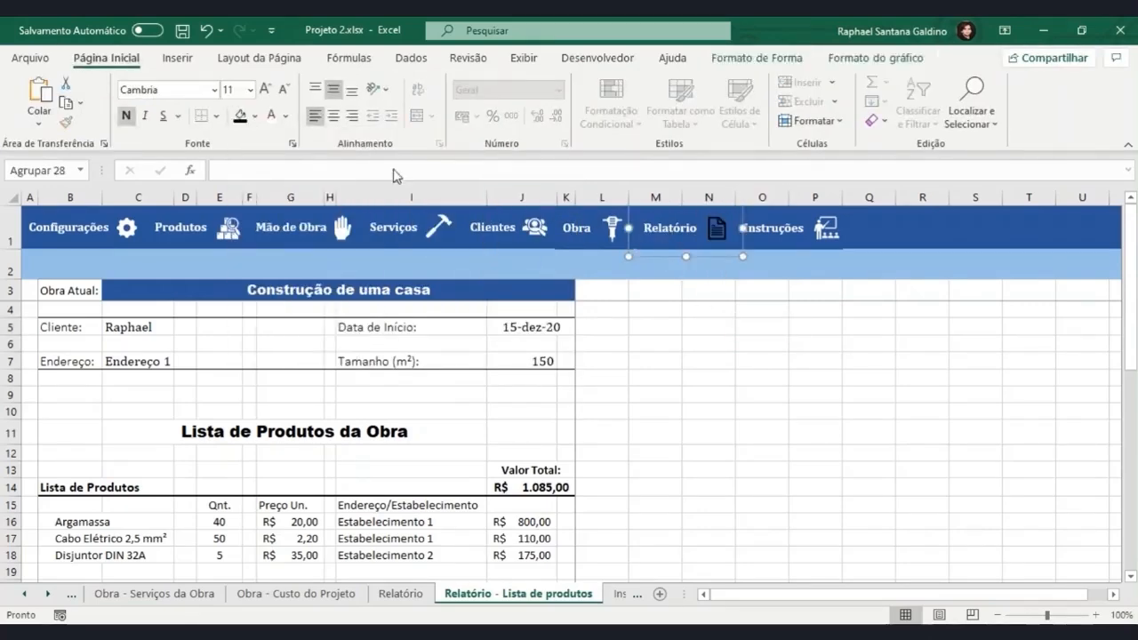
click(255, 117)
click(716, 227)
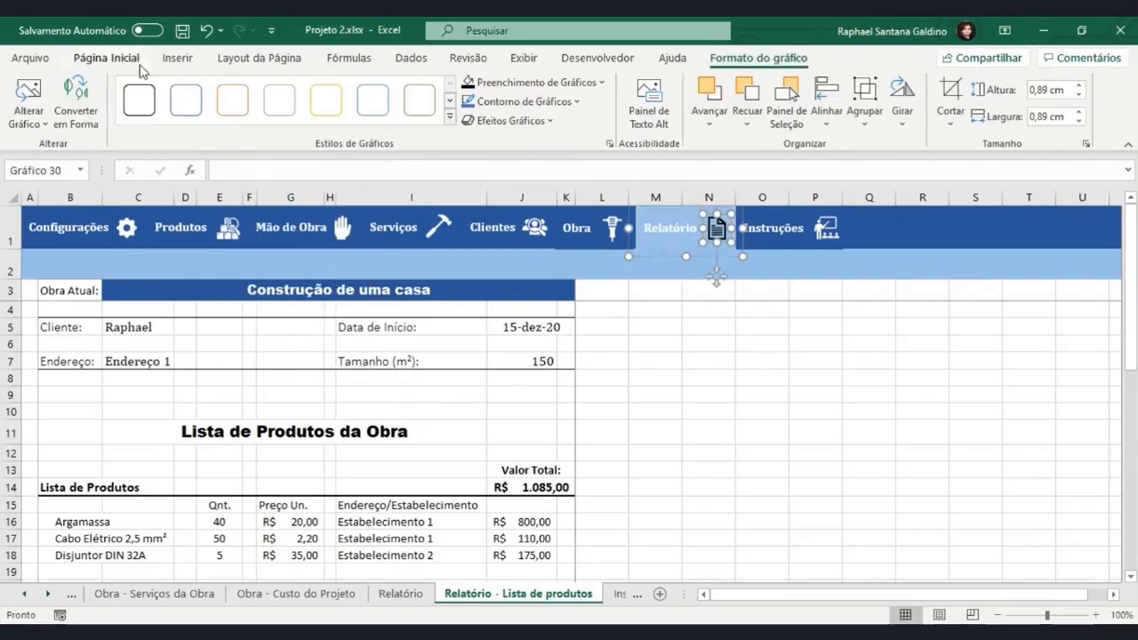
click(106, 57)
click(285, 116)
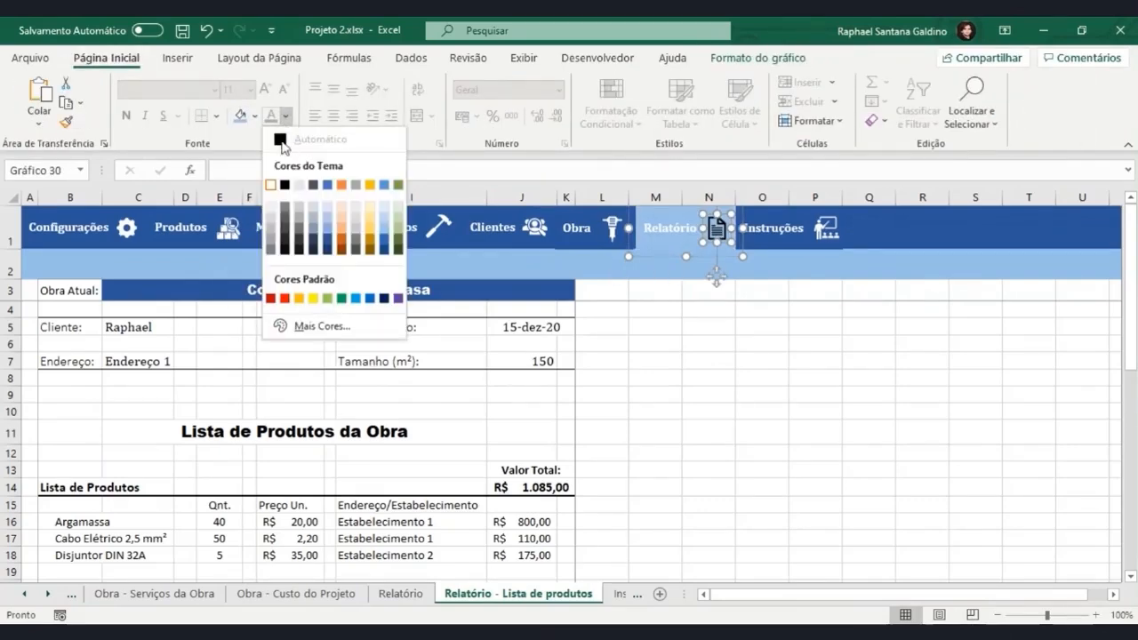
click(762, 305)
click(690, 233)
click(676, 256)
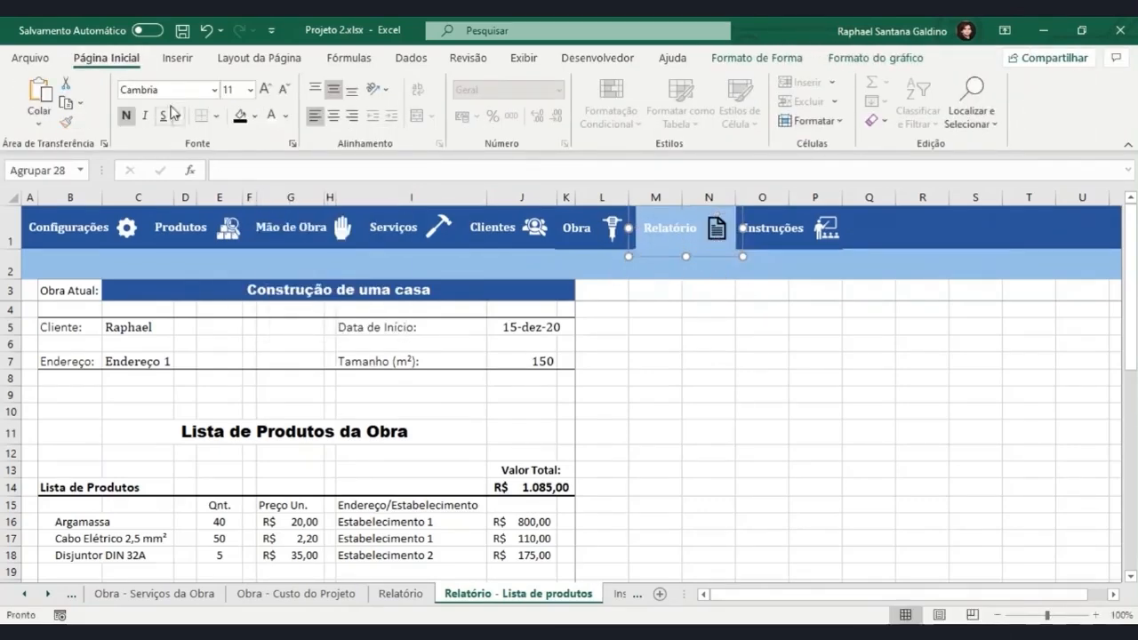
click(285, 117)
click(731, 327)
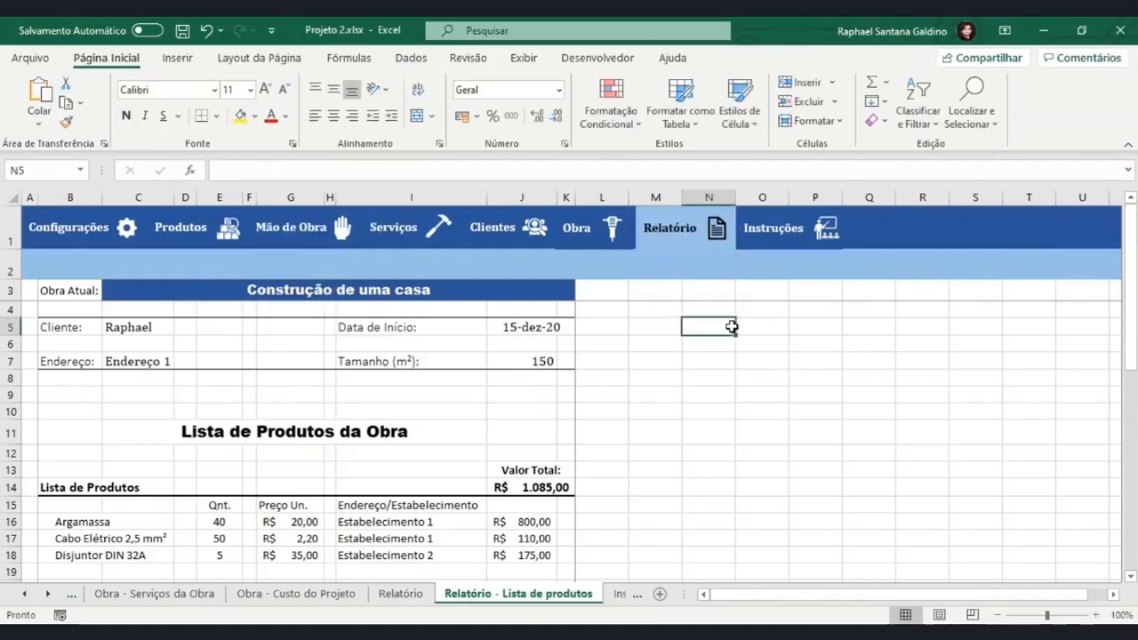
Copy all eight recoloured navigation buttons from the Relatório - Lista de produtos sheet.
ctrl+click(601, 235)
click(653, 309)
ctrl+click(779, 235)
ctrl+click(682, 231)
ctrl+click(598, 235)
ctrl+click(505, 229)
ctrl+click(393, 228)
ctrl+click(291, 228)
ctrl+click(181, 228)
ctrl+click(106, 233)
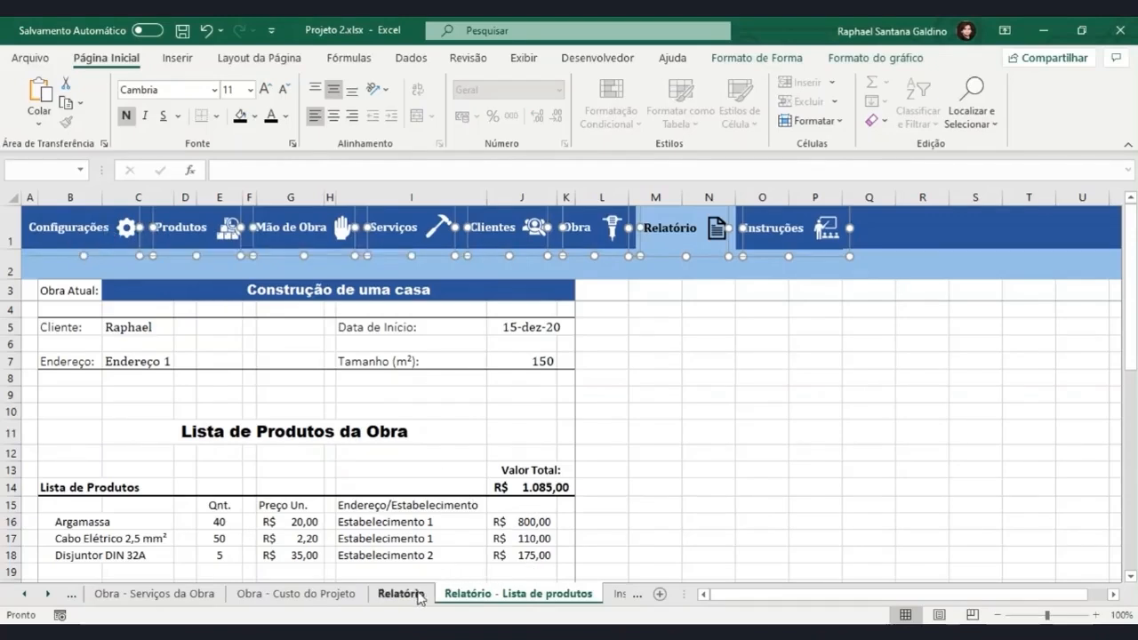
Remove the old distorted navigation buttons from row 1 of the Relatório sheet.
click(402, 593)
ctrl+click(165, 226)
ctrl+click(301, 227)
ctrl+click(405, 226)
ctrl+click(537, 226)
ctrl+click(673, 223)
ctrl+click(622, 227)
ctrl+click(781, 222)
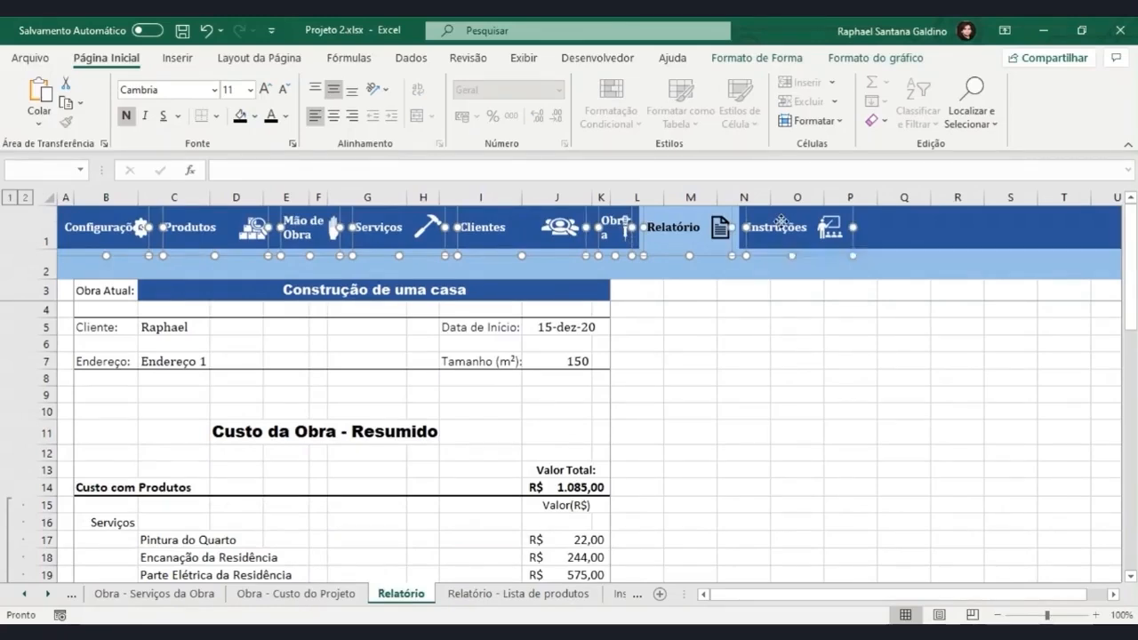
key(ctrl+x)
Paste the recoloured navigation buttons into the Relatório sheet and position them along row 1.
key(ctrl+v)
drag(583, 351, 489, 242)
click(685, 425)
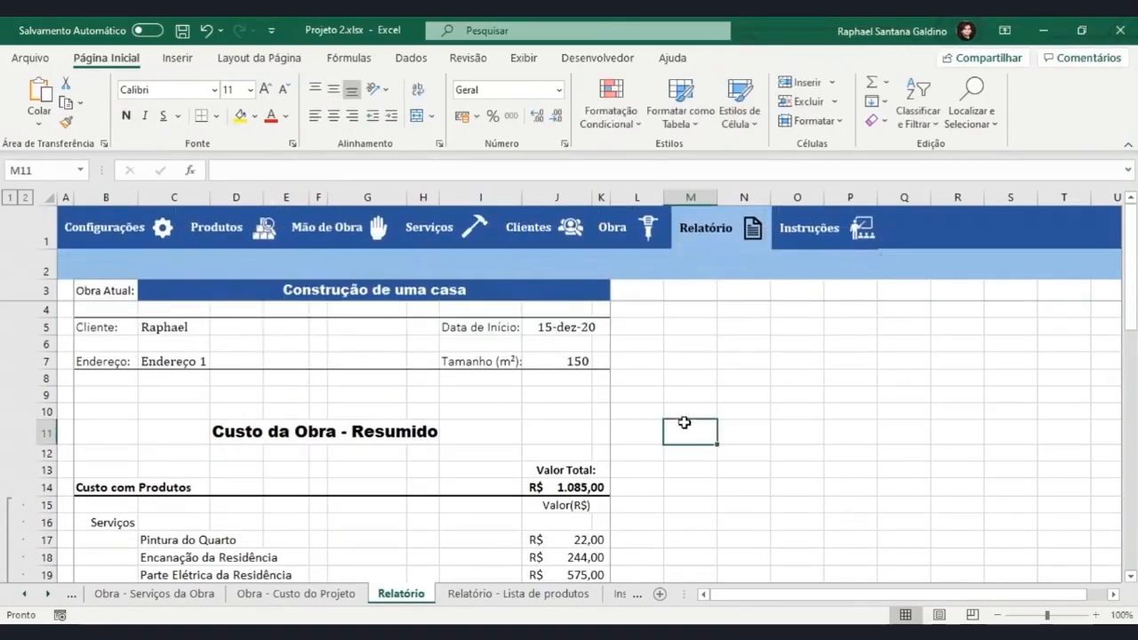
Copy the Cadastrar Obra and Detalhe da Obra Atual buttons from row 2 of the Obra sheet.
click(620, 242)
ctrl+click(329, 266)
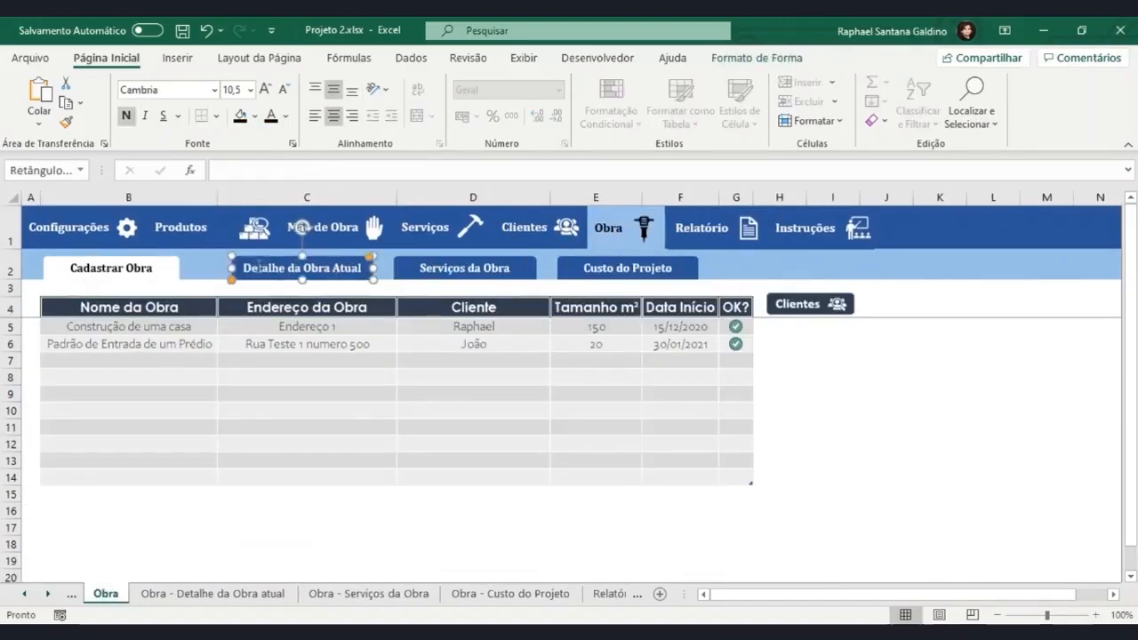
ctrl+click(155, 275)
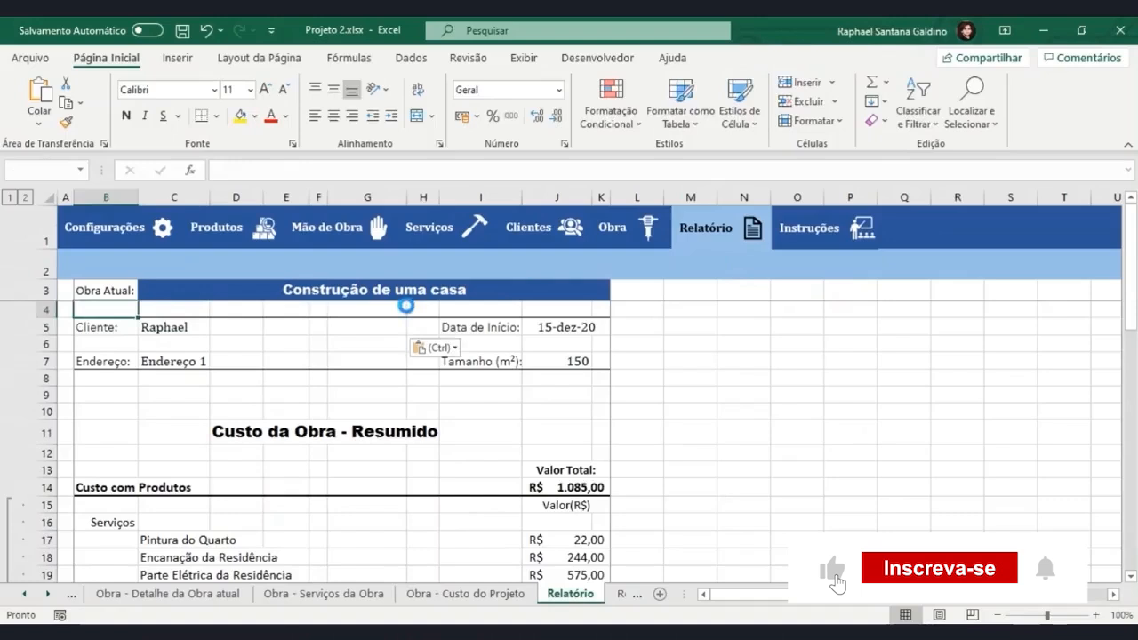
Place the two copied buttons in row 2 of the Relatório sheet, moving Detalhe da Obra Atual closer to Cadastrar Obra.
drag(330, 336, 309, 272)
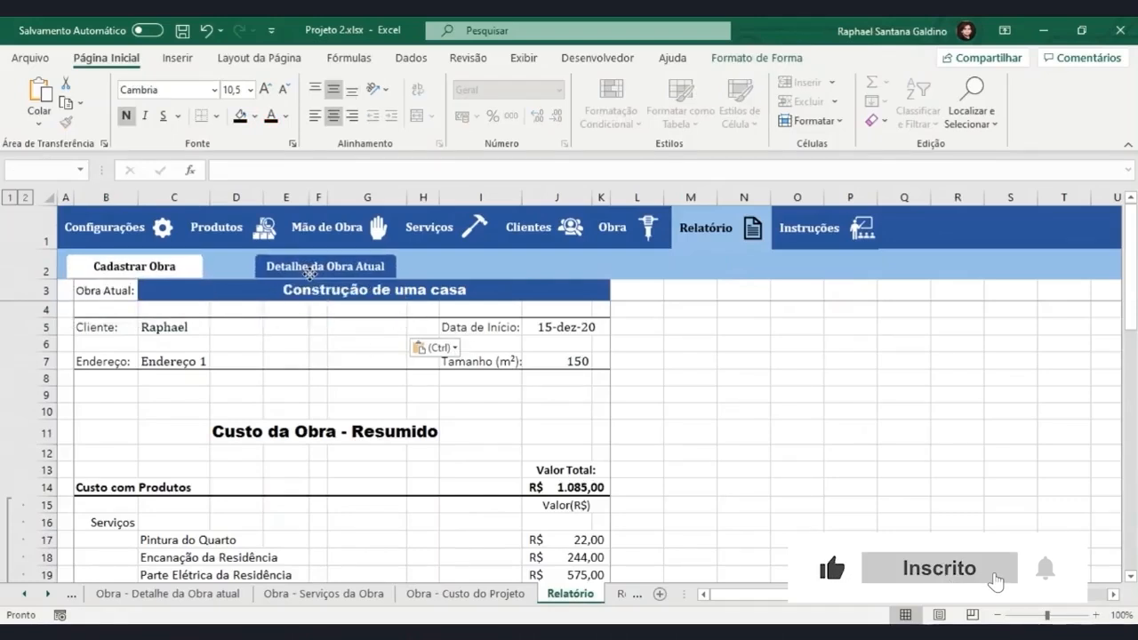
click(794, 358)
click(336, 276)
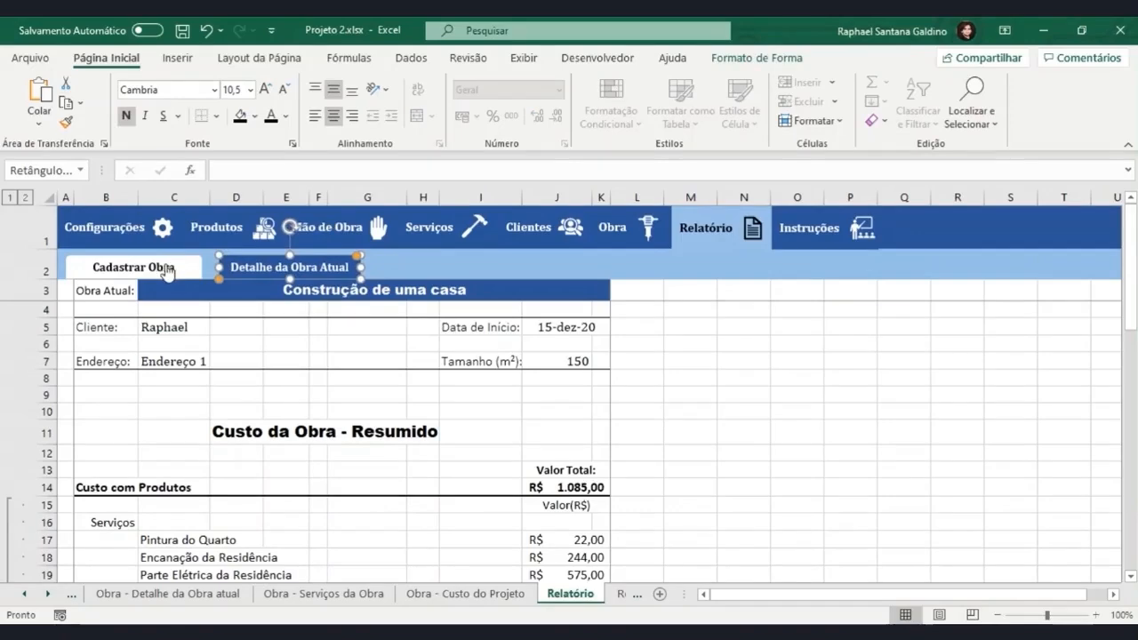
Change the Cadastrar Obra button's hyperlink on the Relatório sheet so that it points to the Relatório sheet.
click(851, 378)
right_click(183, 269)
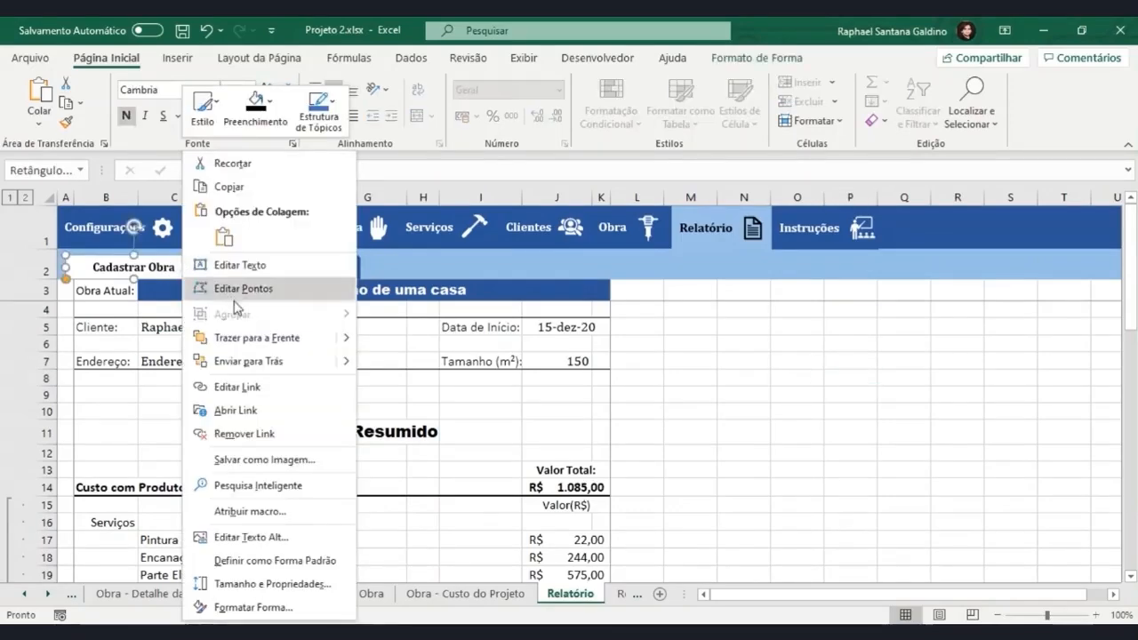
click(240, 387)
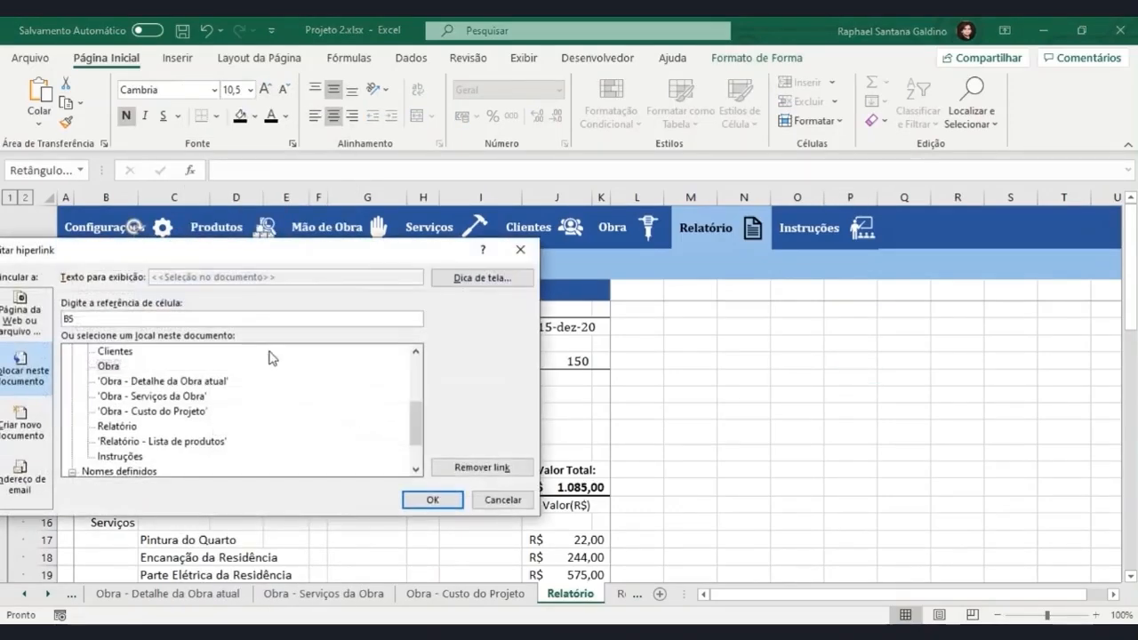
drag(289, 252, 491, 201)
double_click(328, 376)
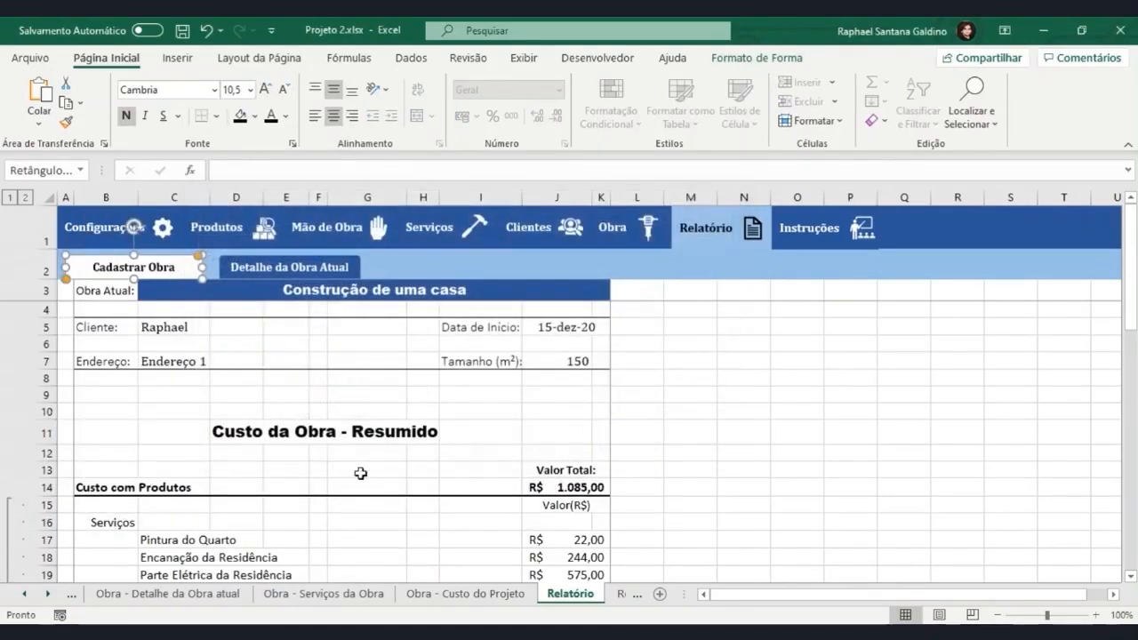
Change the Detalhe da Obra Atual button's hyperlink to the Relatório - Lista de produtos sheet.
right_click(290, 269)
click(355, 391)
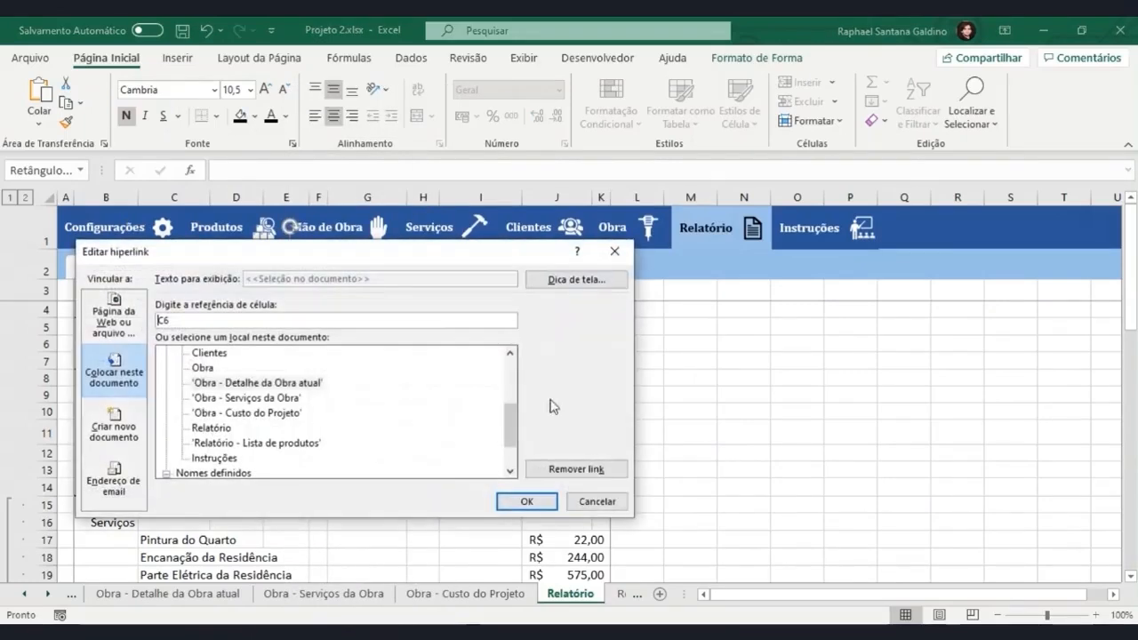
double_click(240, 443)
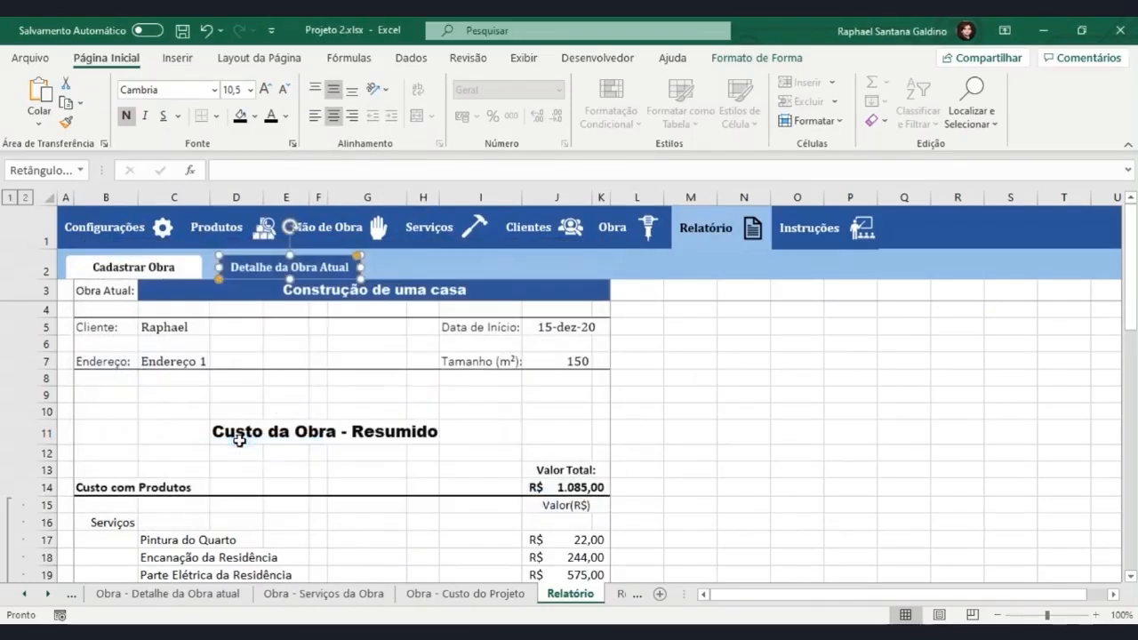
Replace the Cadastrar Obra button's text with Custo da Obra and shift the button slightly towards its neighbour.
click(783, 409)
ctrl+click(151, 274)
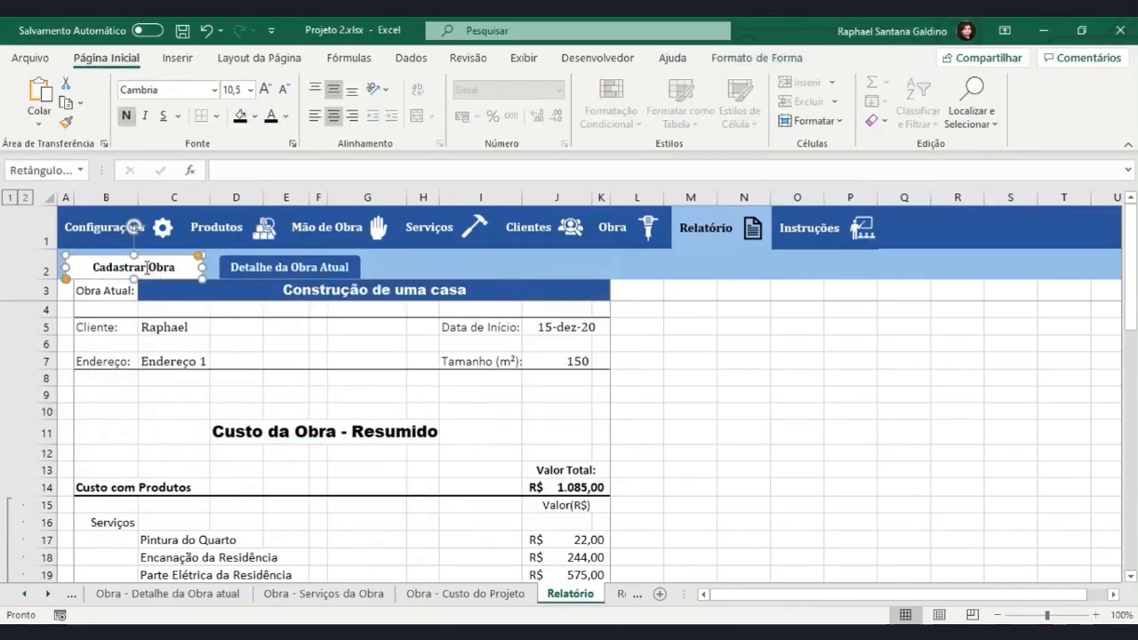
text(Custo da Obra)
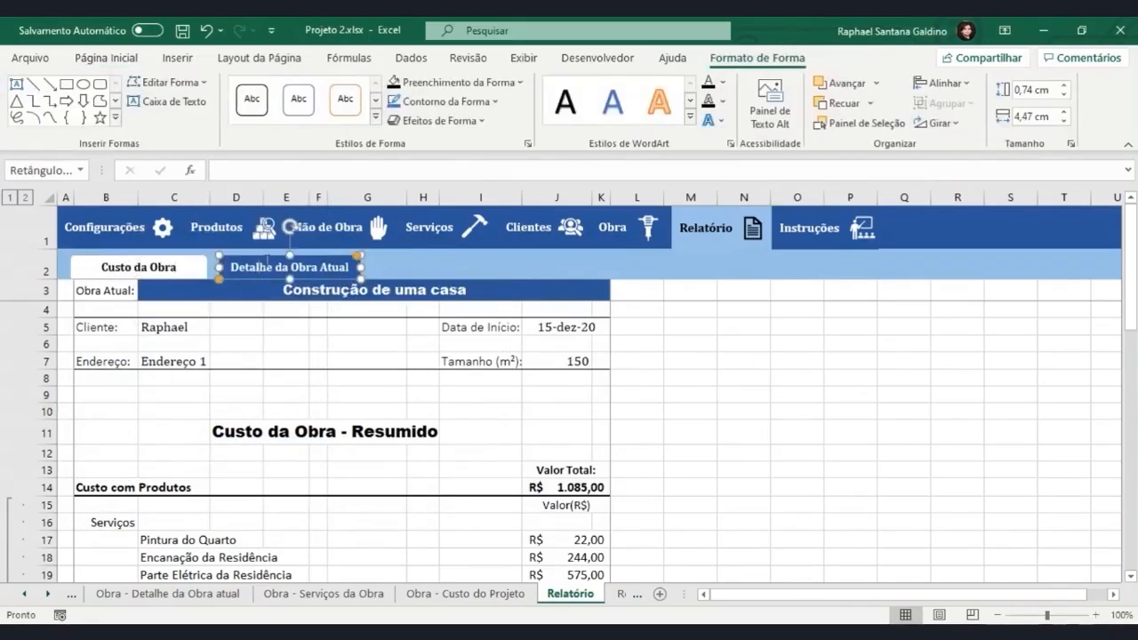
Replace the Detalhe da Obra Atual button's text with Lista de Produtos.
double_click(249, 267)
key(ctrl+a)
text(Lista de Produtos)
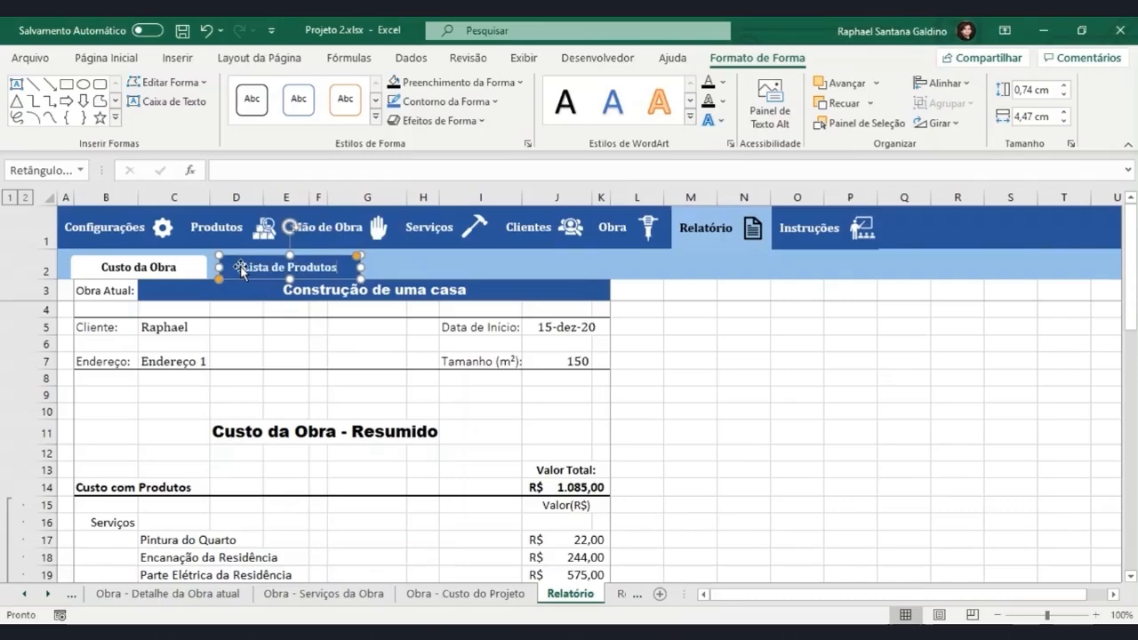
click(369, 324)
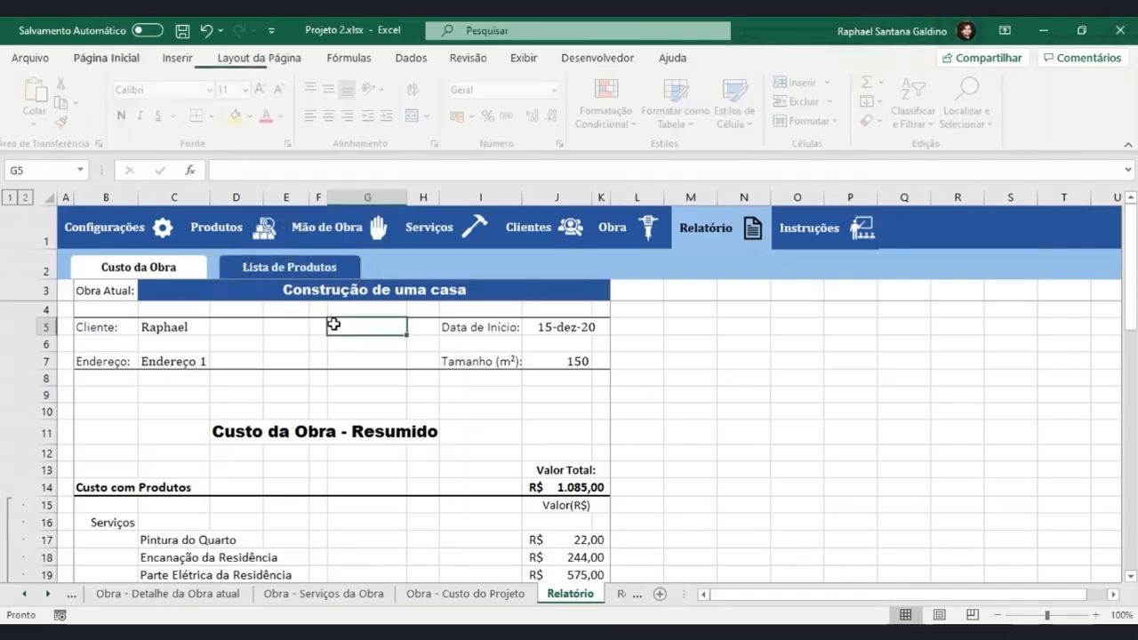
Copy the Custo da Obra and Lista de Produtos buttons into row 2 of the Relatório - Lista de produtos sheet.
ctrl+click(292, 278)
ctrl+click(188, 266)
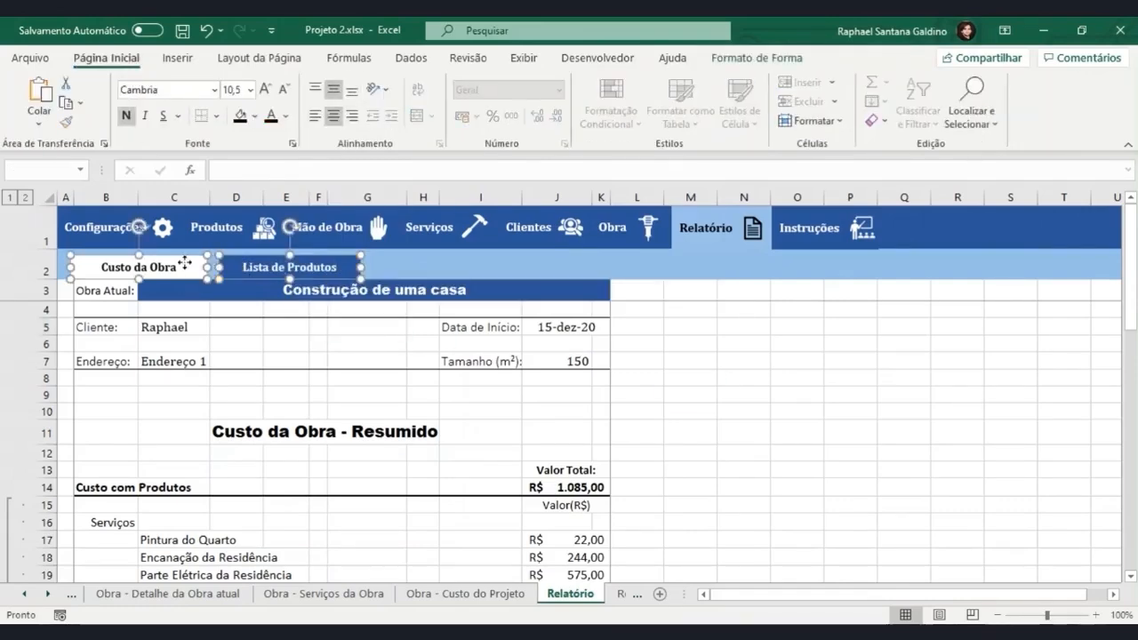
click(618, 595)
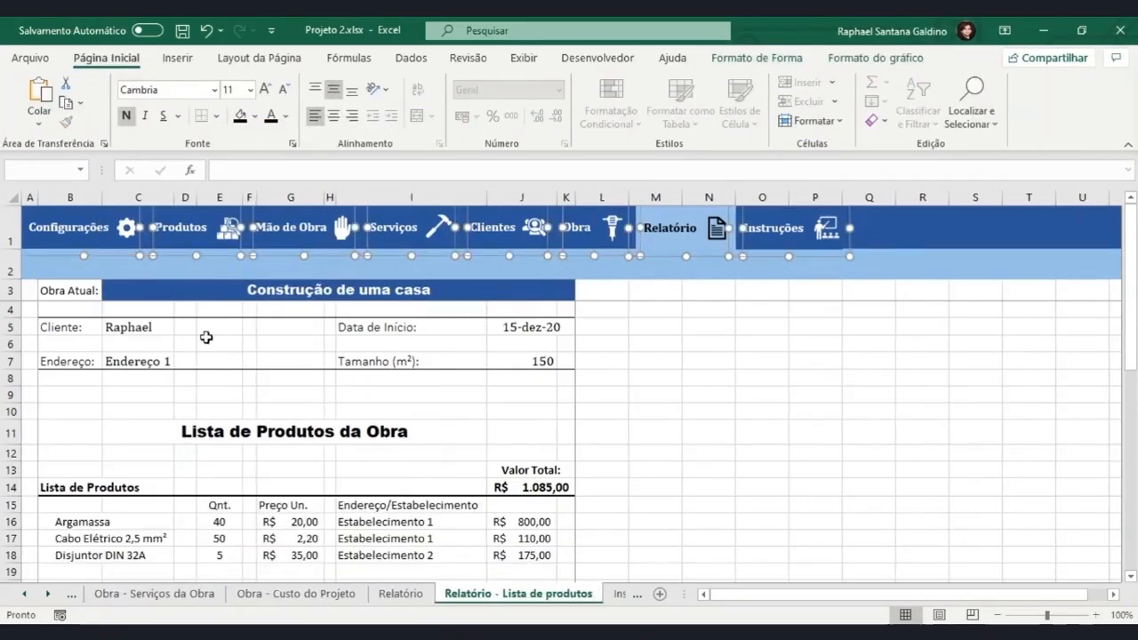
drag(198, 269, 210, 276)
click(757, 426)
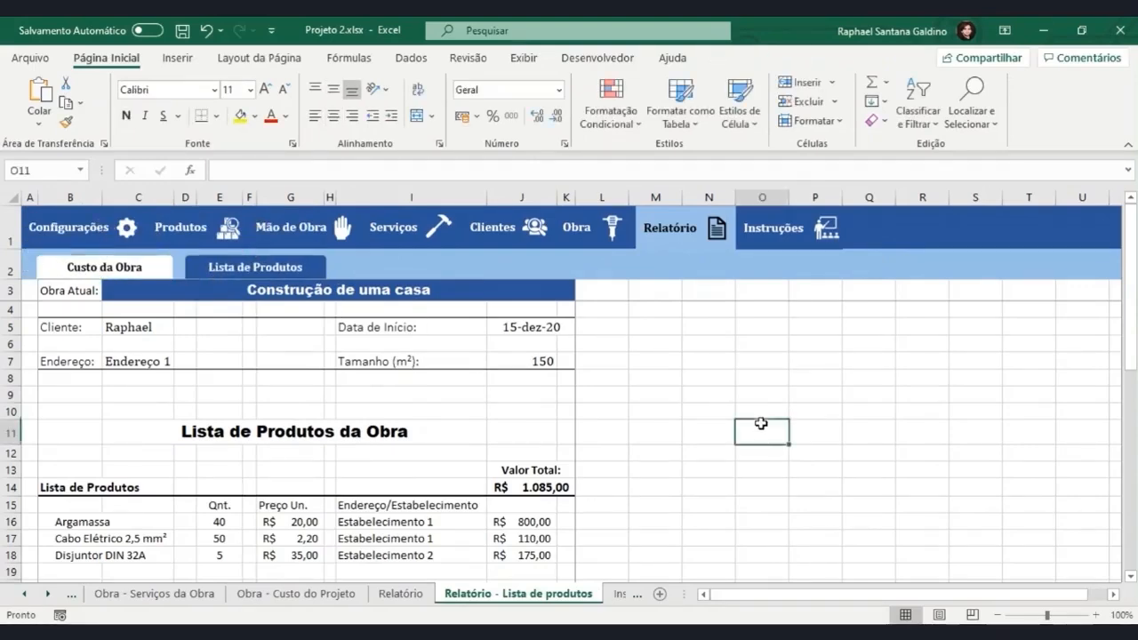
Give the Lista de Produtos button a white fill and black text on the Relatório - Lista de produtos sheet.
click(248, 268)
click(263, 116)
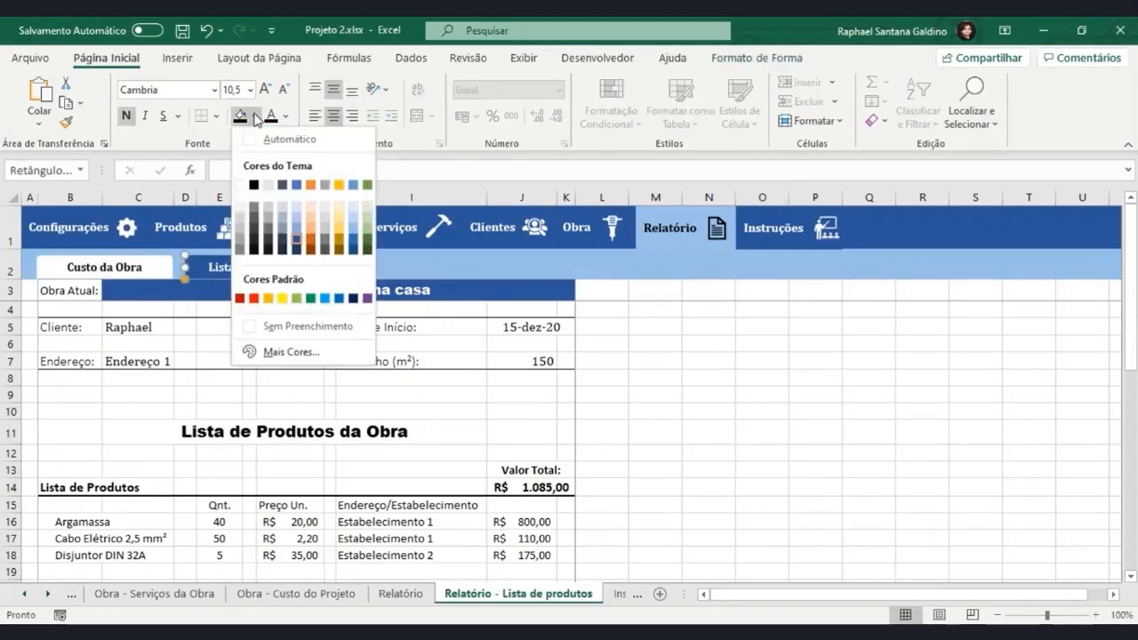
click(240, 183)
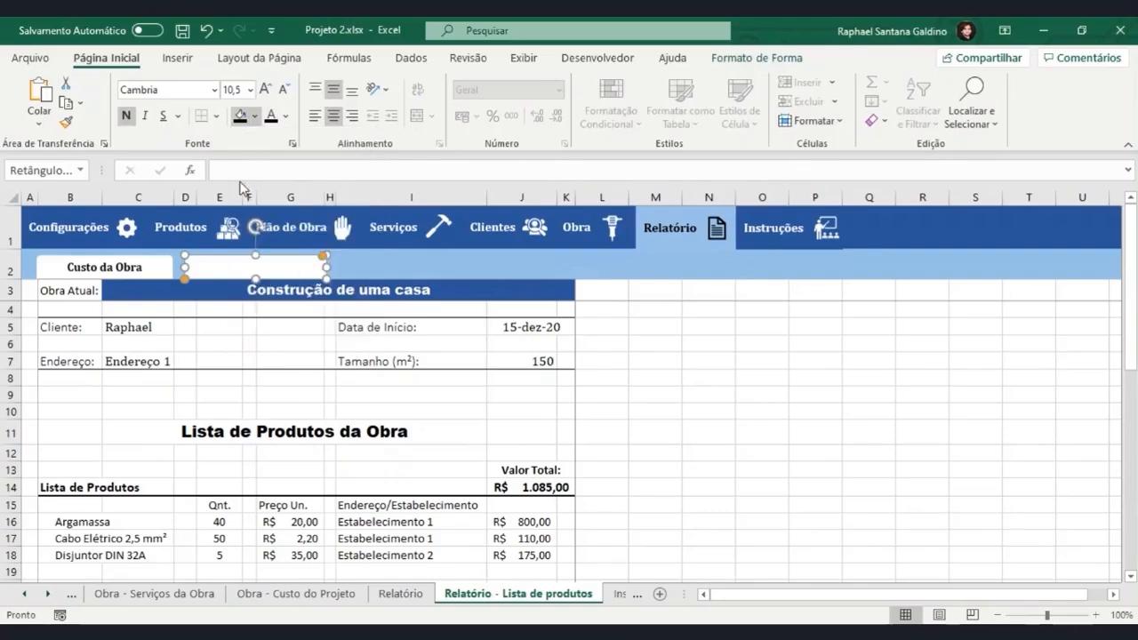
click(271, 117)
click(922, 469)
Give the Custo da Obra button a dark blue fill and white text on the Relatório - Lista de produtos sheet.
click(142, 266)
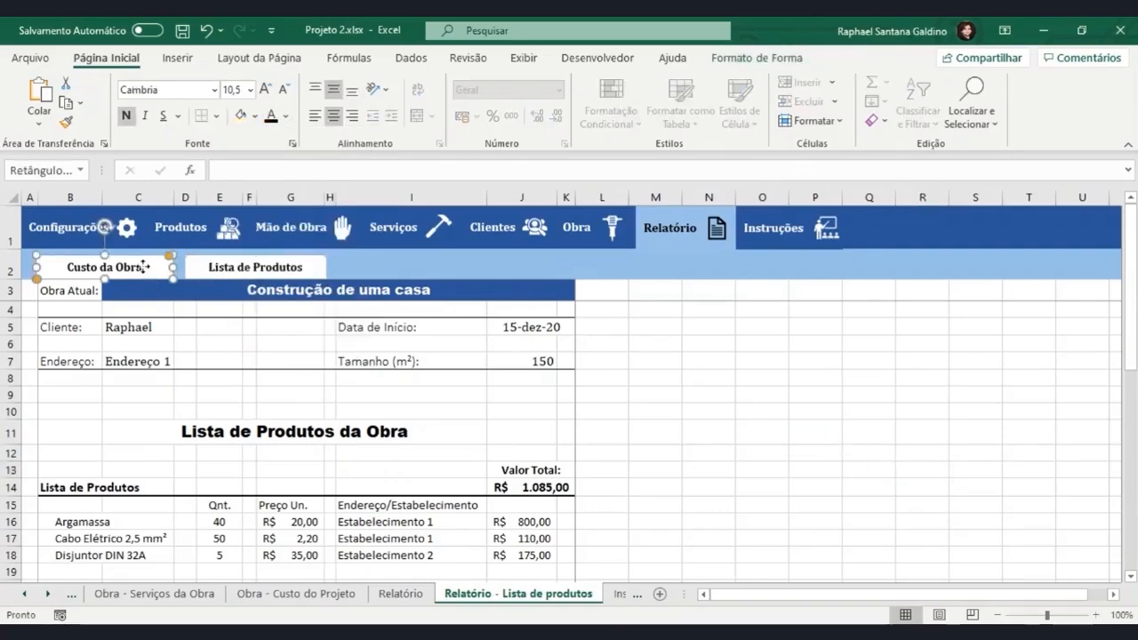
click(255, 117)
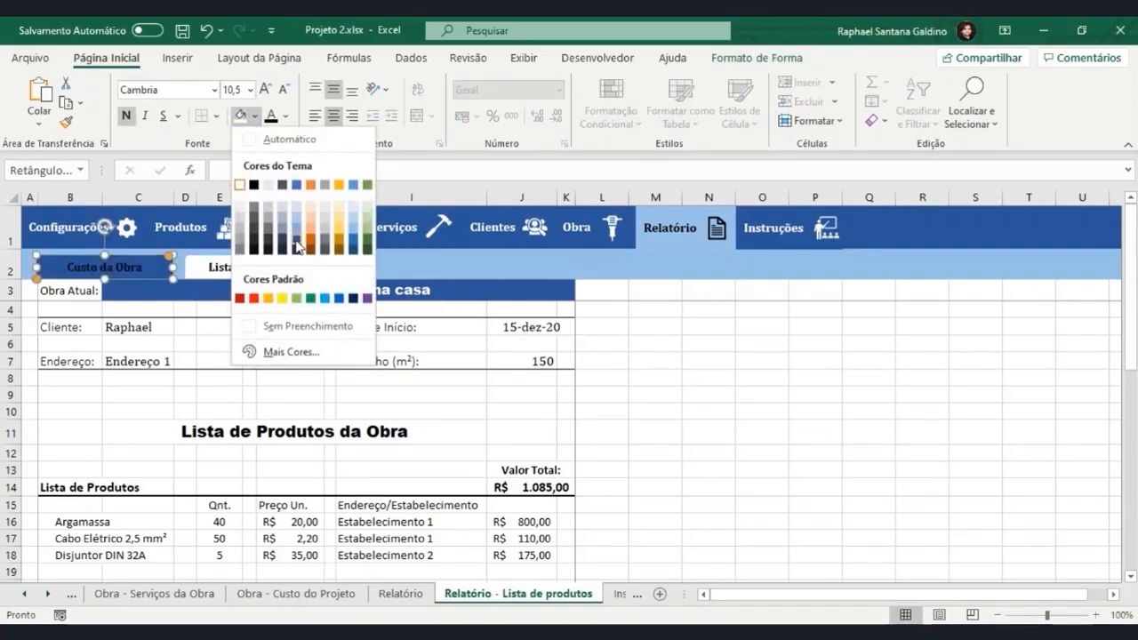
click(298, 247)
click(286, 116)
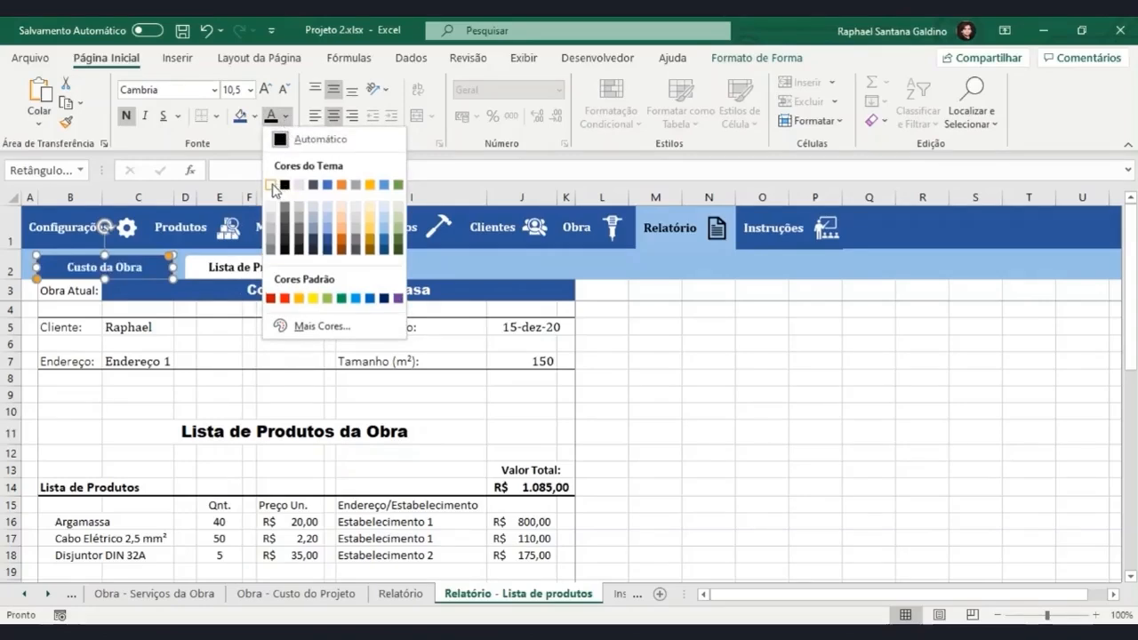
click(272, 185)
click(785, 437)
Test the Custo da Obra and Lista de Produtos links, ending on the Relatório - Lista de produtos sheet.
click(147, 269)
click(270, 271)
click(275, 265)
click(273, 272)
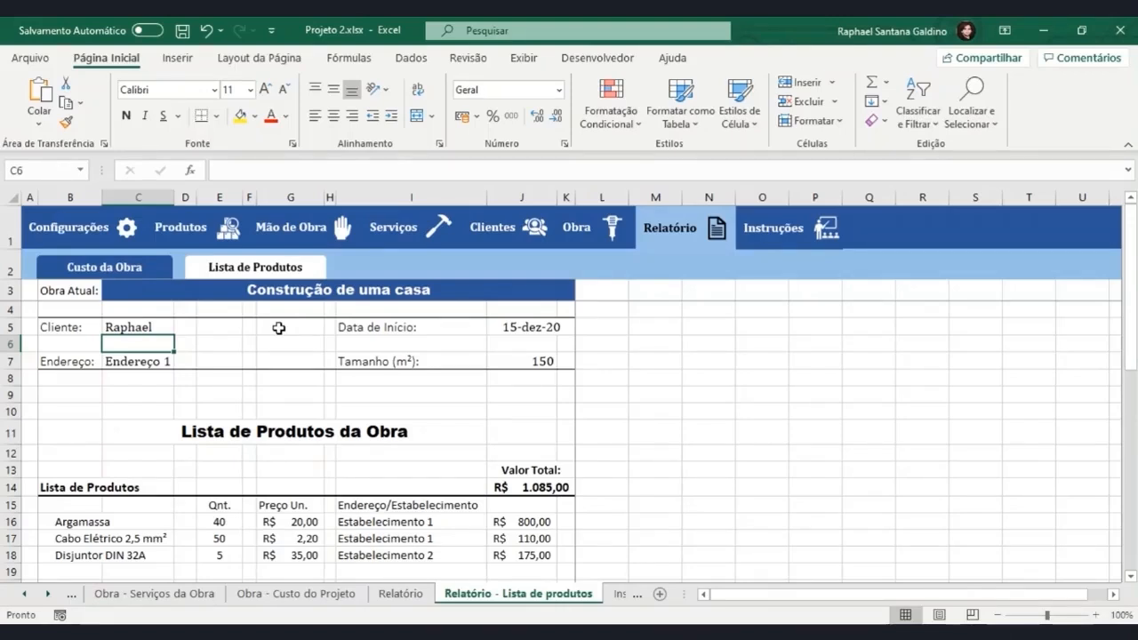
View the print preview of the Relatório - Lista de produtos sheet twice, returning to the sheet each time.
click(26, 58)
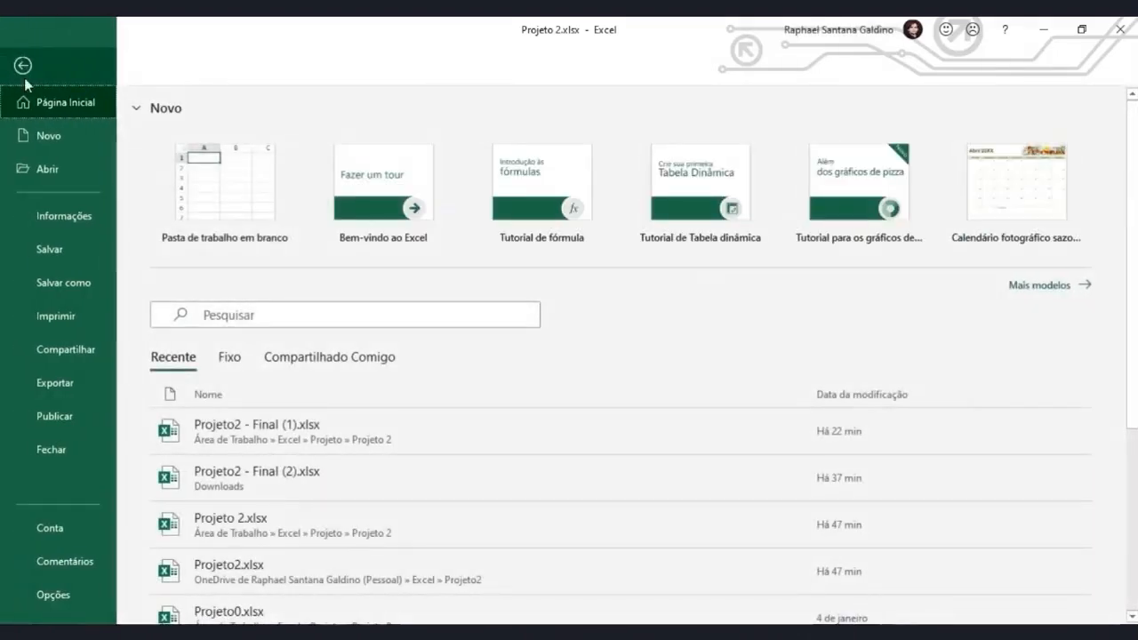
click(65, 308)
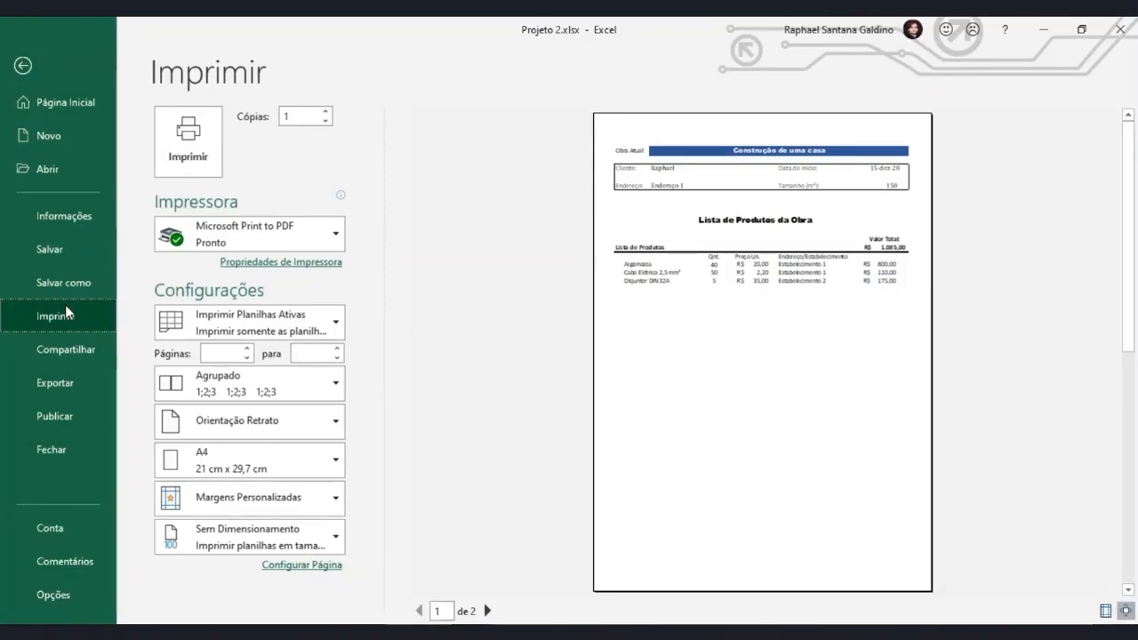
click(37, 83)
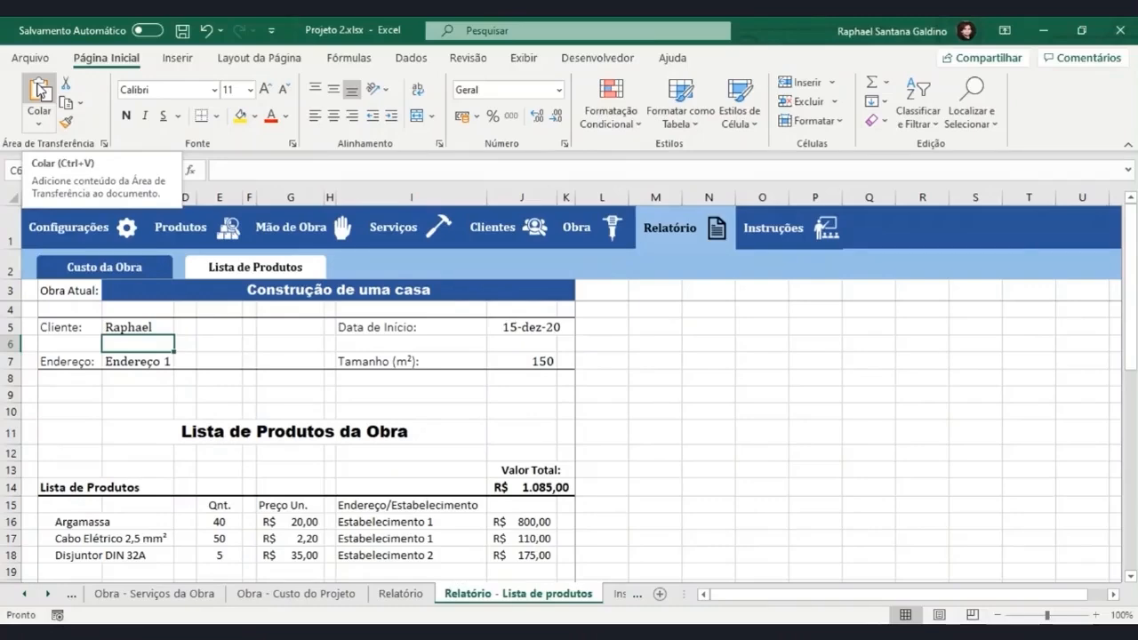
key(ctrl+p)
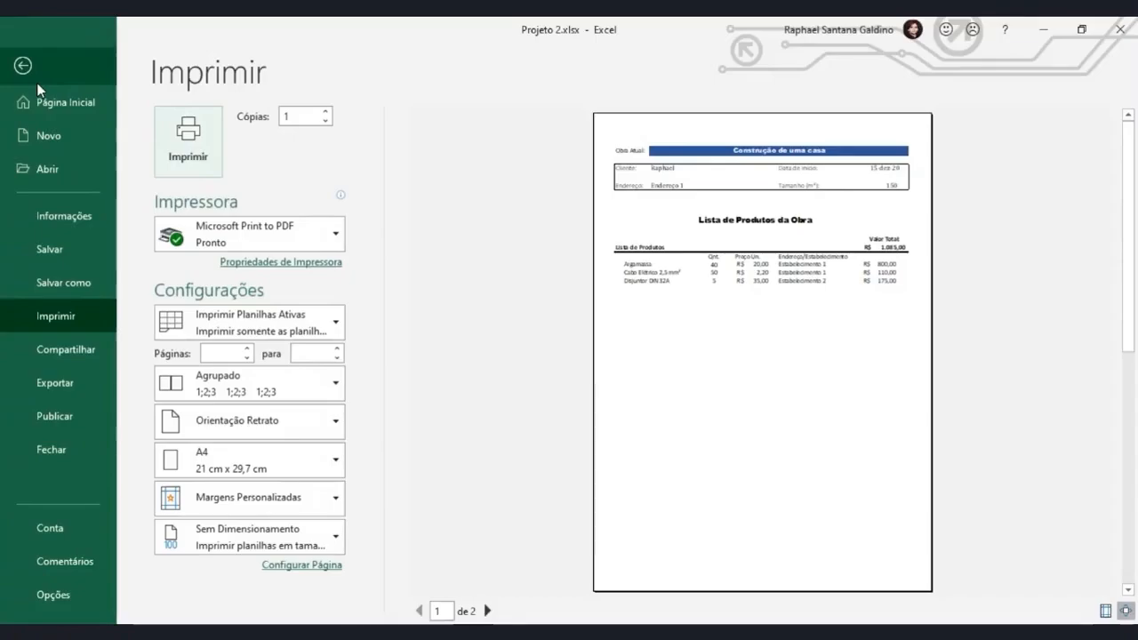
key(Escape)
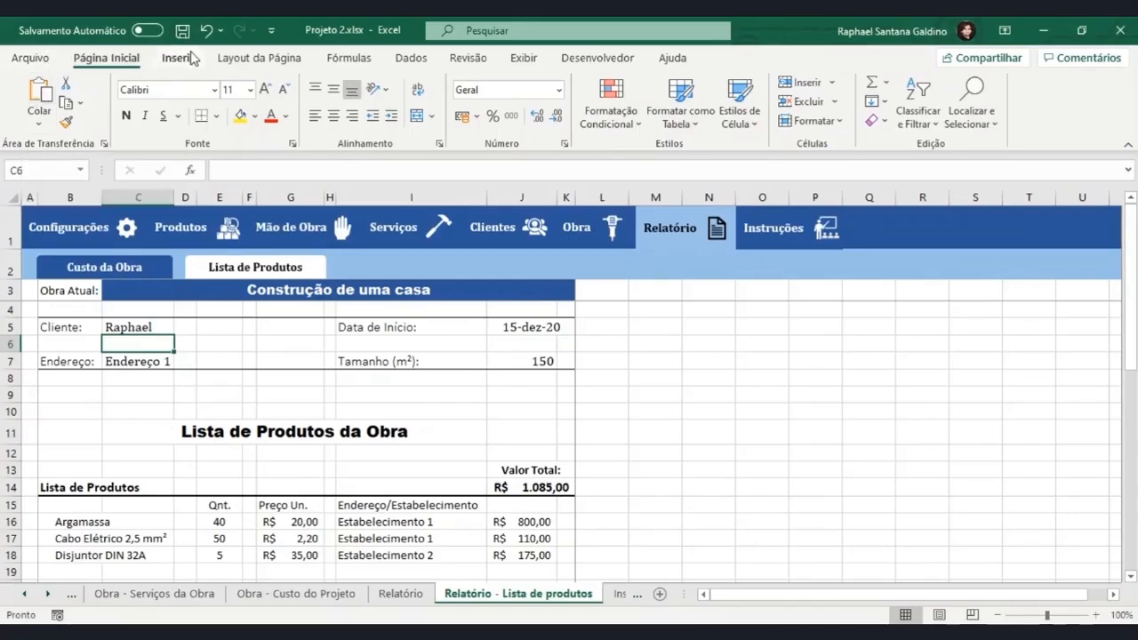
Add Visualizar Impressão e Imprimir to the Quick Access Toolbar and test the new shortcut, returning to the sheet.
click(272, 32)
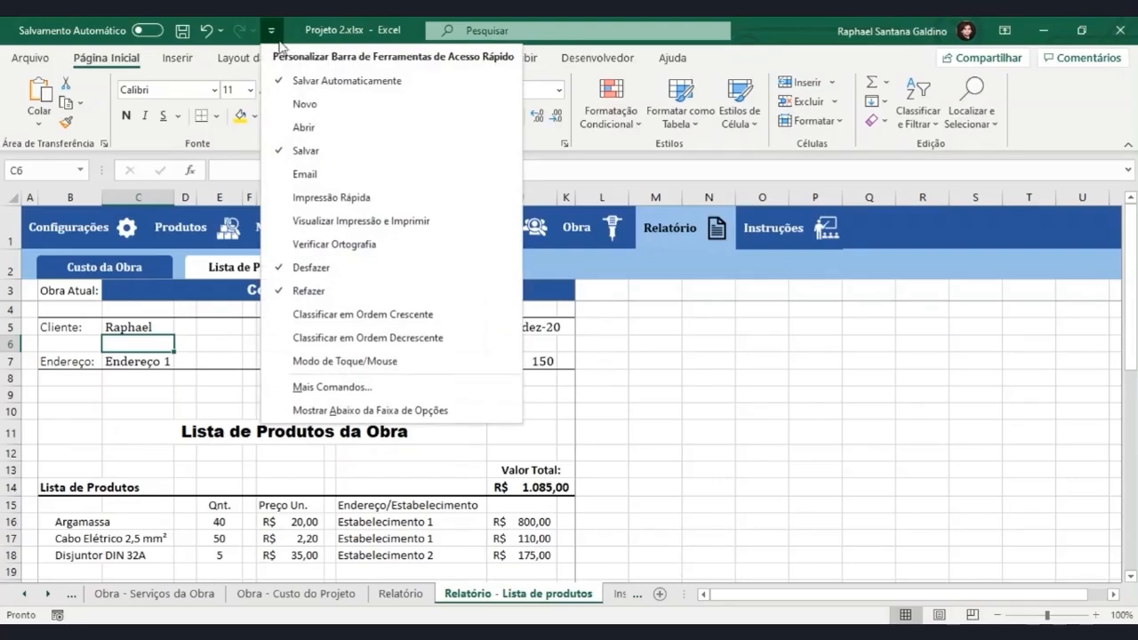
click(339, 234)
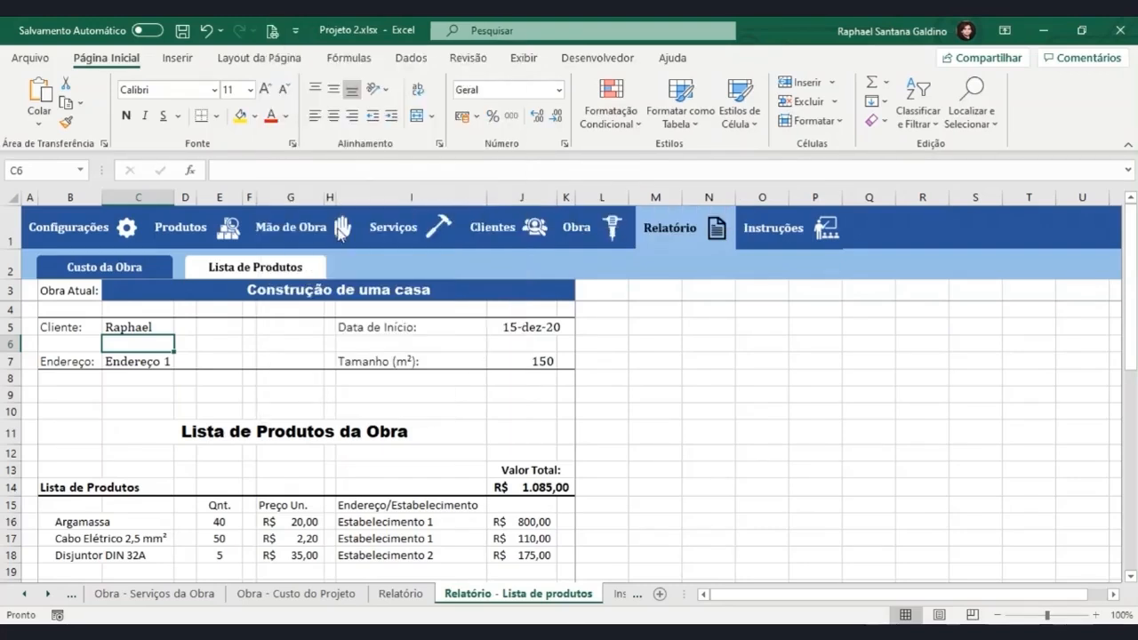
click(274, 34)
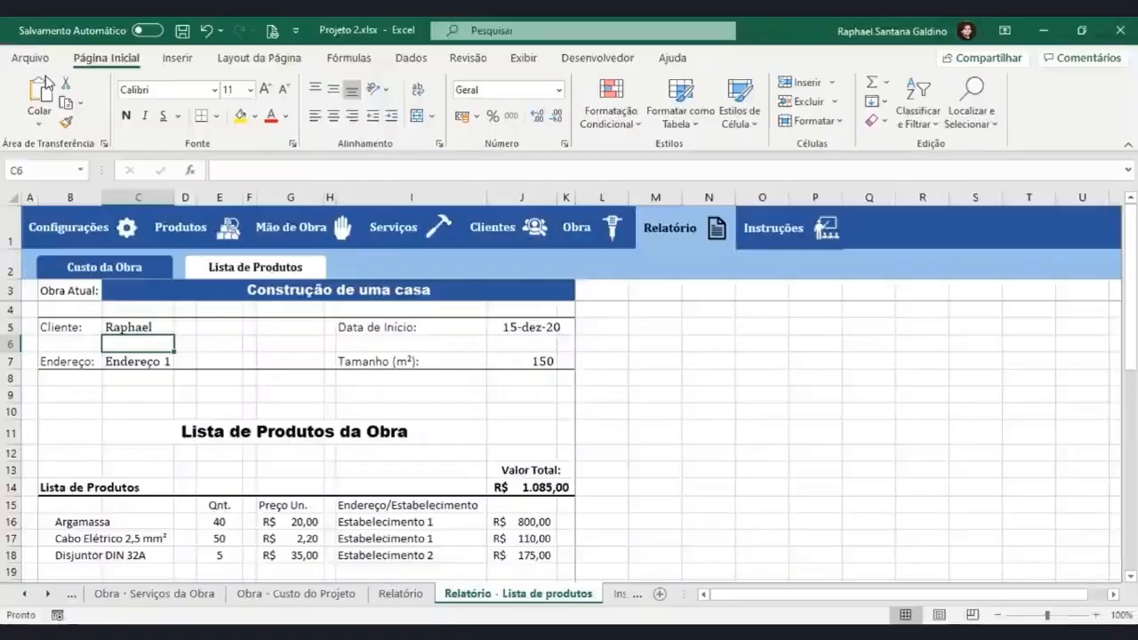
click(22, 65)
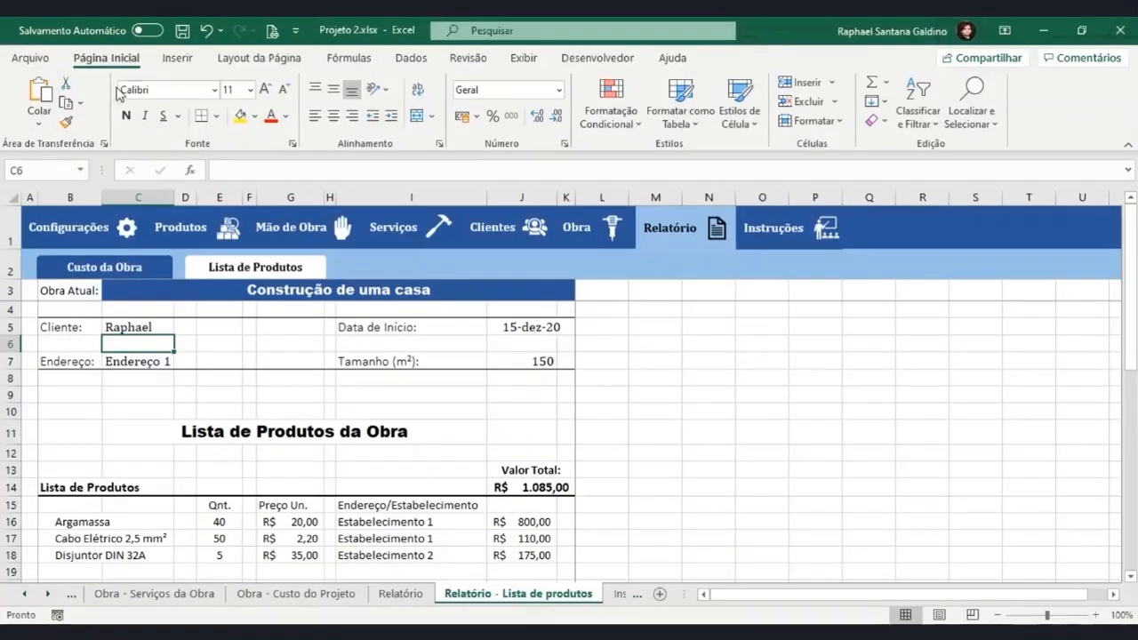
click(296, 31)
click(295, 34)
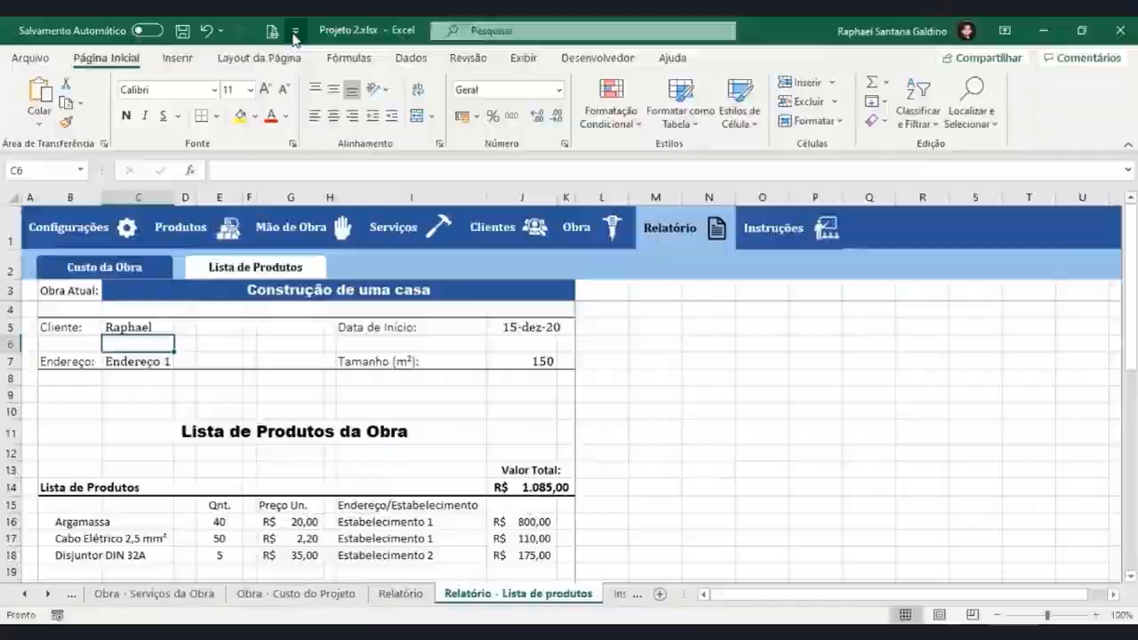
Set the print scope to Imprimir Toda a Pasta de Trabalho and preview the workbook's pages up to page 5.
key(ctrl+p)
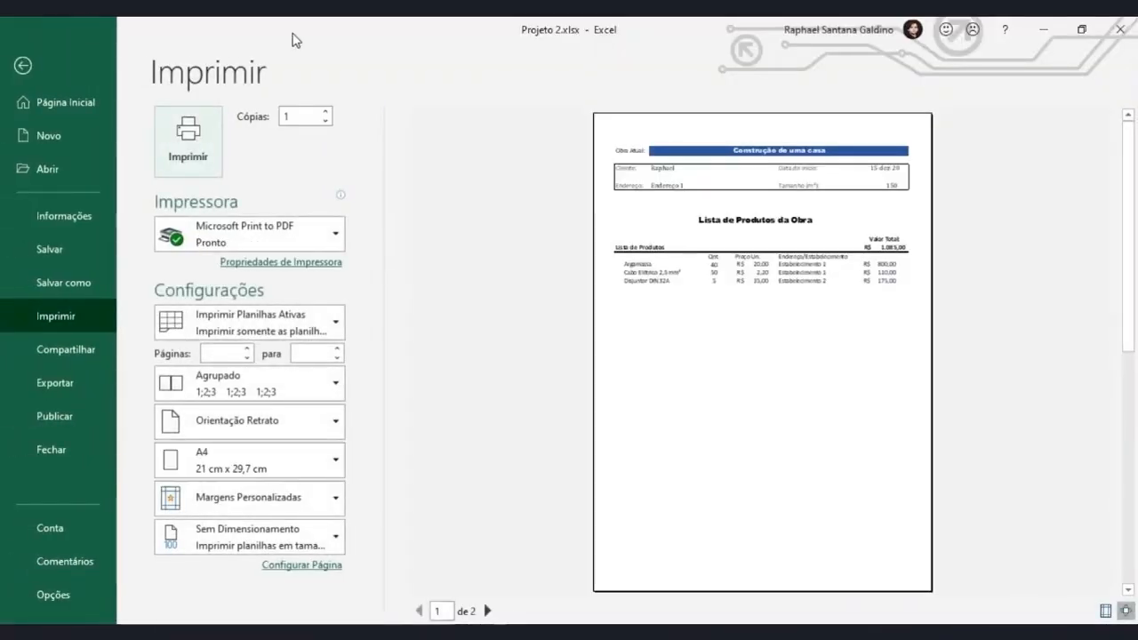
click(287, 314)
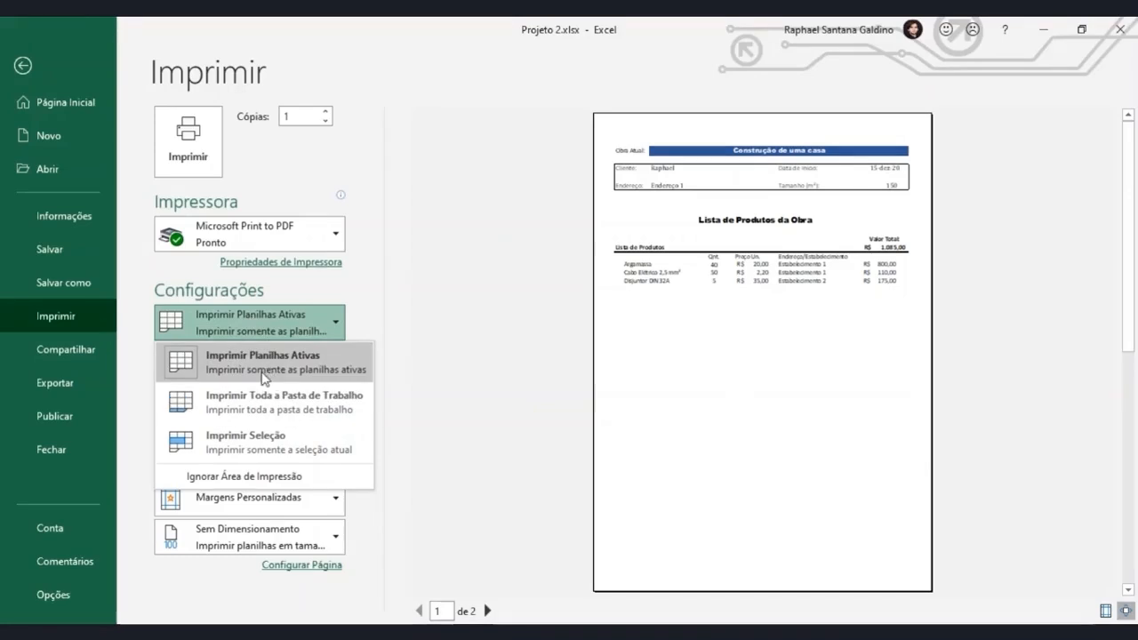
click(259, 412)
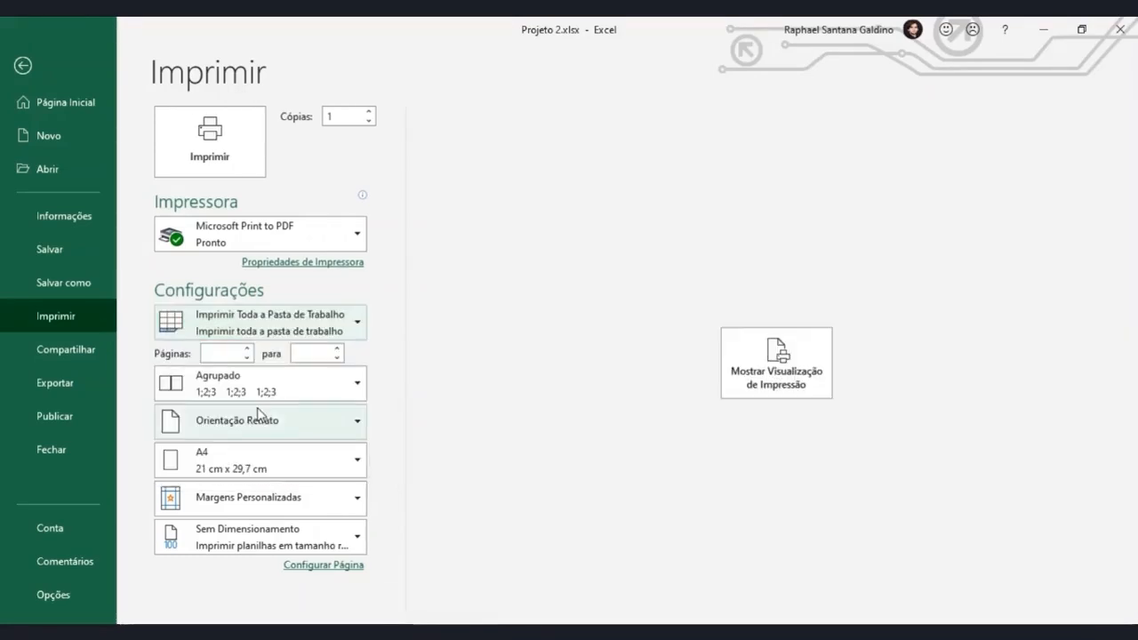
click(758, 367)
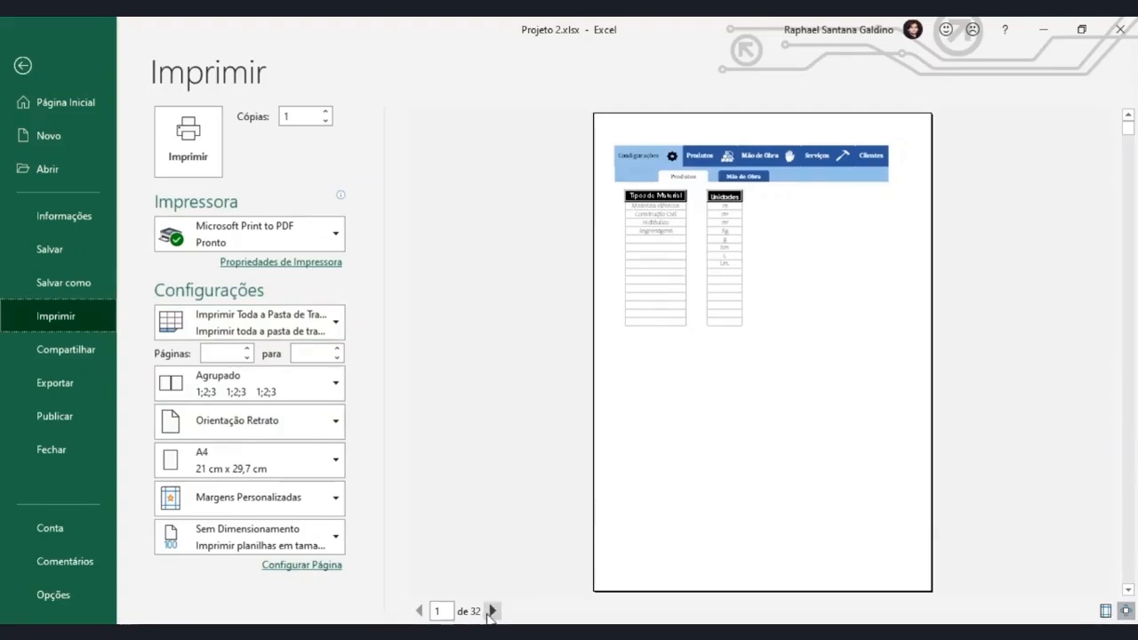
click(492, 611)
click(494, 611)
click(494, 610)
click(494, 611)
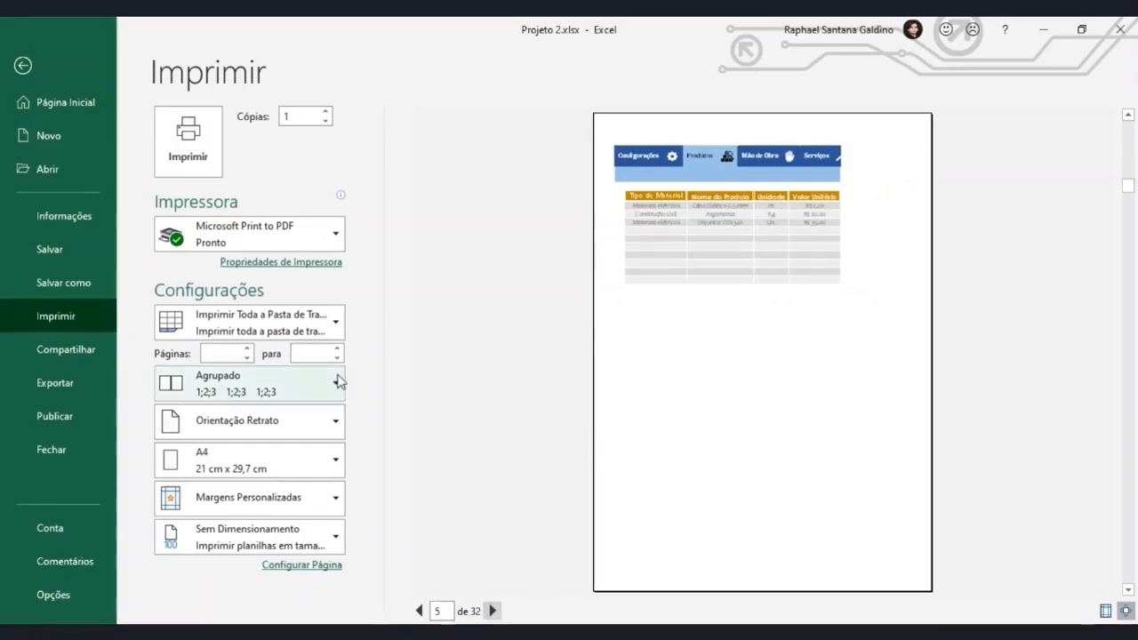
Set the print scope to Imprimir Seleção.
click(315, 327)
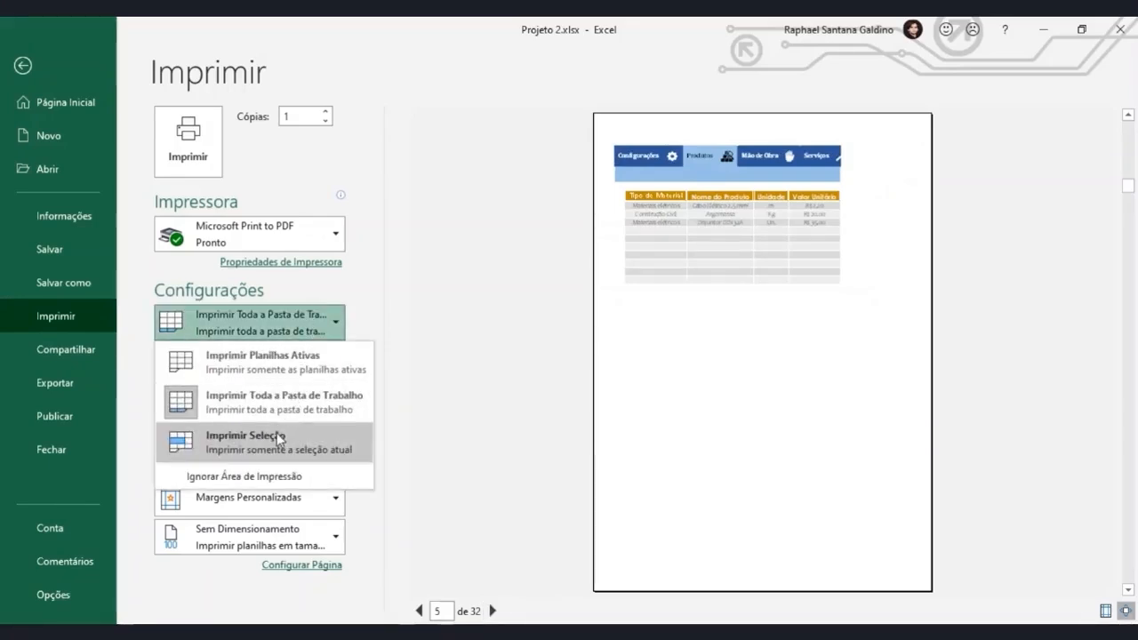
click(233, 440)
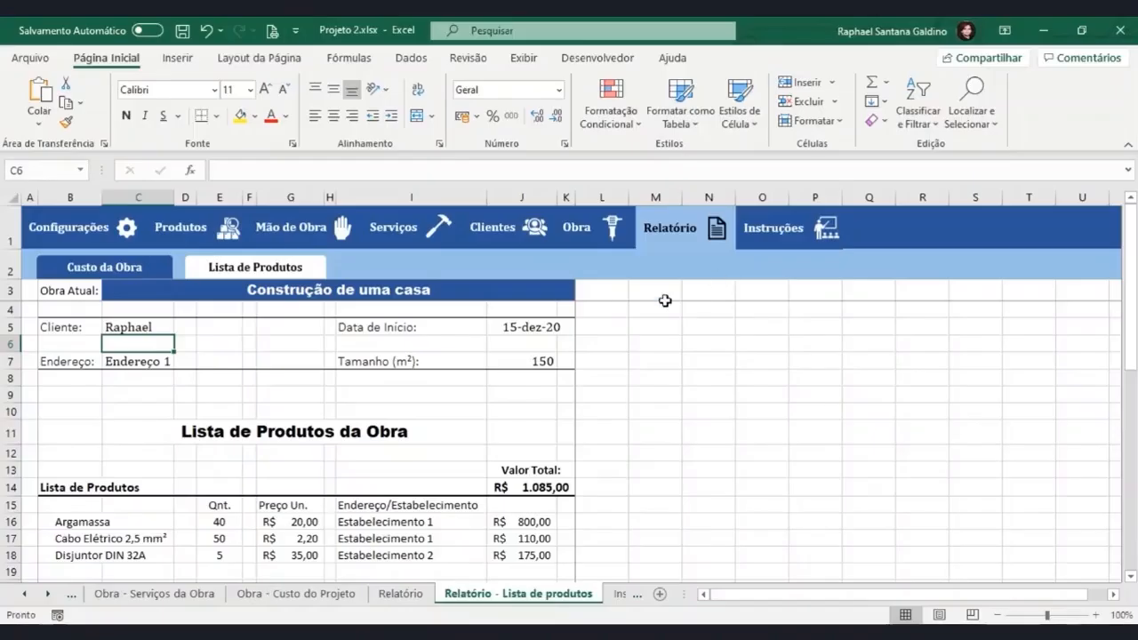
Select the report range B5:K18 on the Relatório - Lista de produtos sheet and preview it as the print selection.
key(Escape)
click(67, 325)
drag(67, 326, 572, 470)
scroll(530, 546, up, 2)
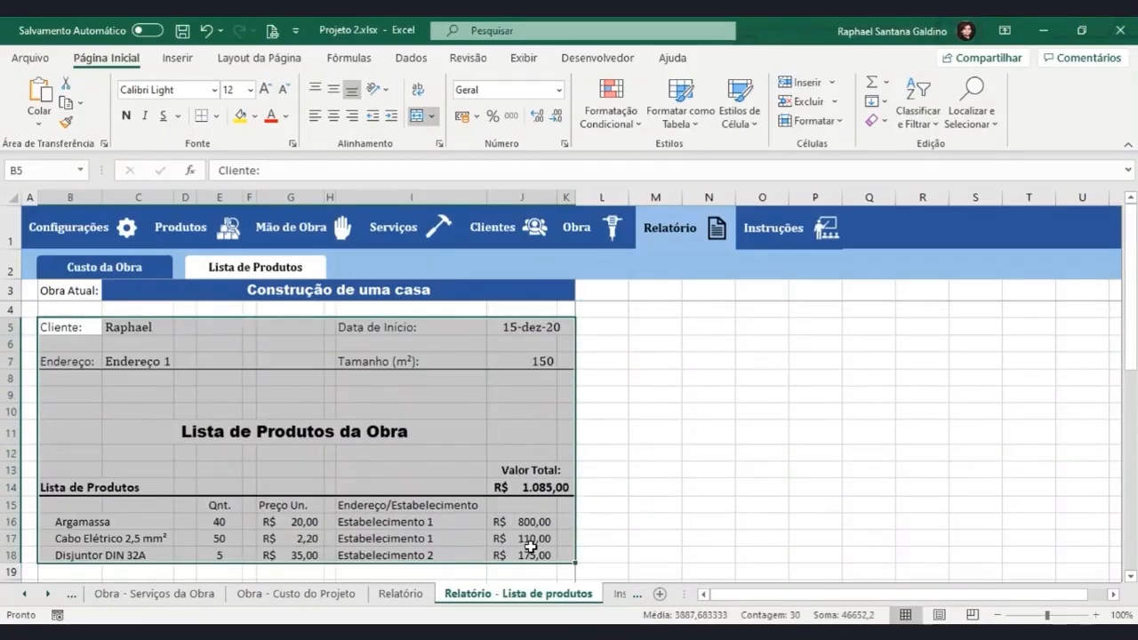
key(ctrl+p)
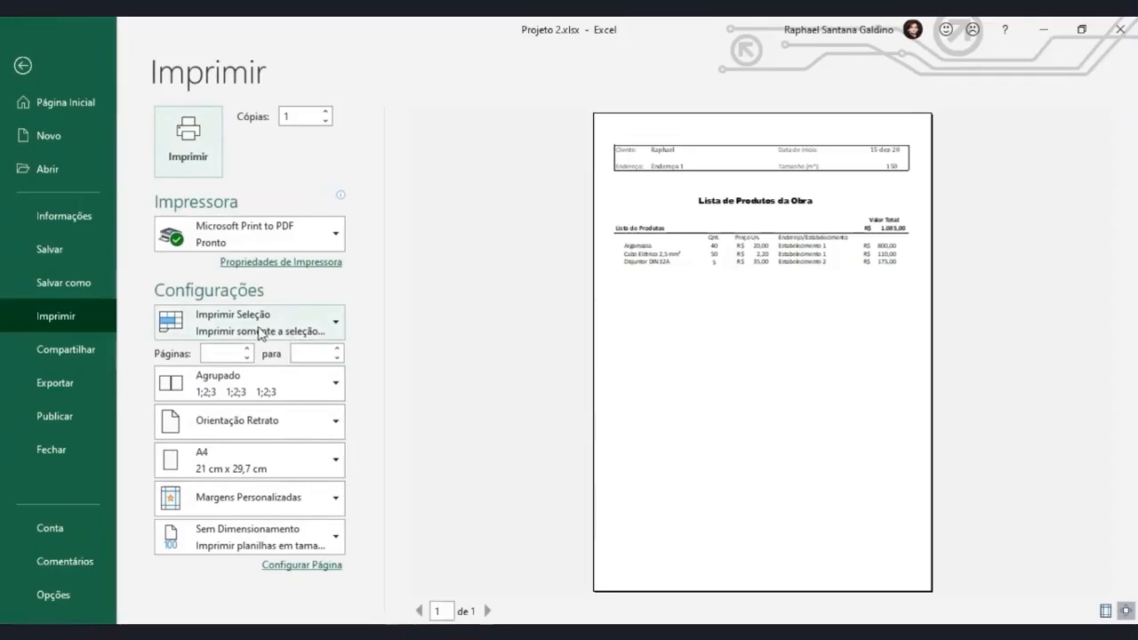
Try the Imprimir Planilhas Ativas scope, switch back to Imprimir Seleção, and return to the sheet.
click(260, 334)
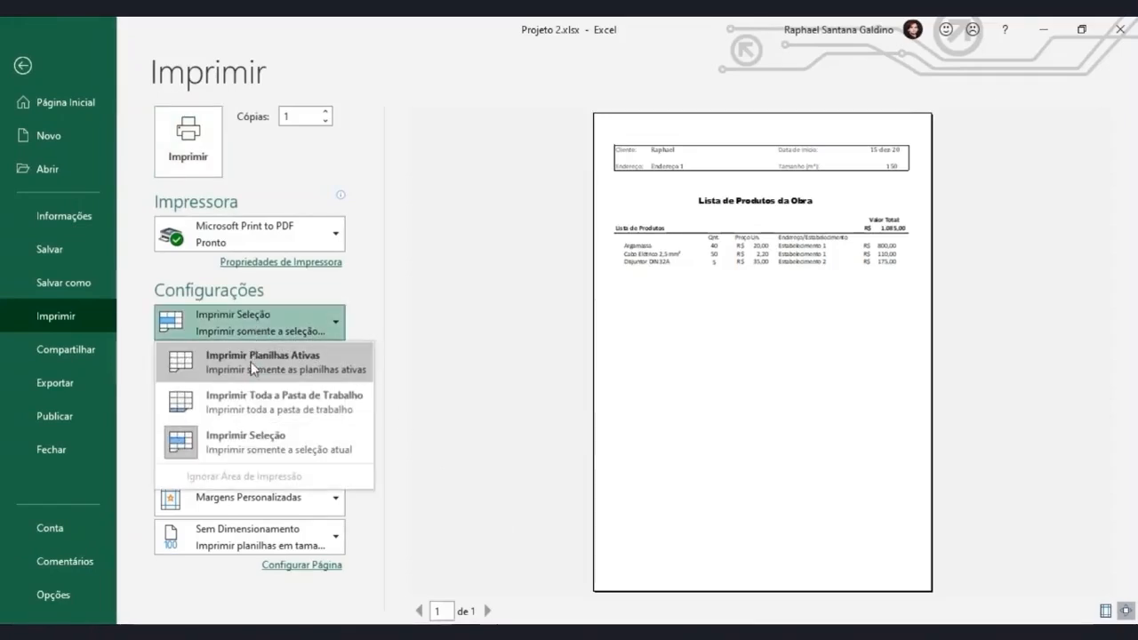
click(252, 366)
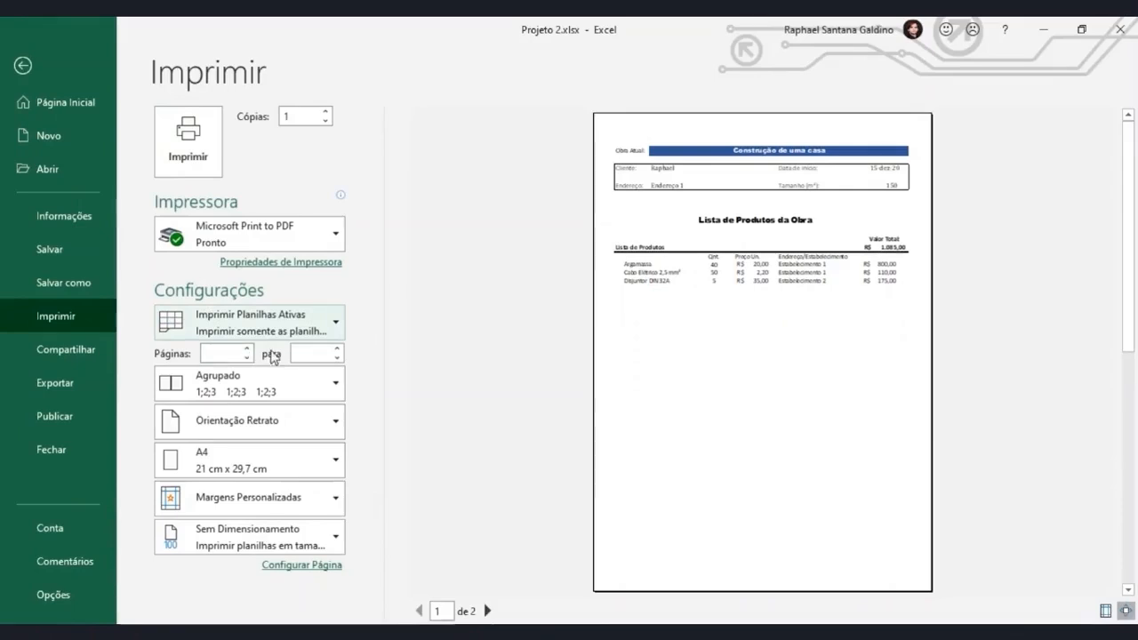
click(293, 331)
click(260, 440)
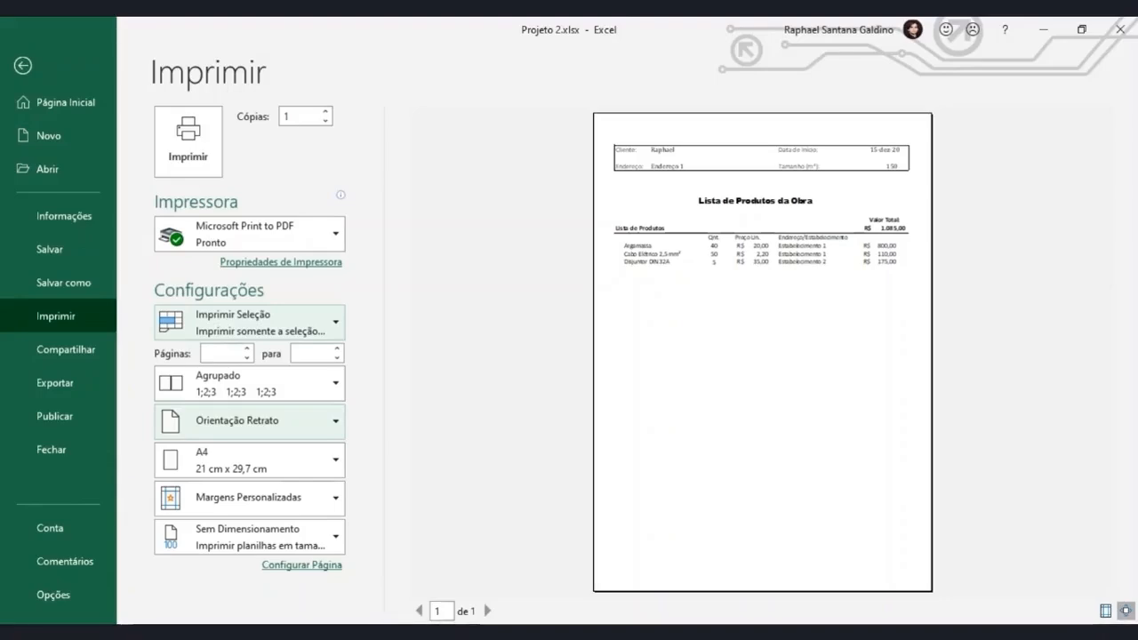
click(25, 67)
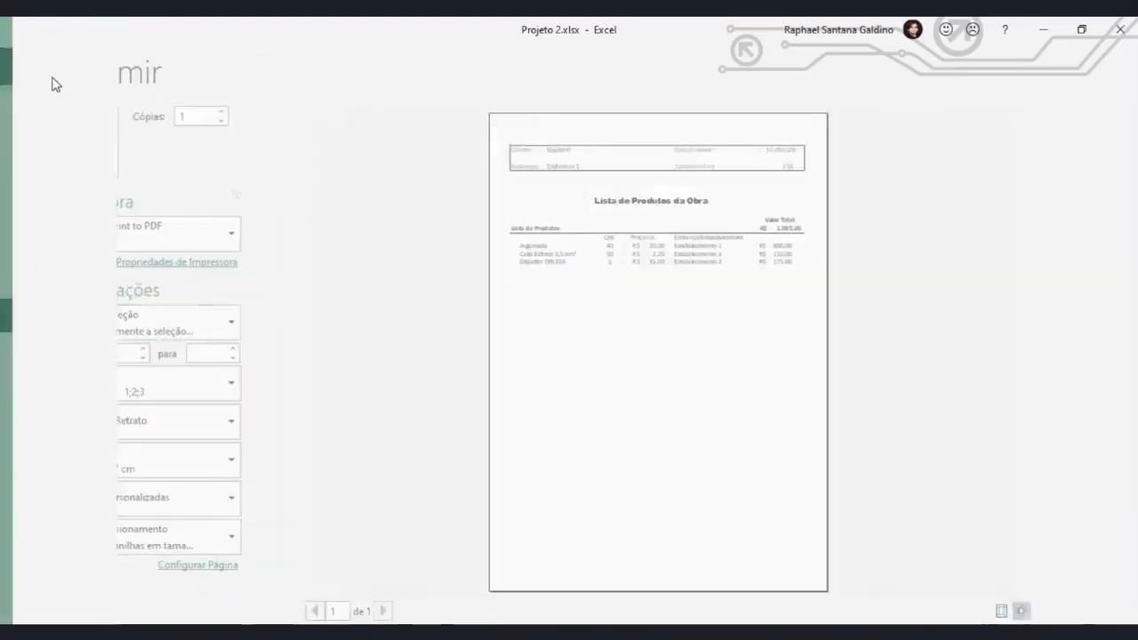
Define B3:K37 as the print area of the Relatório - Lista de produtos sheet and preview the printed page.
click(259, 58)
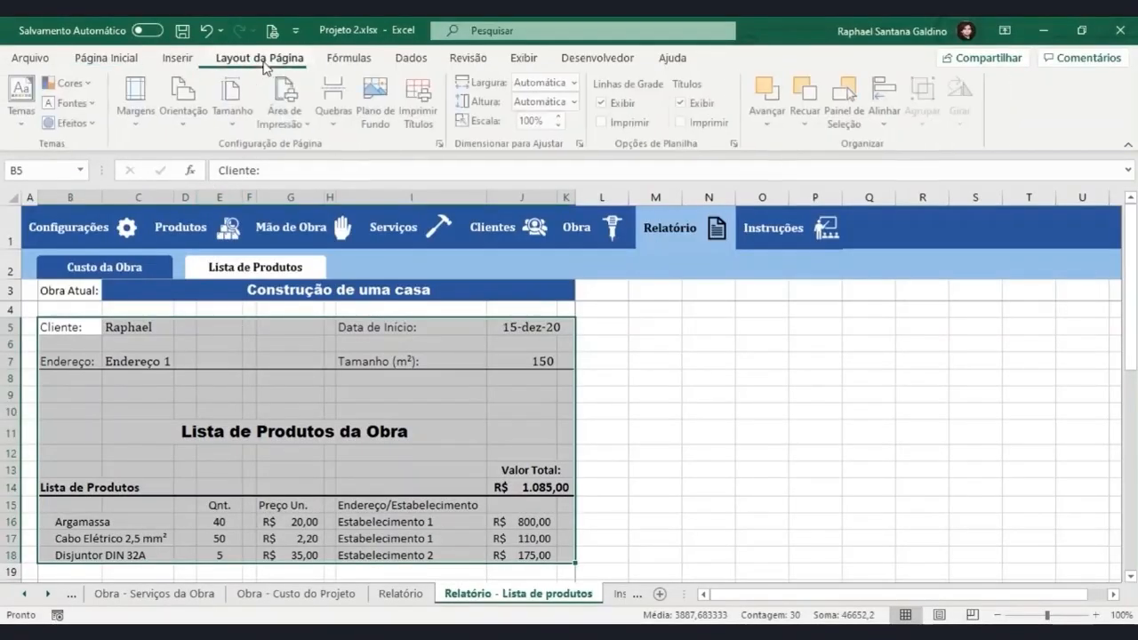
drag(56, 293, 526, 536)
click(286, 114)
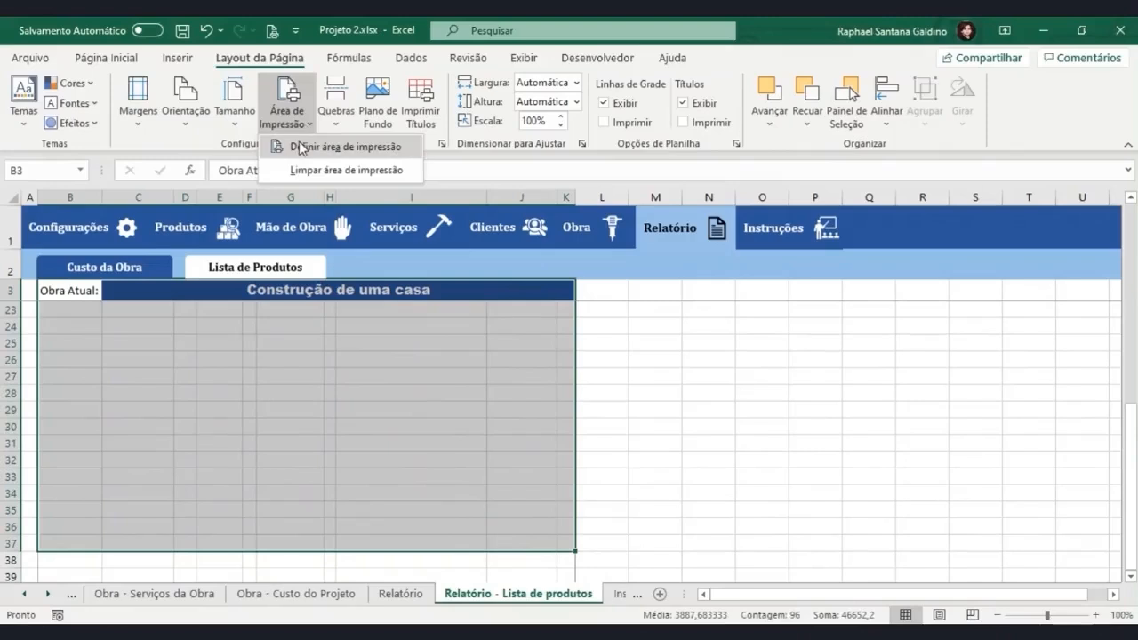
click(302, 145)
scroll(397, 479, up, 6)
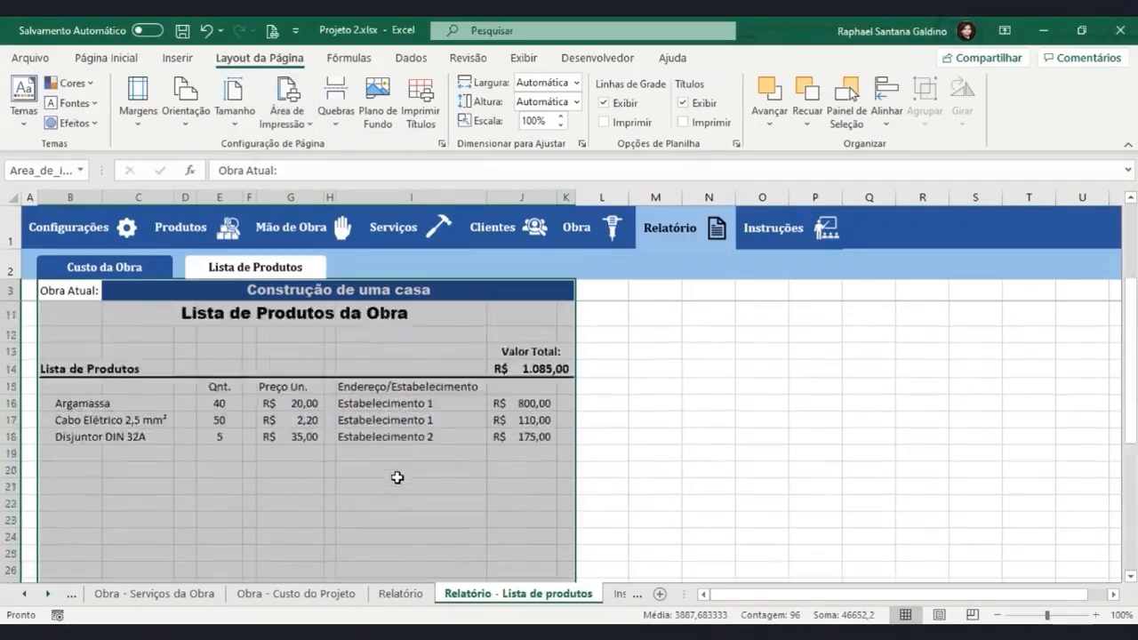
click(588, 330)
key(ctrl+p)
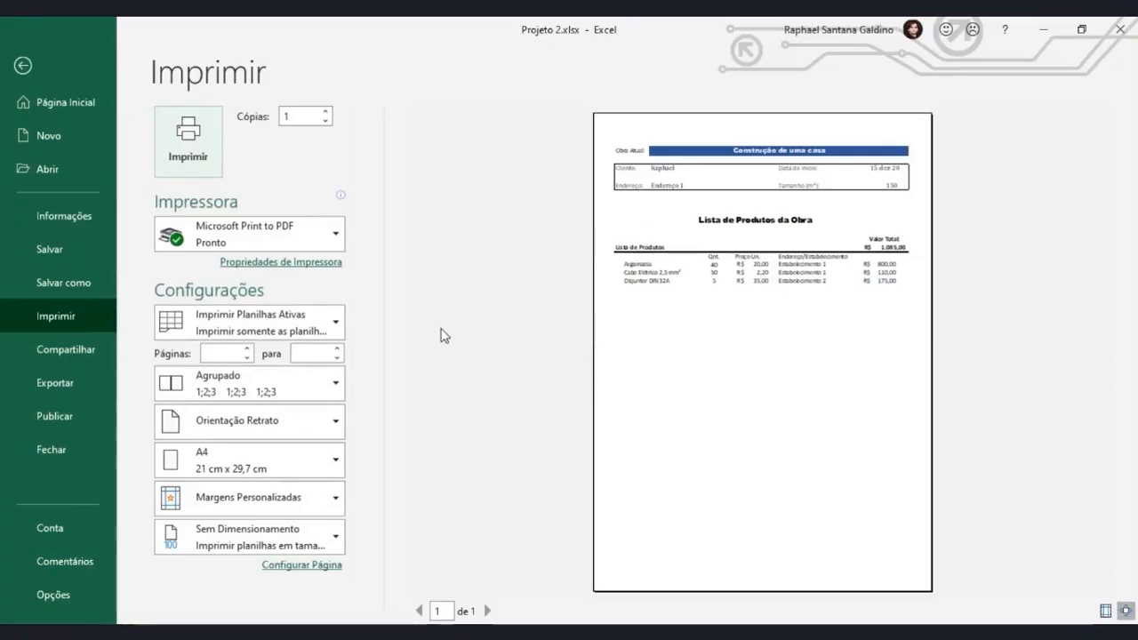
Try the Ignorar Área de Impressão option, turn it back off, and return to the sheet.
click(310, 316)
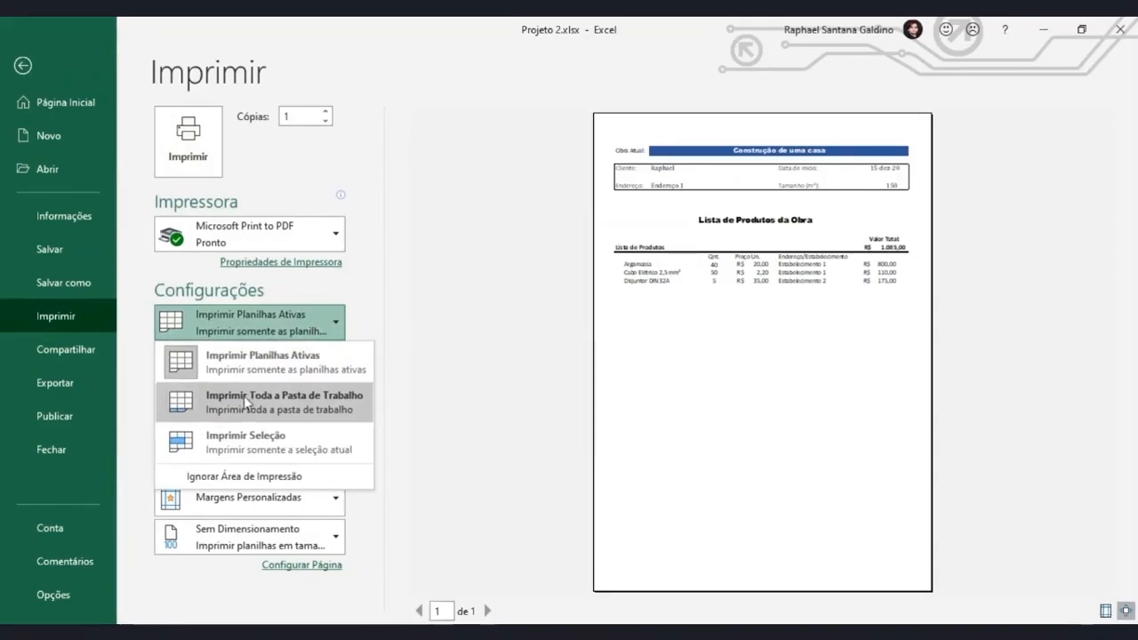
click(214, 477)
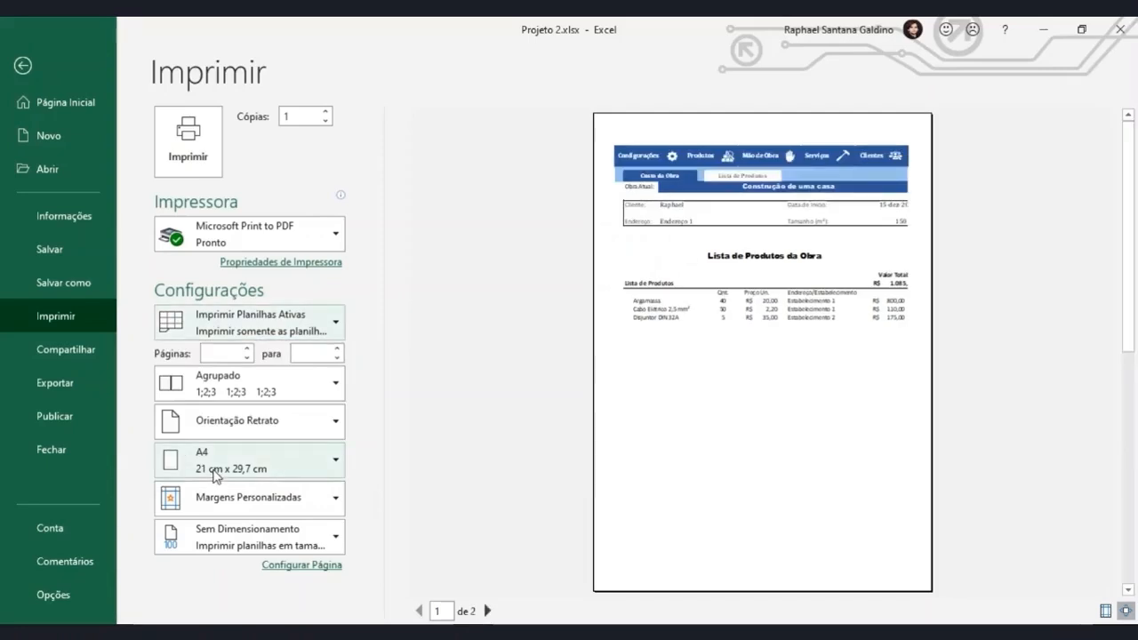
click(264, 330)
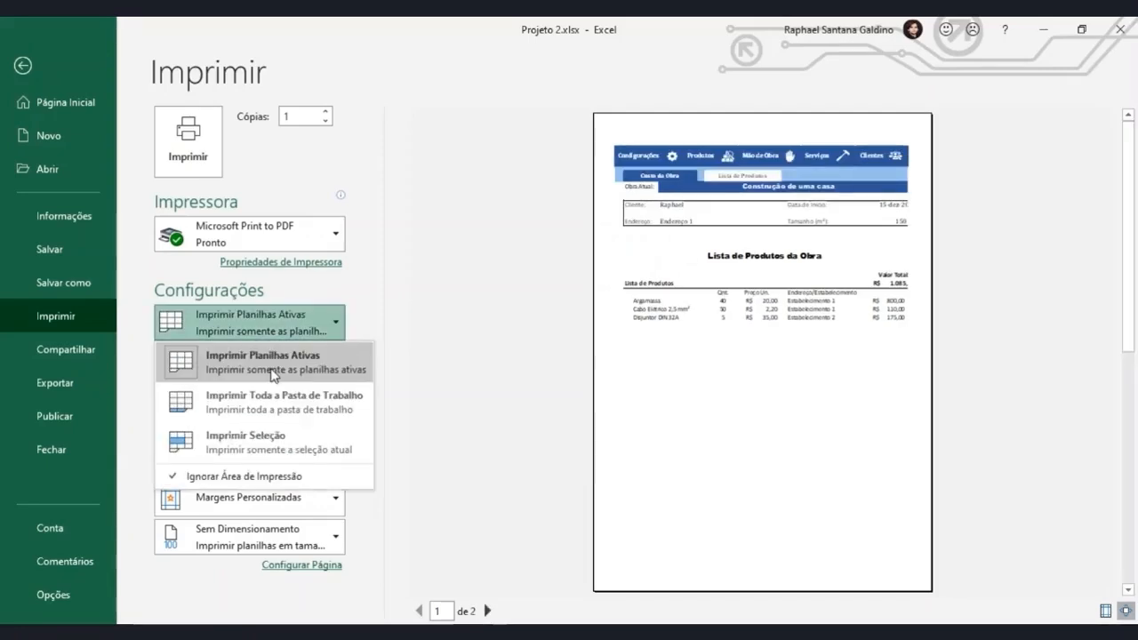
click(211, 478)
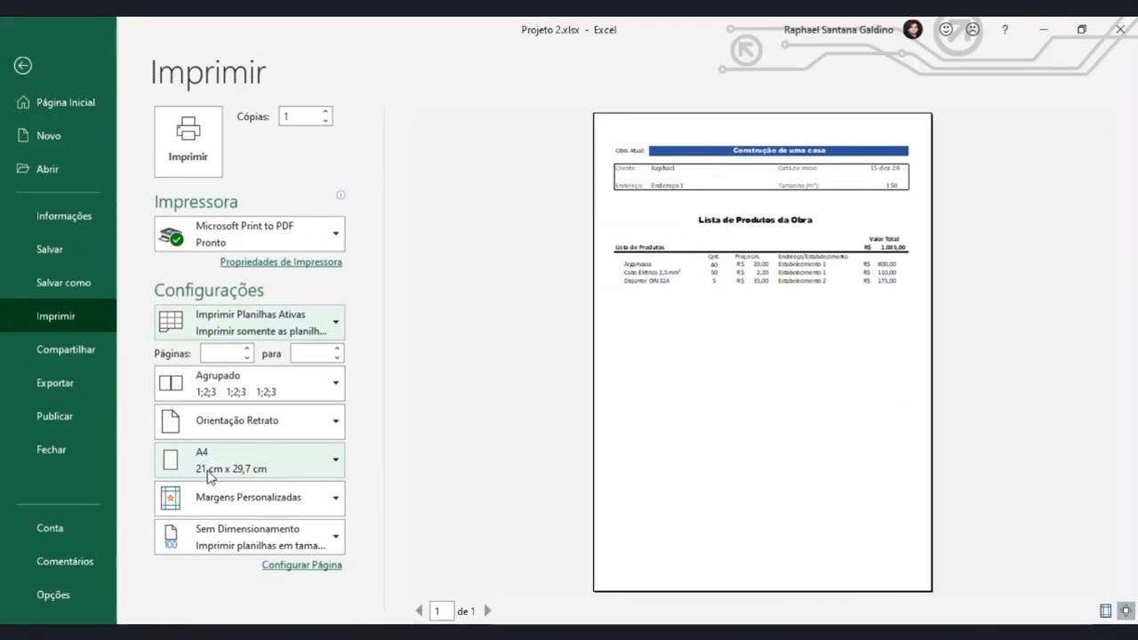
key(Escape)
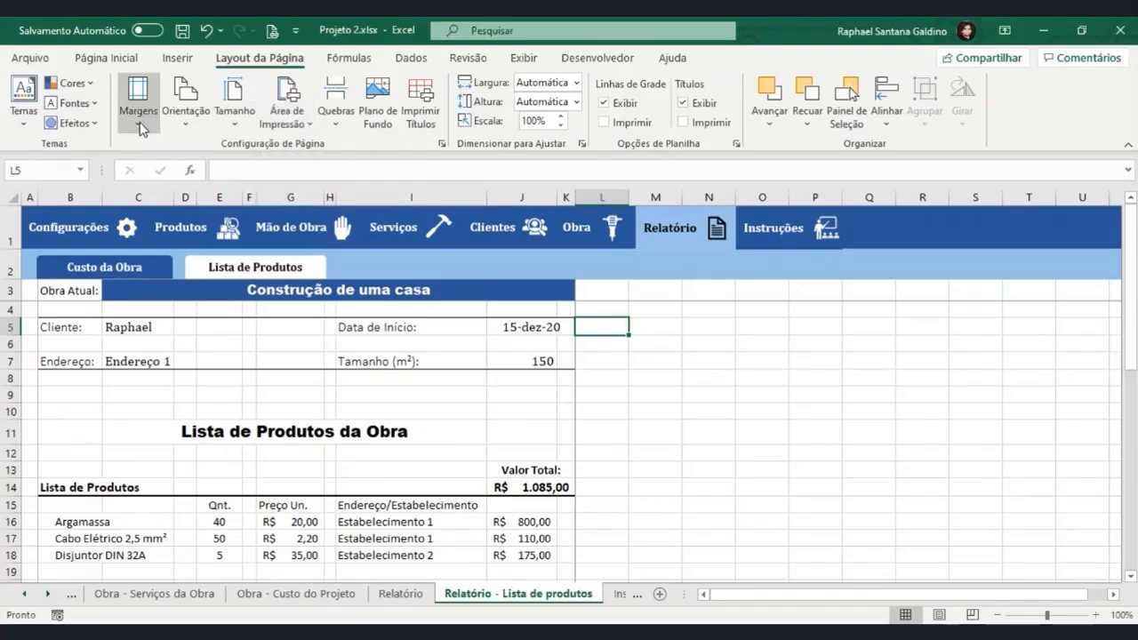
Apply the Larga margin preset to the product list sheet and preview the printed page.
click(138, 98)
click(174, 230)
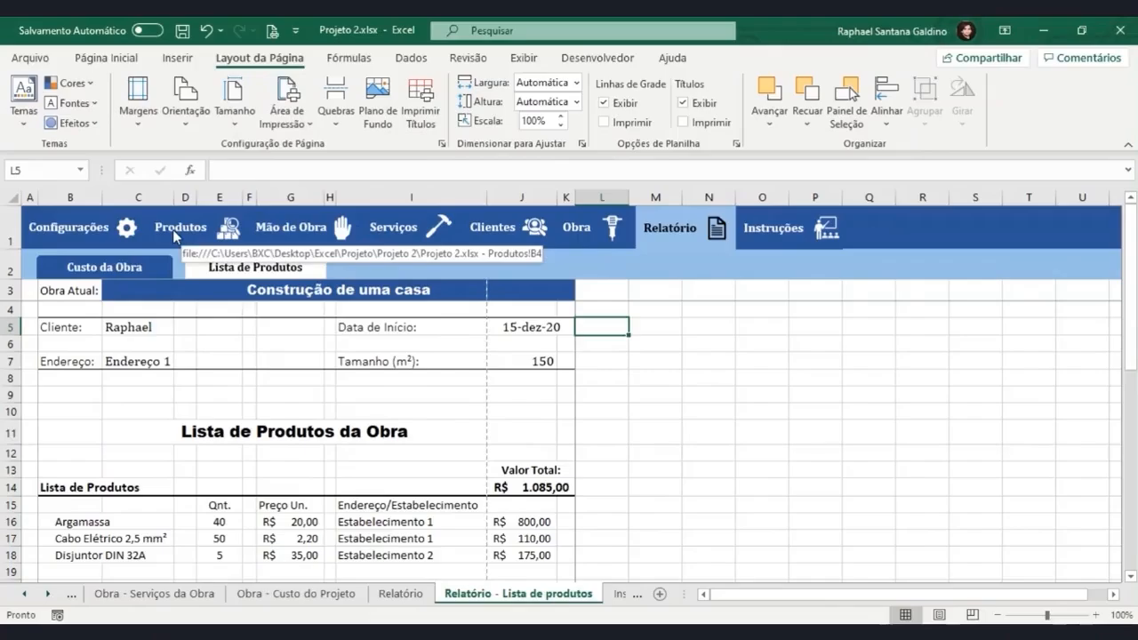
key(ctrl+p)
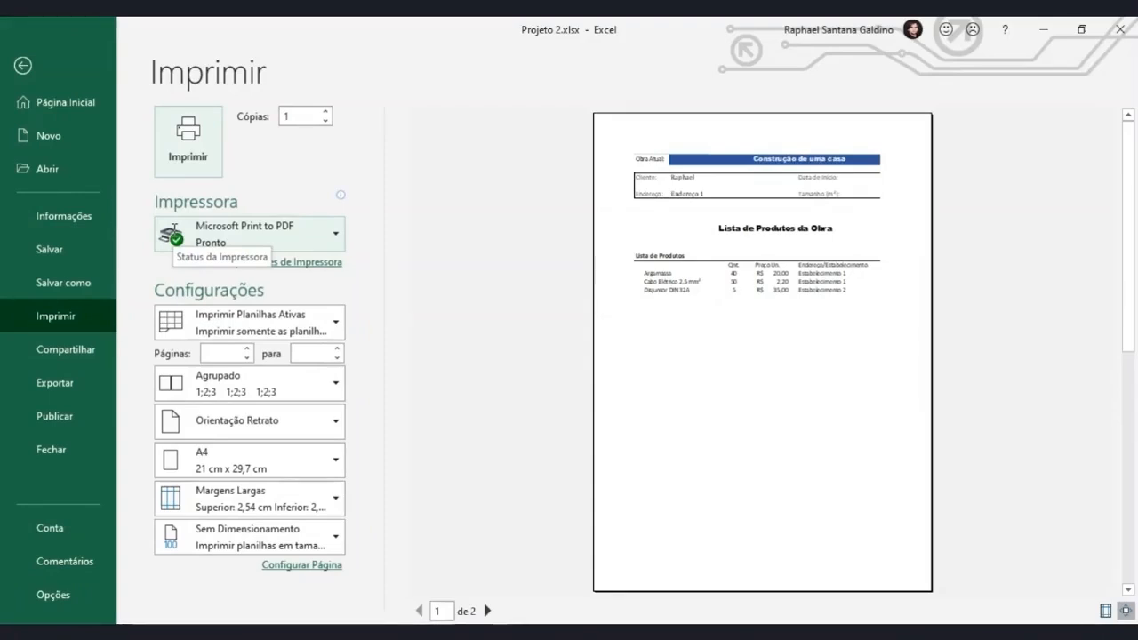
Set the print margins to the Estreita preset and look at the custom margin settings without changing them.
click(236, 498)
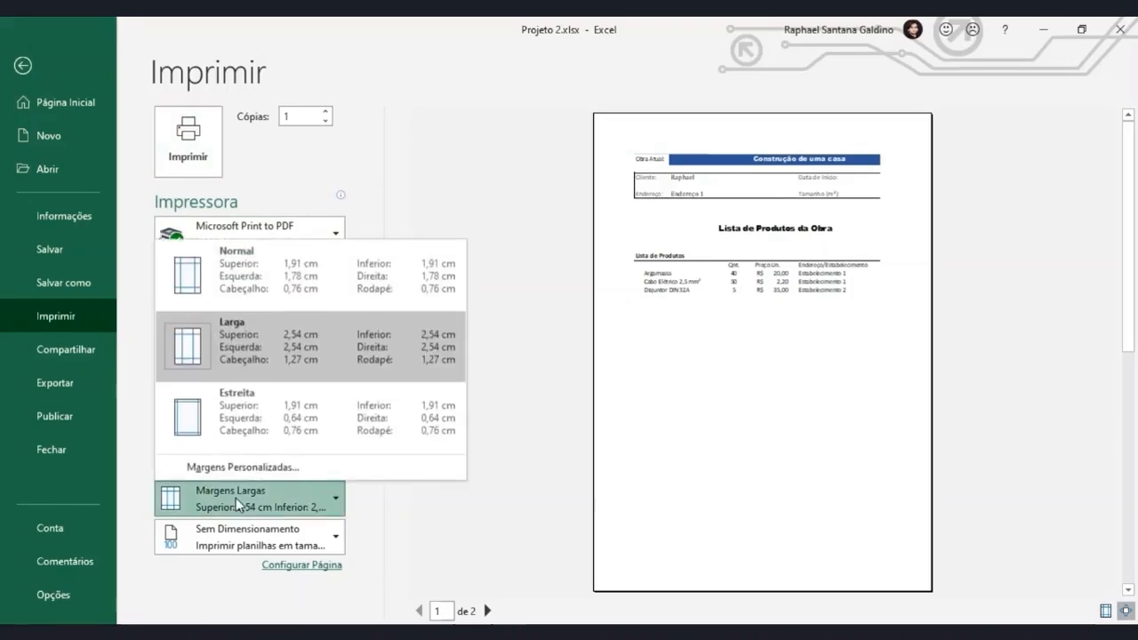
click(241, 435)
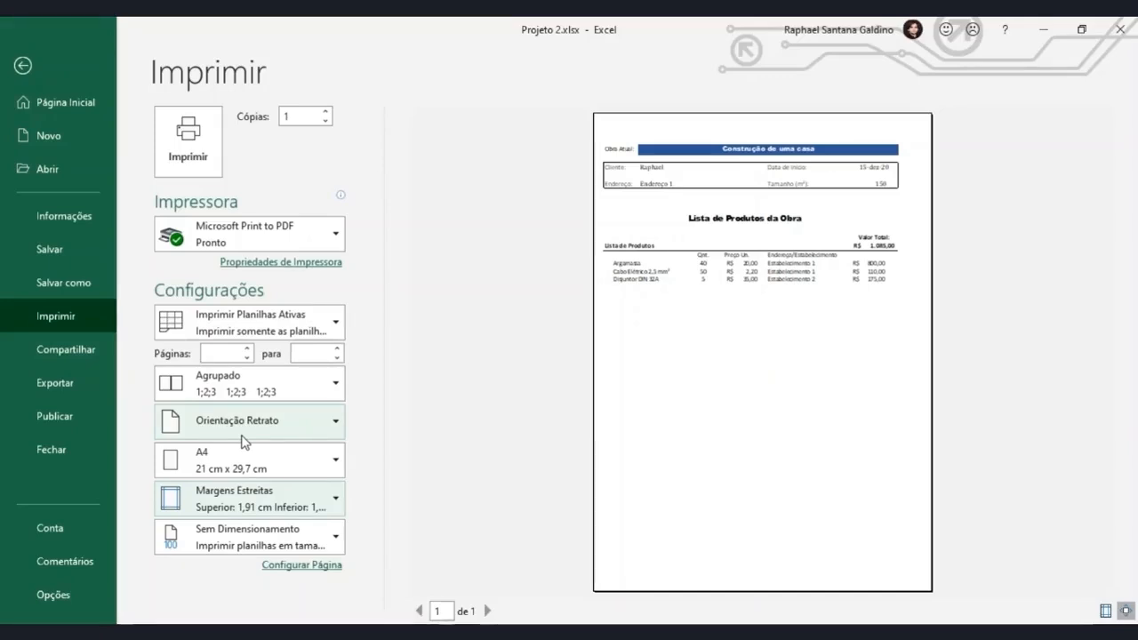
click(243, 499)
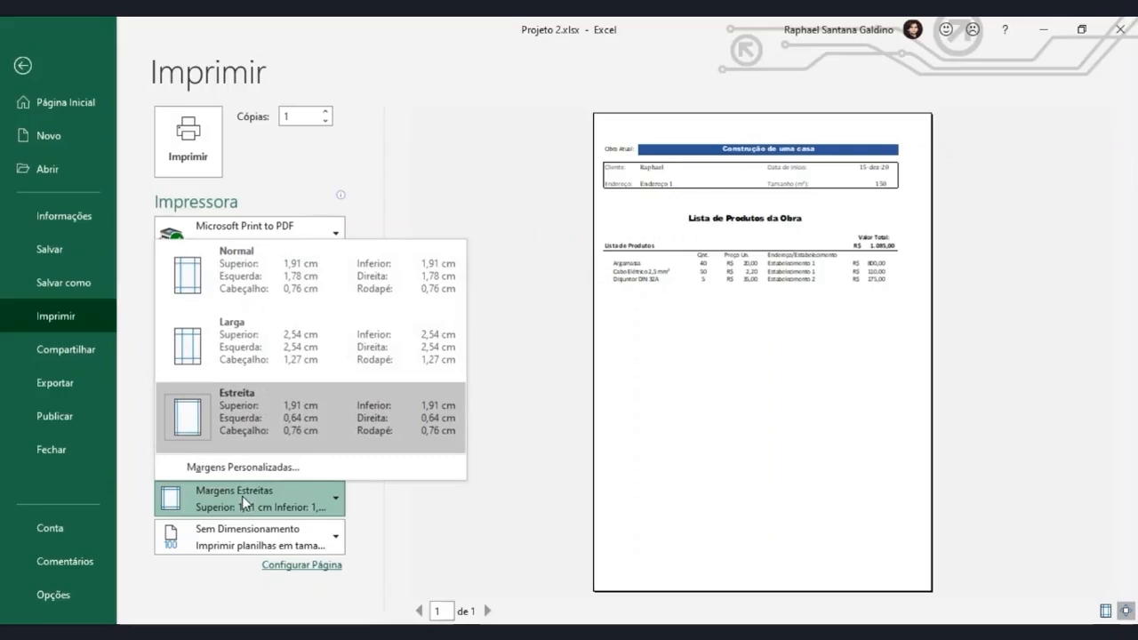
click(241, 470)
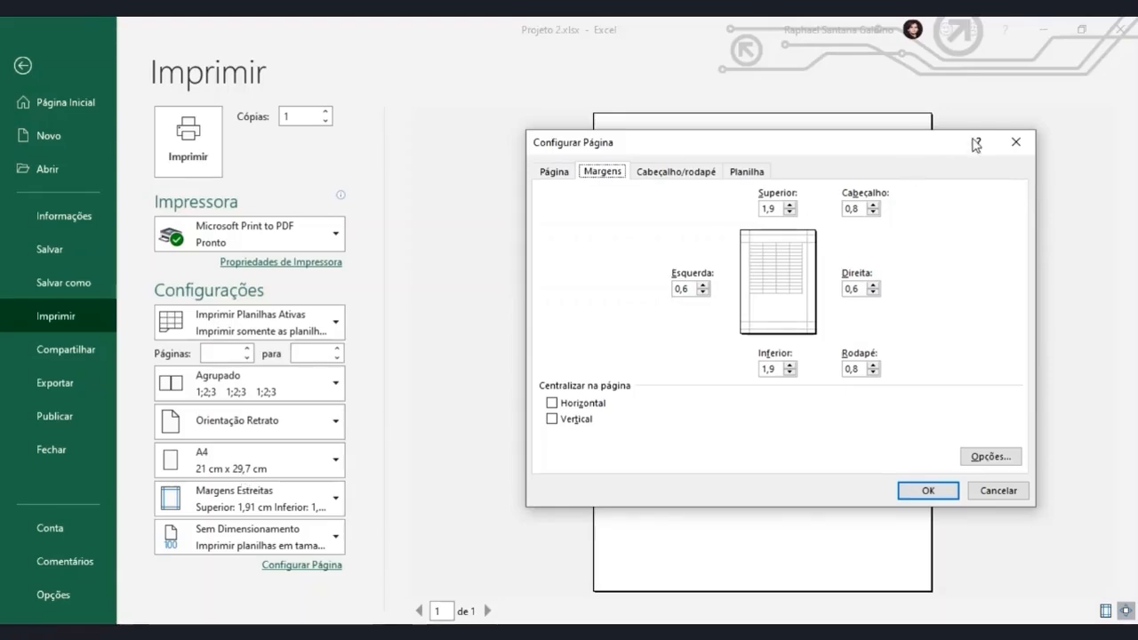
click(1015, 141)
Try custom margins of 3 cm on both sides and 2 cm at the top and bottom, and restore the Estreita preset.
click(325, 496)
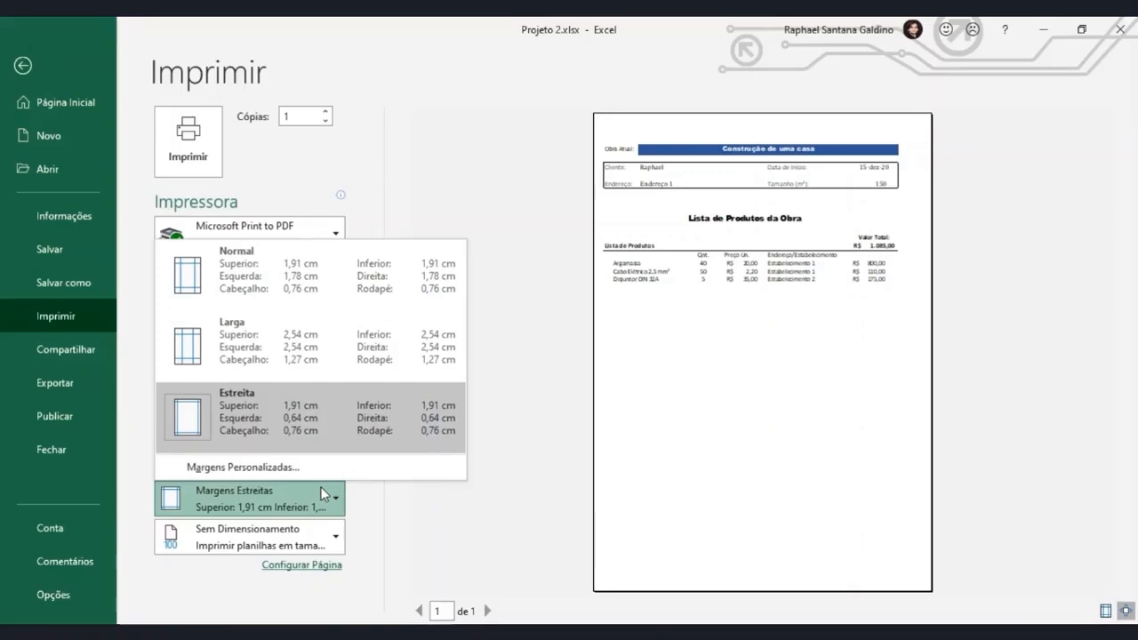
click(317, 469)
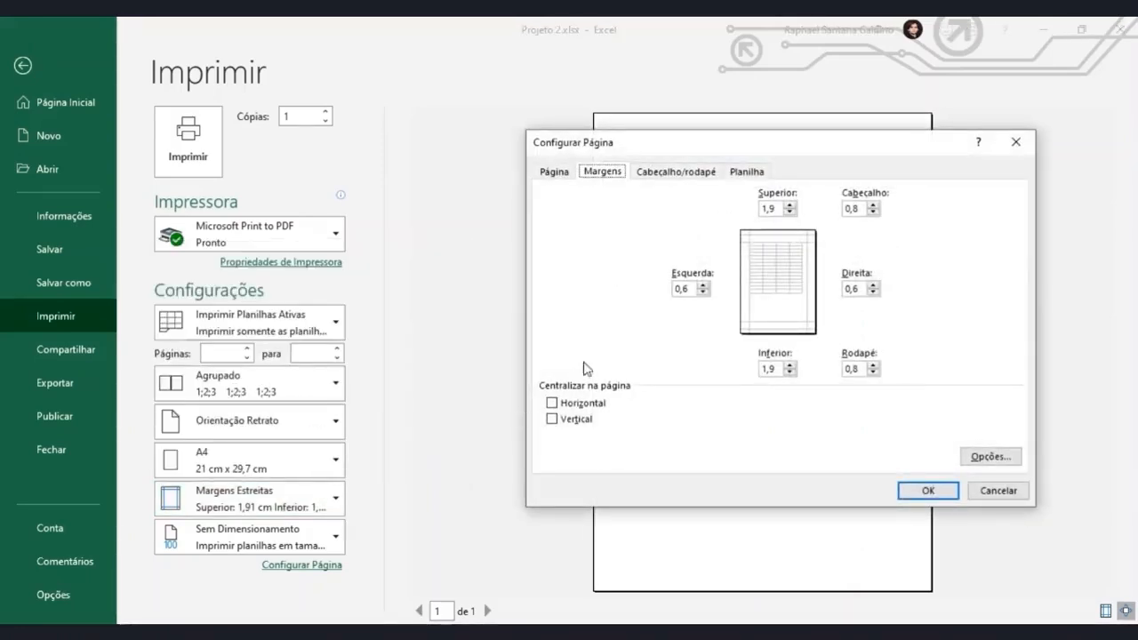
drag(696, 289, 620, 288)
text(3)
key(Tab)
text(3)
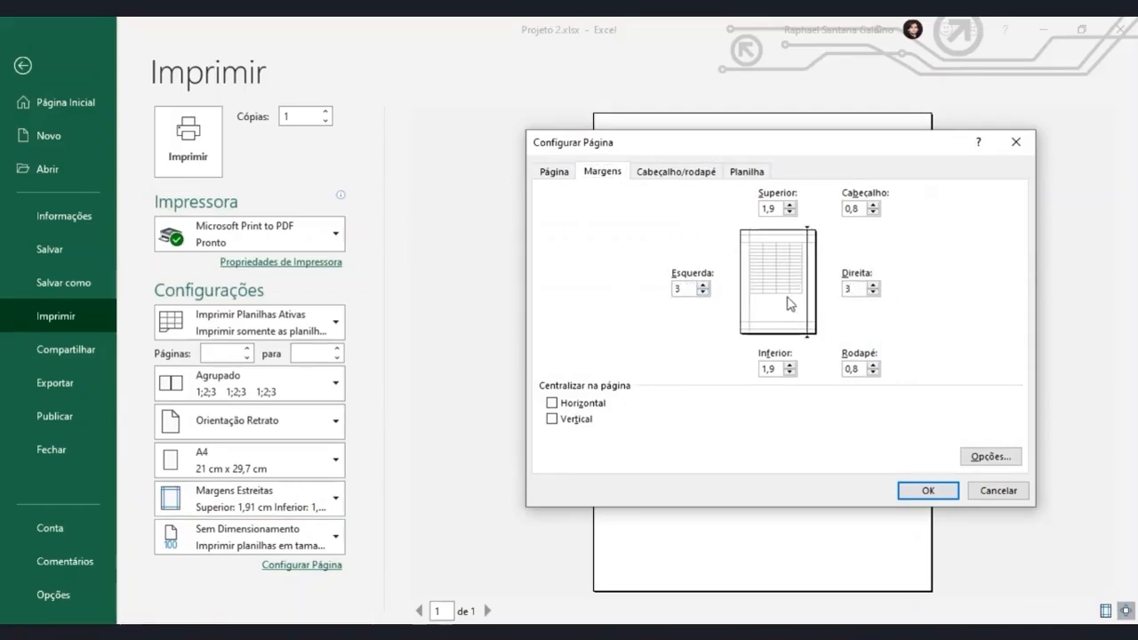
drag(762, 209, 775, 211)
text(2)
drag(763, 368, 775, 370)
text(2)
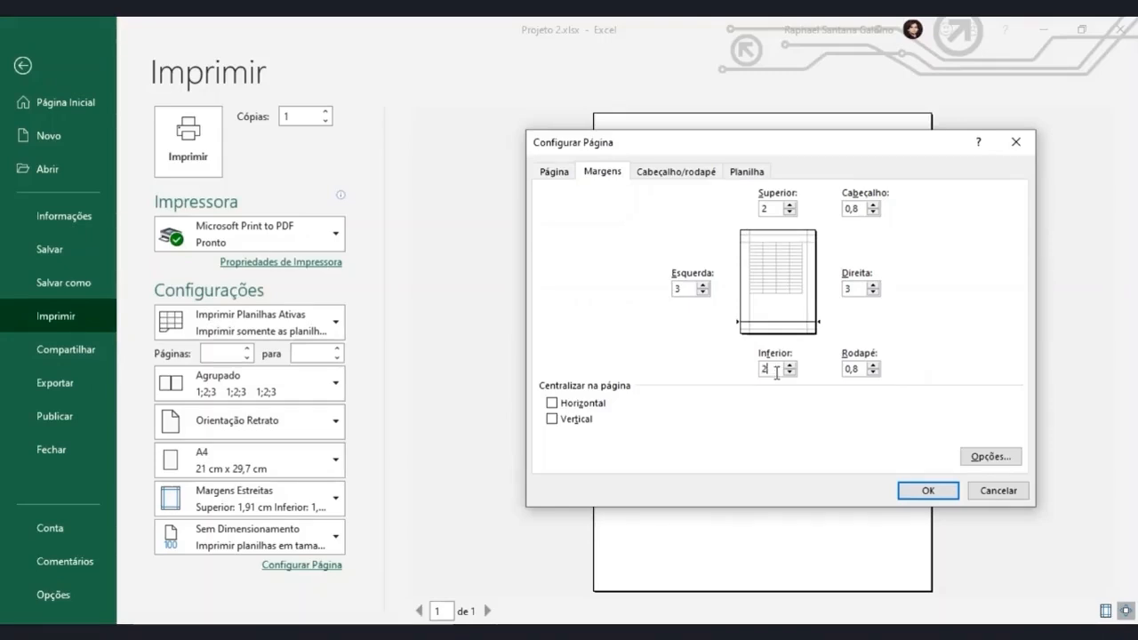
click(932, 490)
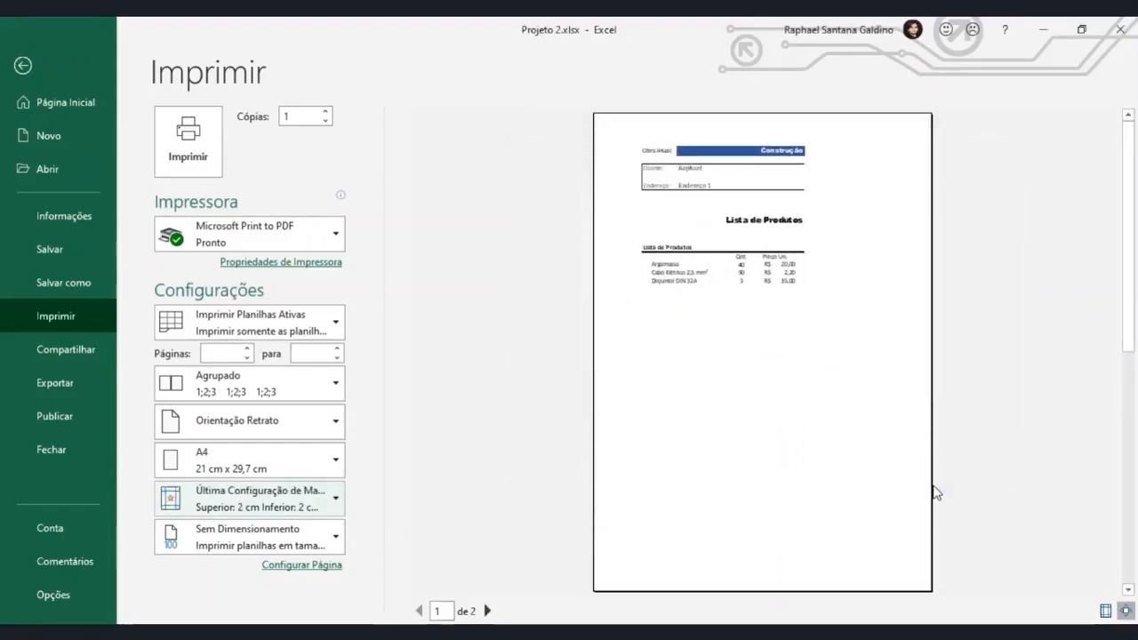
click(317, 496)
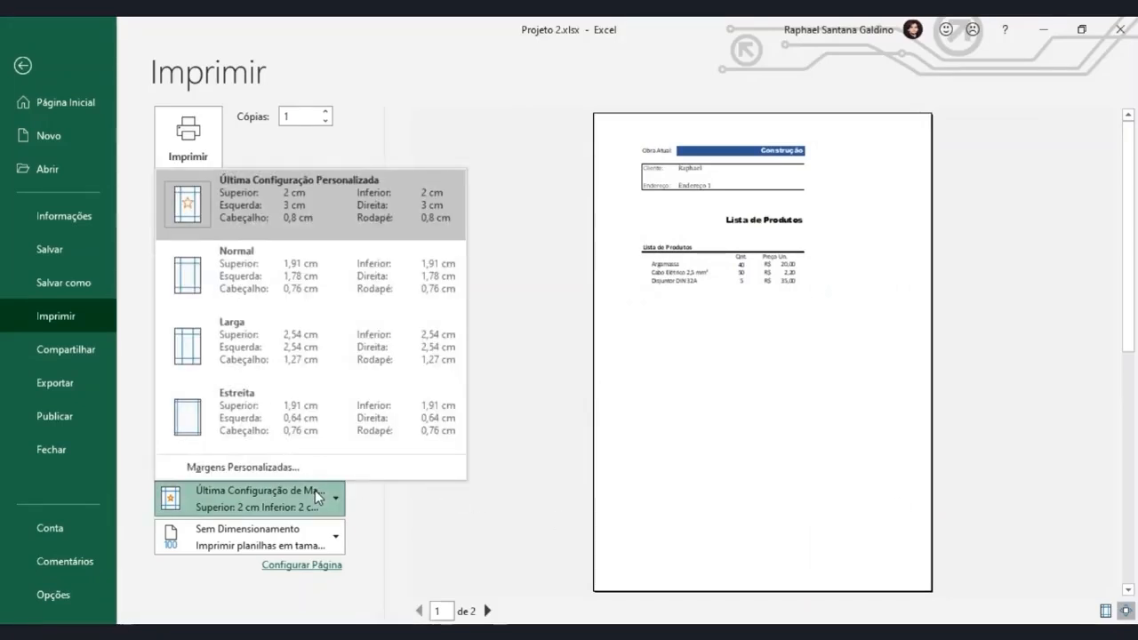
click(258, 430)
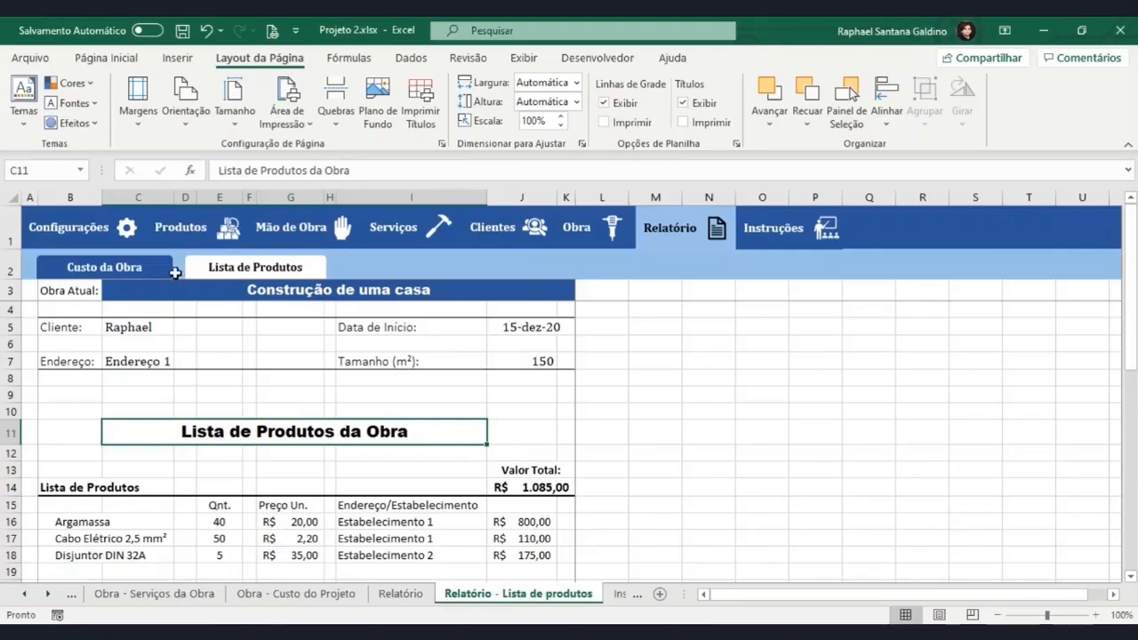
click(185, 129)
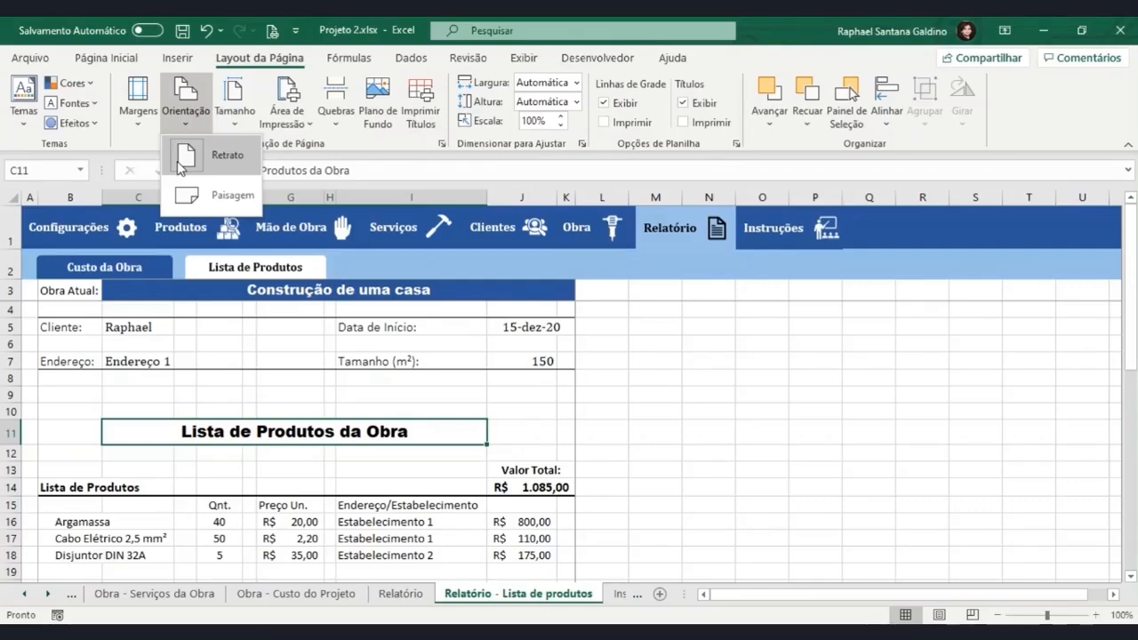
click(239, 407)
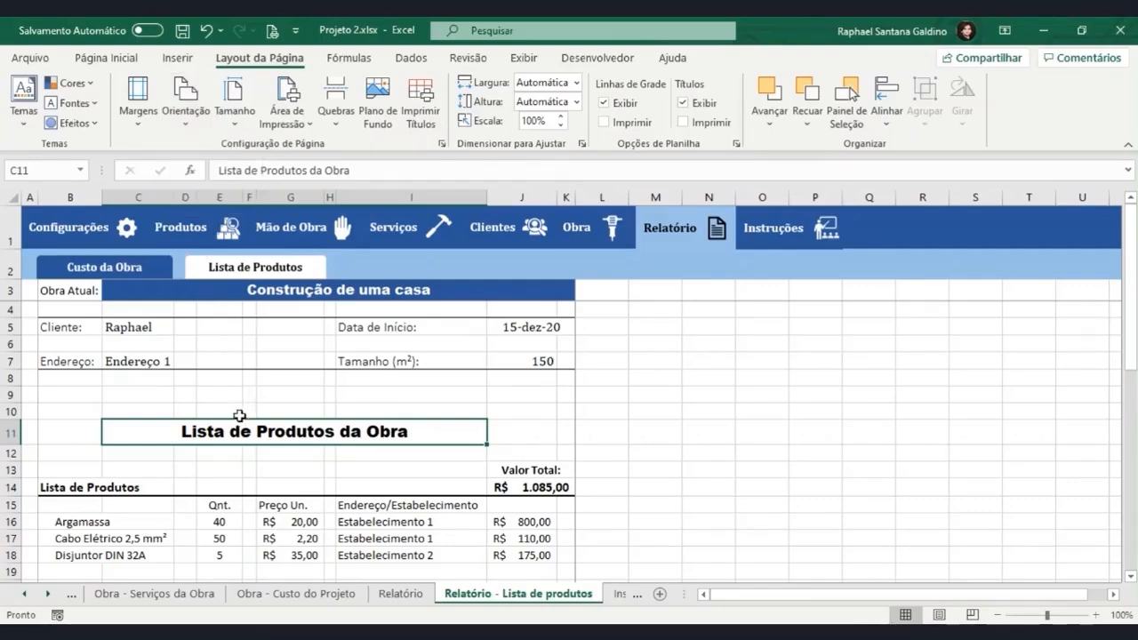
scroll(239, 415, down, 2)
Switch to the Custo da Obra report, open its print preview, and set the page orientation to Orientação Paisagem.
click(142, 271)
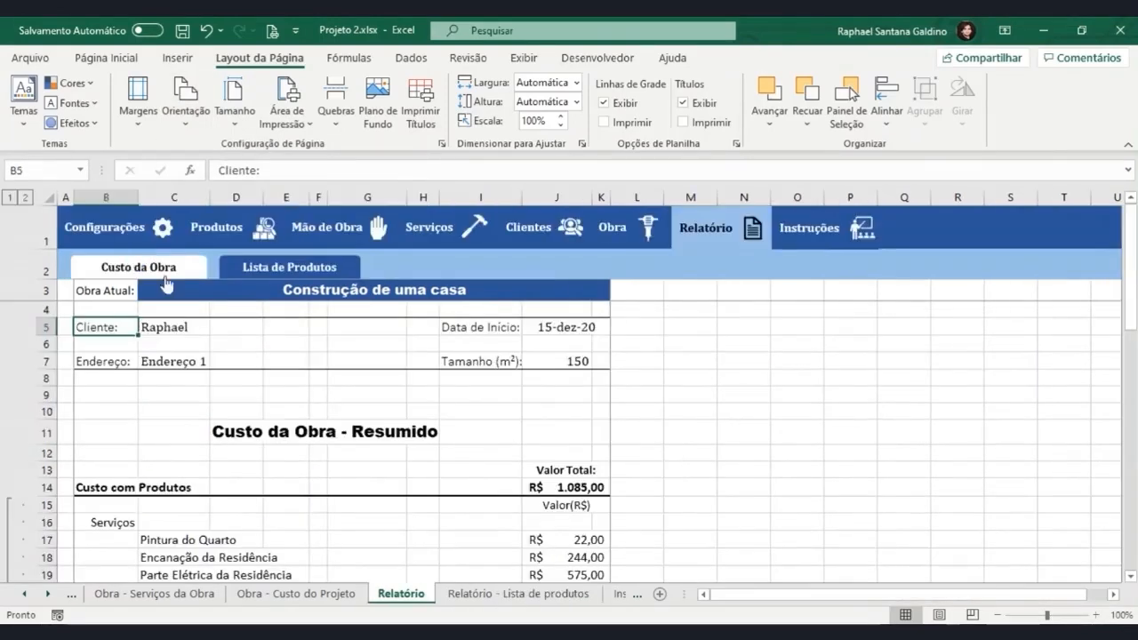
scroll(443, 377, down, 5)
scroll(442, 377, down, 6)
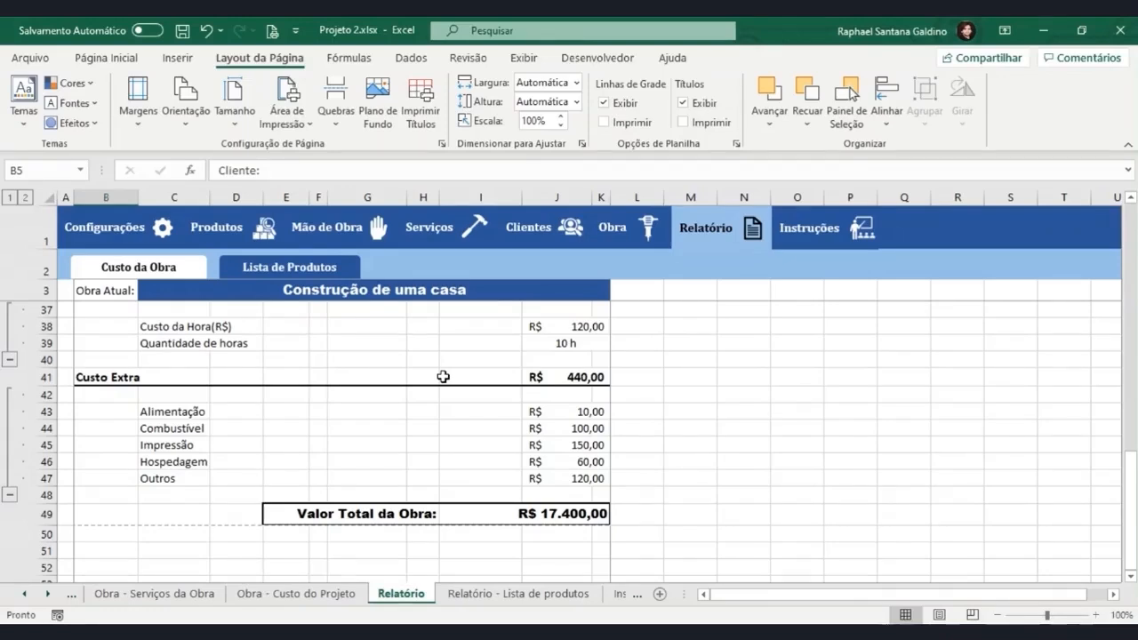
key(ctrl+p)
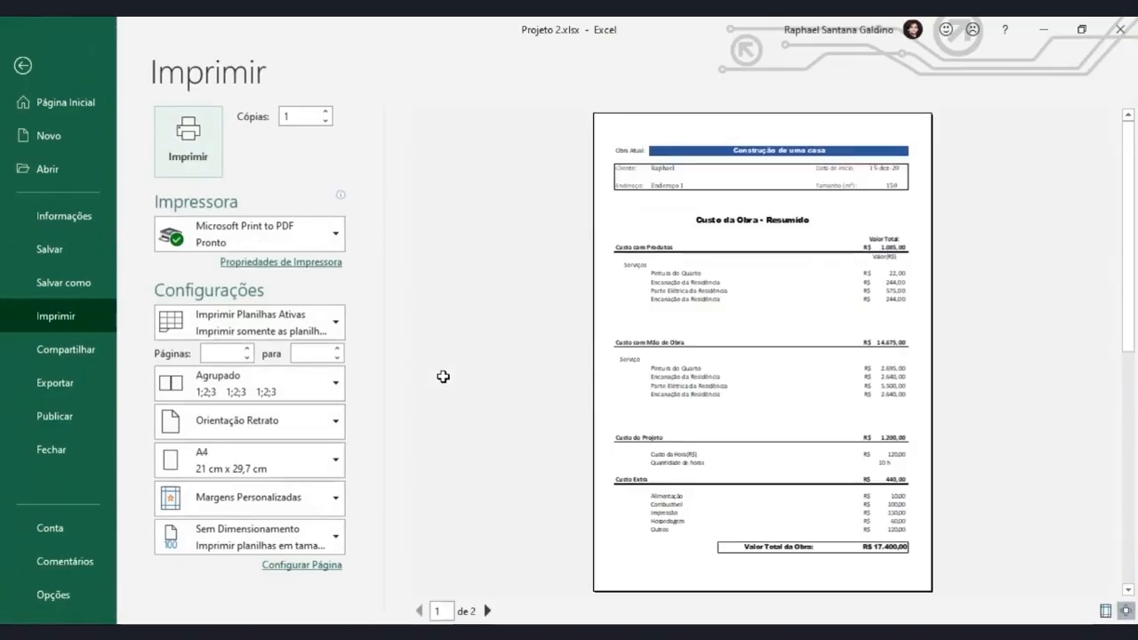
click(332, 421)
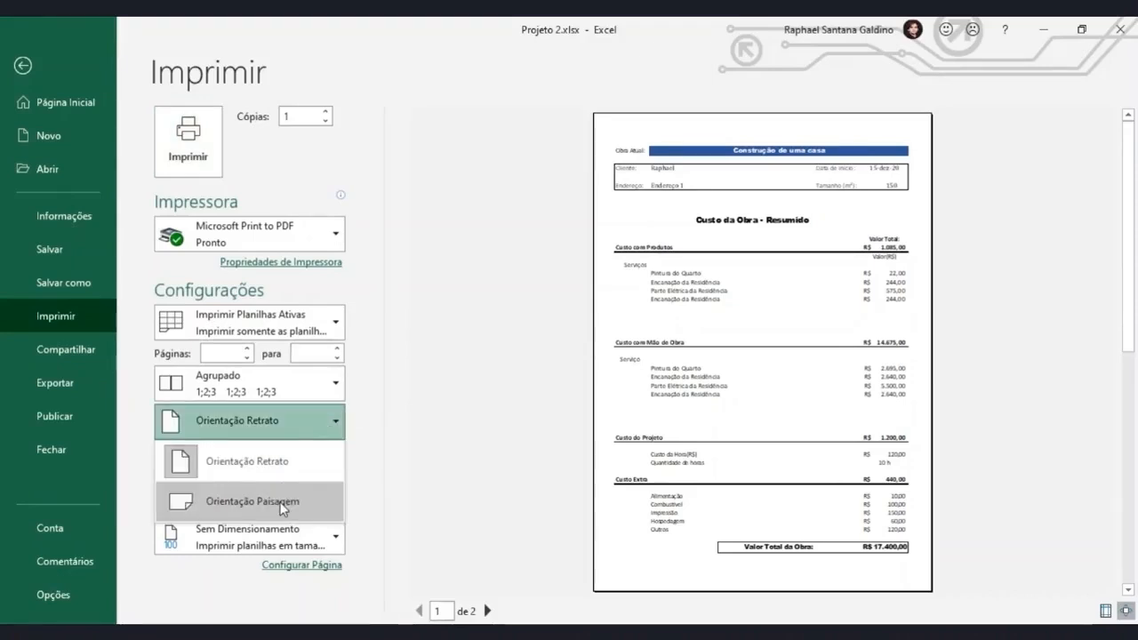
click(281, 498)
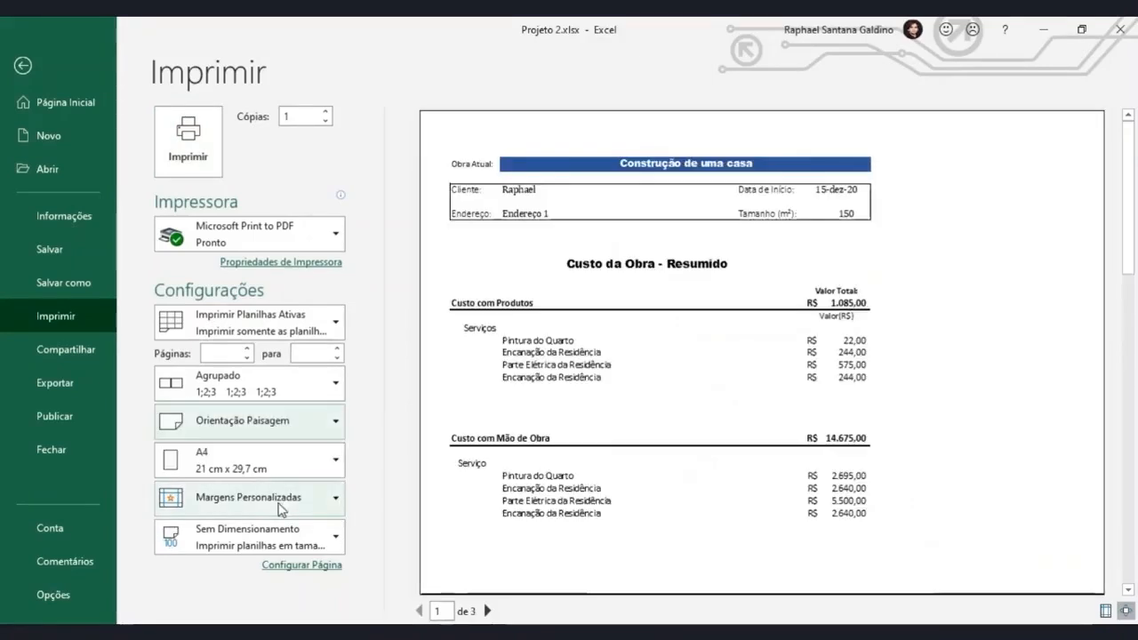
Look through the landscape preview pages of the Custo da Obra report and set the page orientation to Orientação Retrato.
click(487, 611)
click(419, 611)
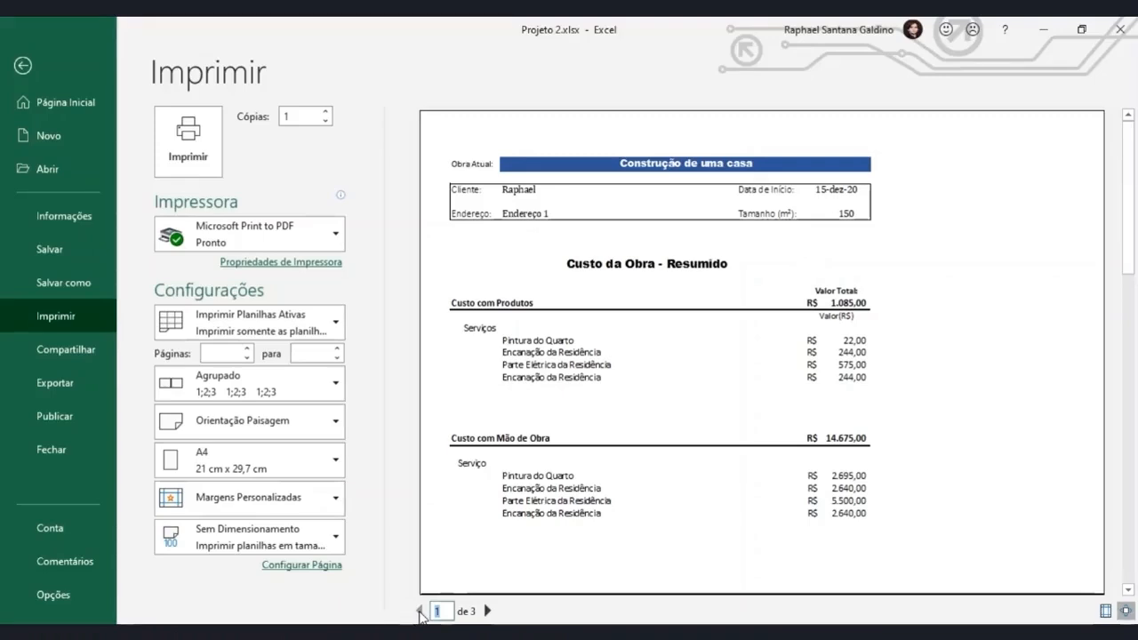
click(266, 422)
click(266, 460)
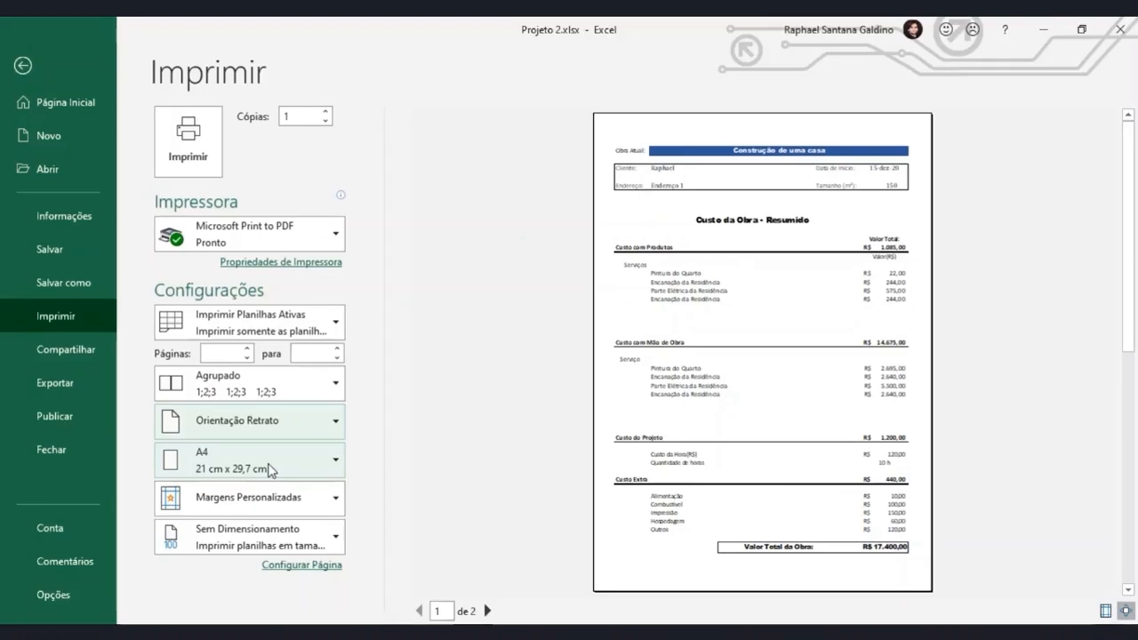
Look at the available paper sizes without changing A4, and return to the worksheet.
click(220, 455)
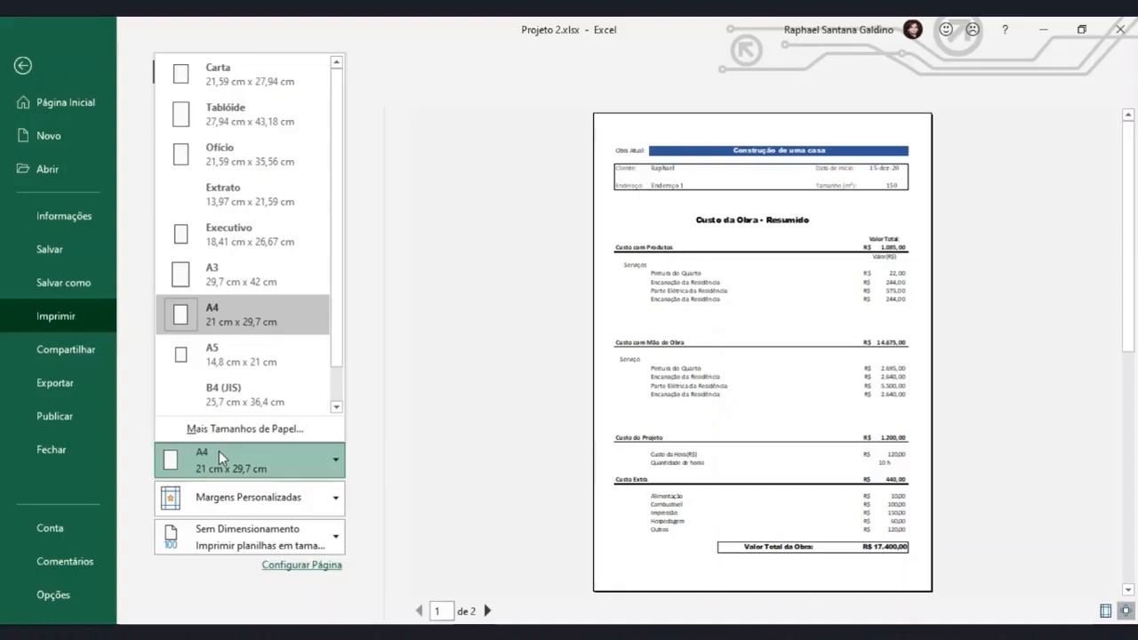
click(219, 451)
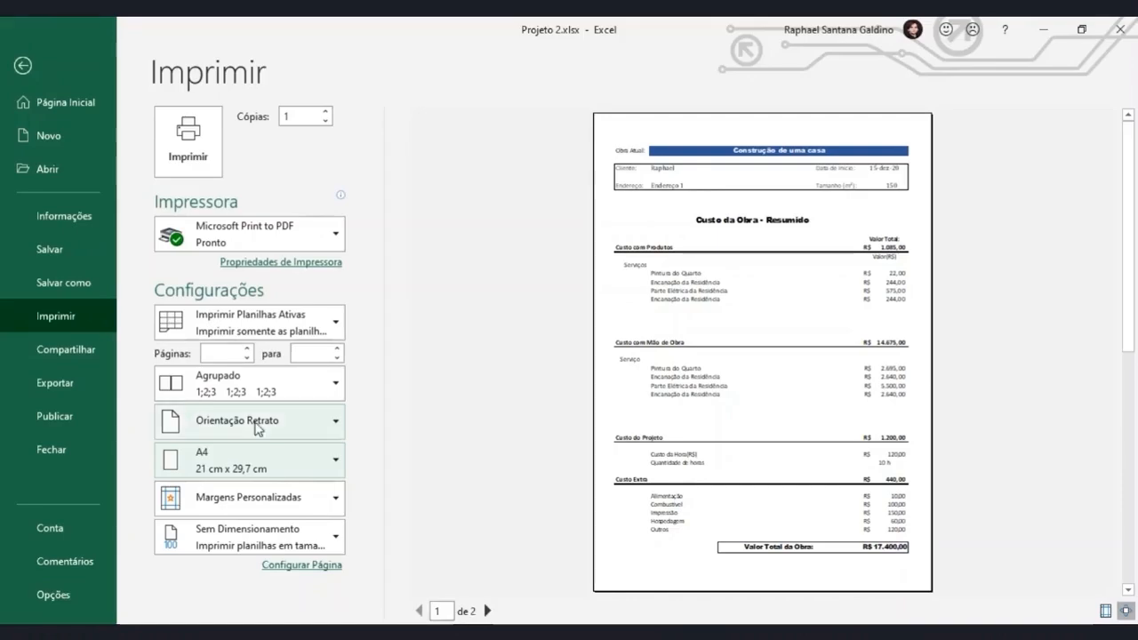
click(40, 58)
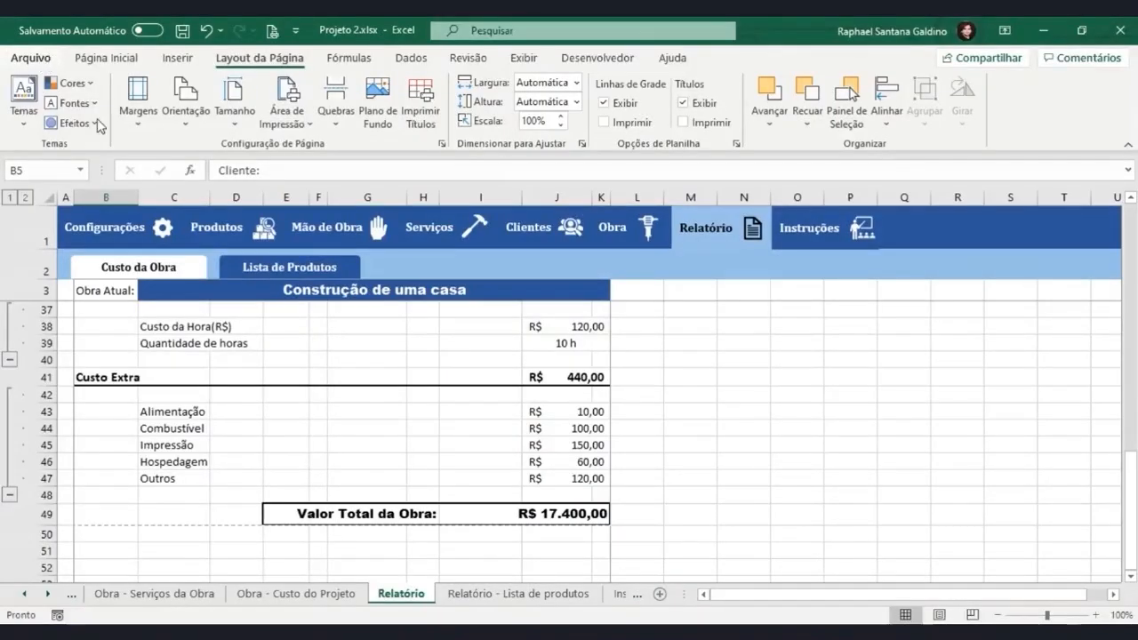
Insert a page break at cell L23, between the Custo com Produtos and Custo com Mão de Obra sections.
scroll(274, 377, up, 5)
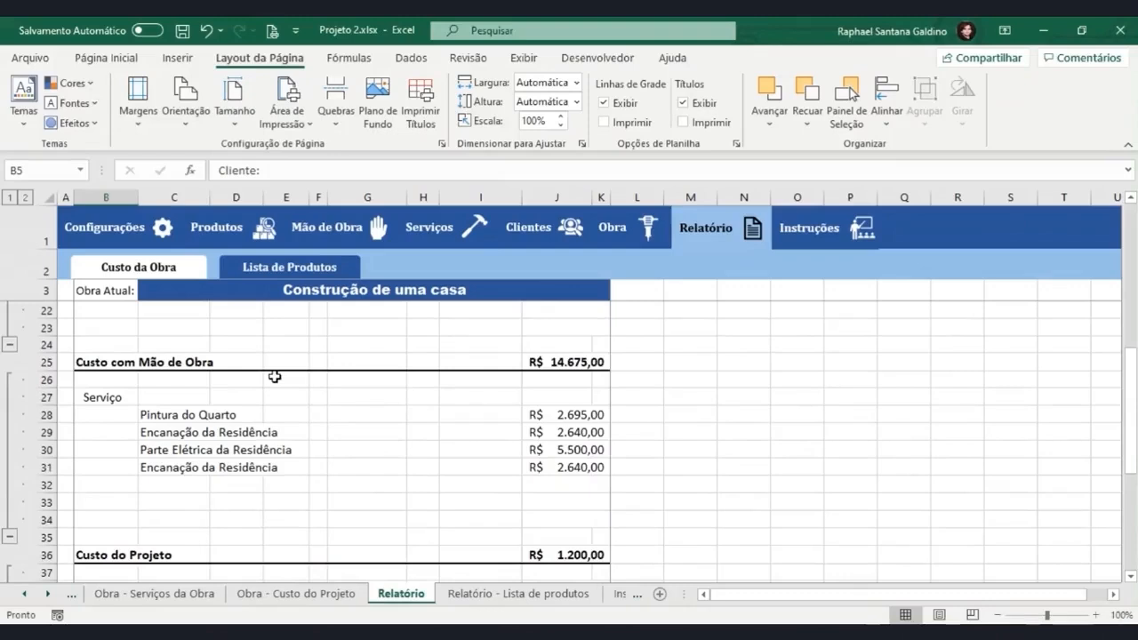
scroll(275, 377, up, 4)
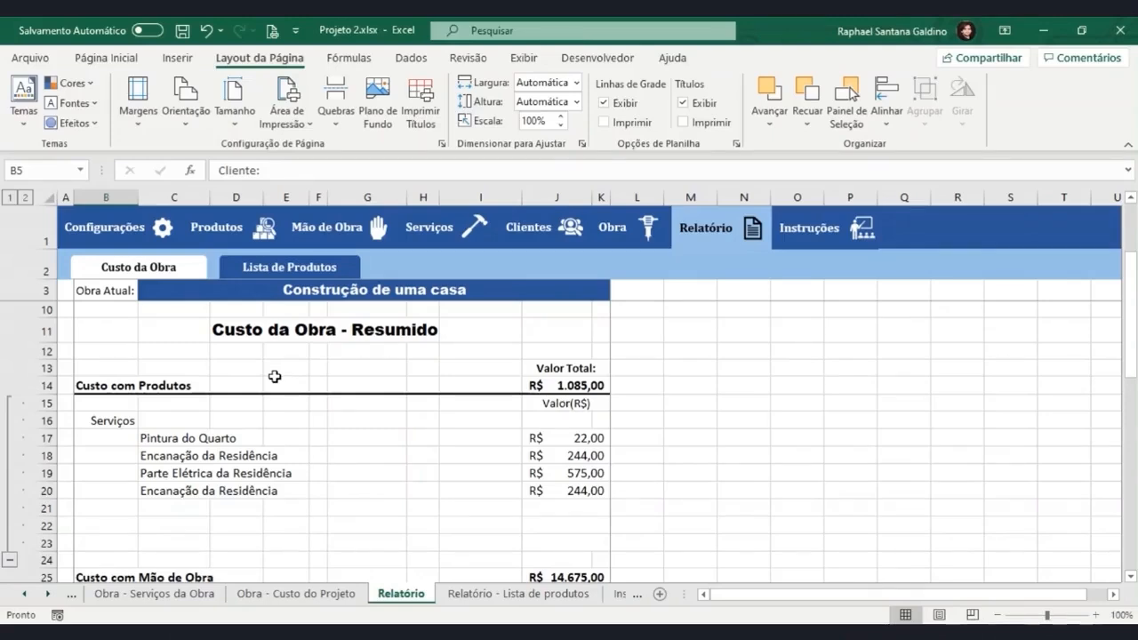
scroll(110, 438, down, 2)
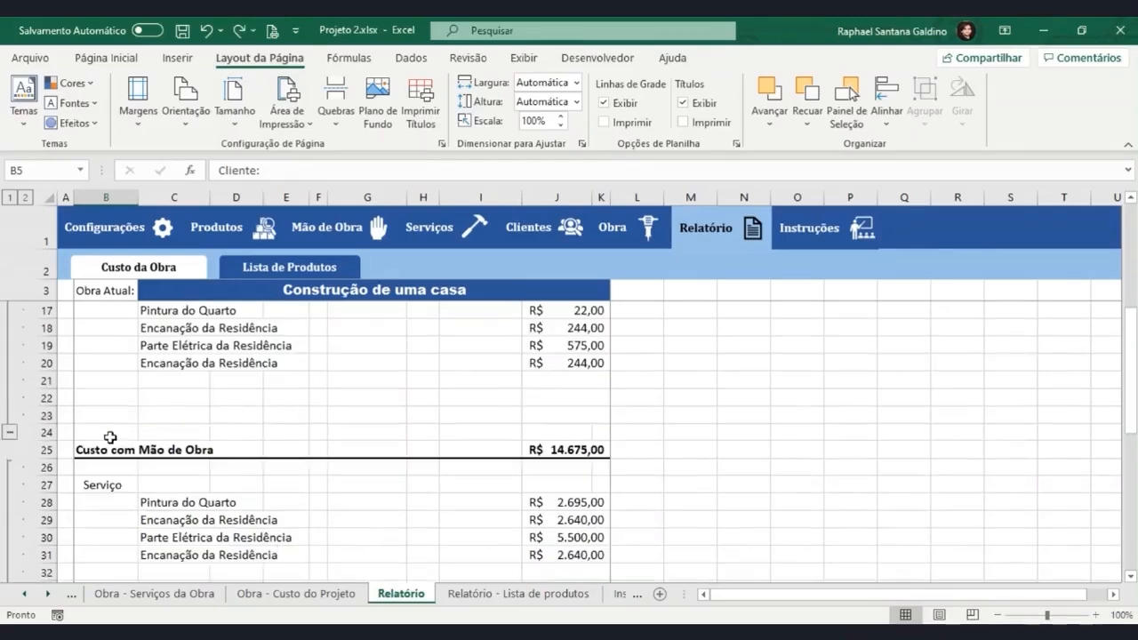
click(41, 382)
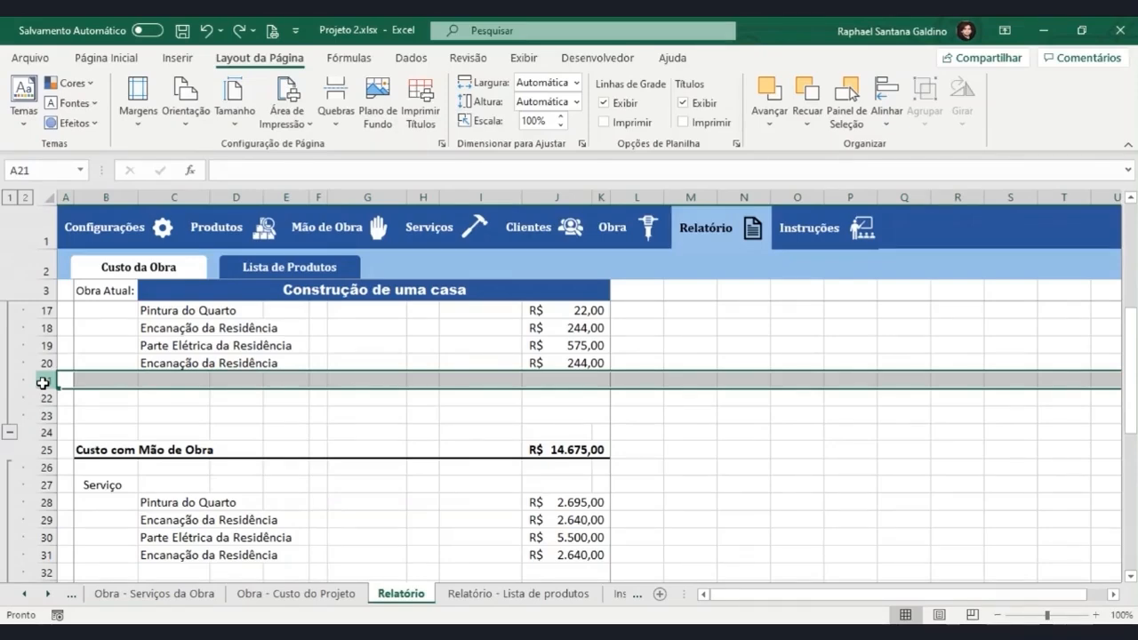
click(502, 415)
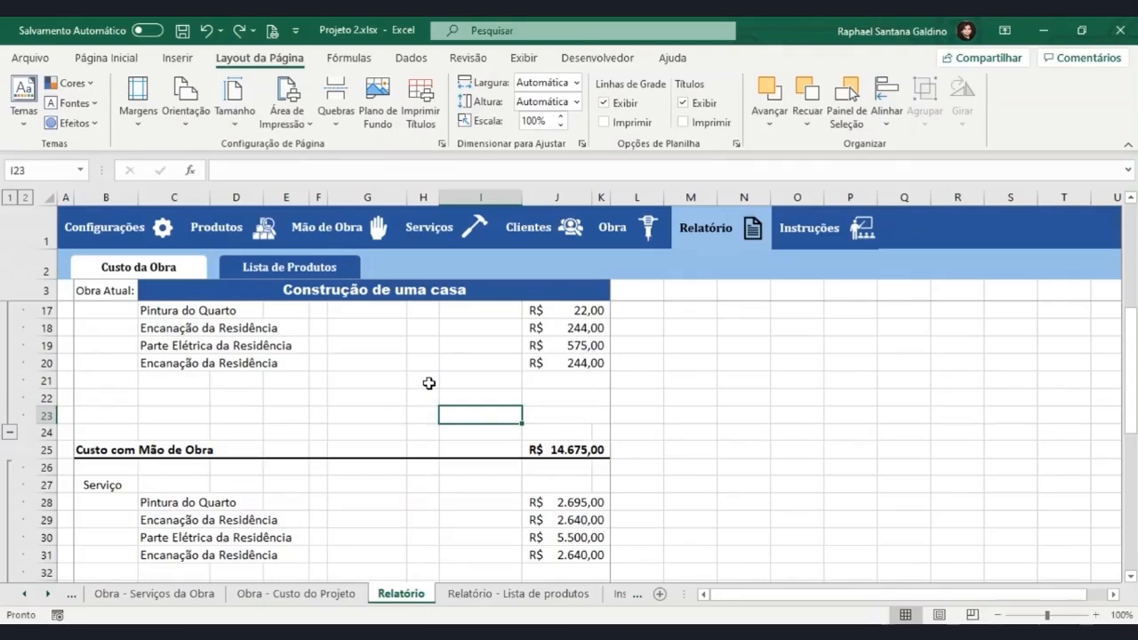
scroll(429, 383, up, 2)
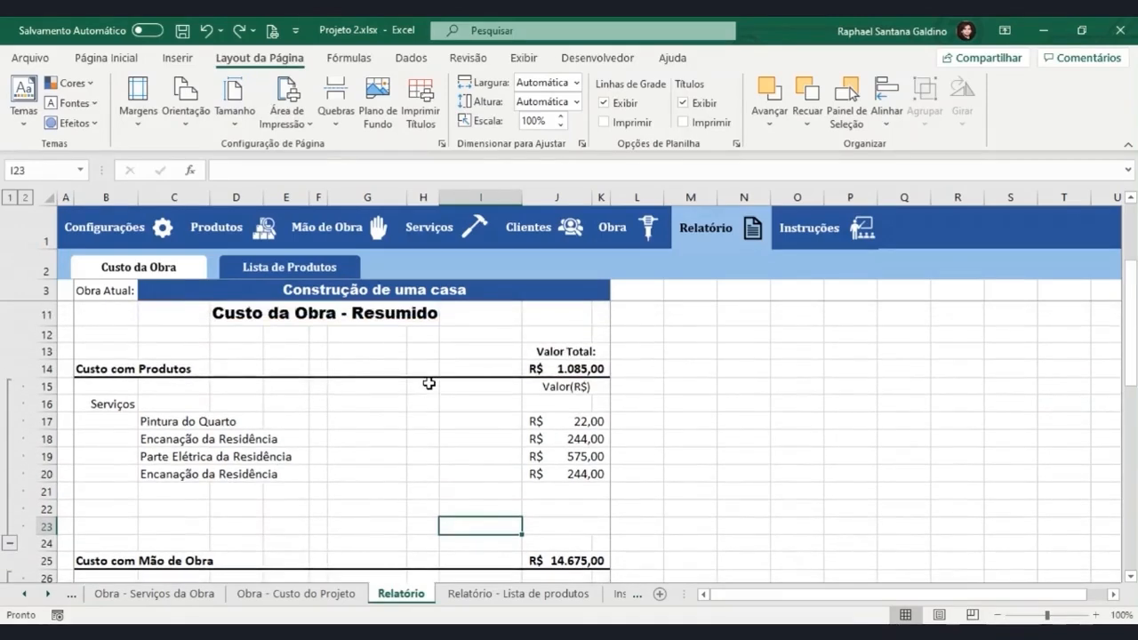
scroll(428, 382, down, 1)
scroll(429, 382, down, 1)
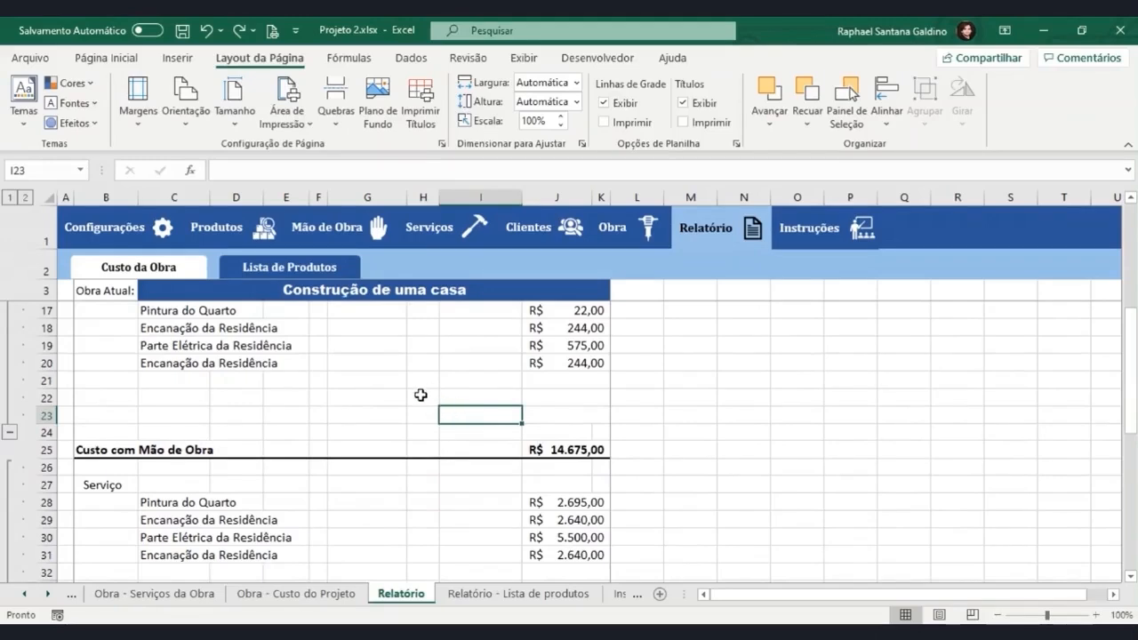
scroll(420, 395, up, 1)
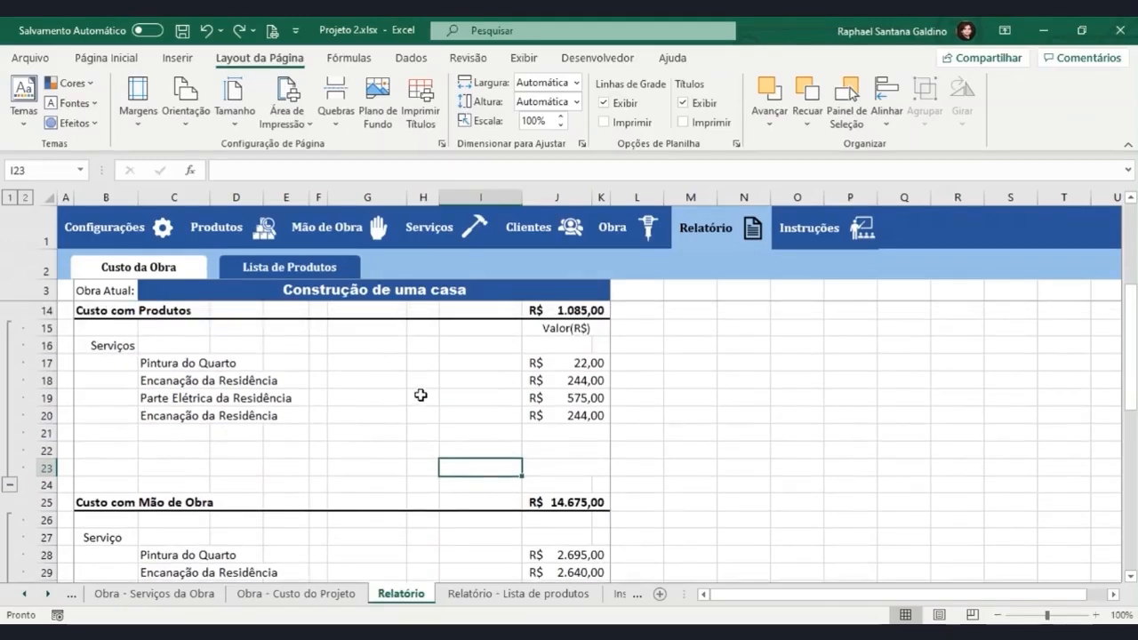
click(627, 470)
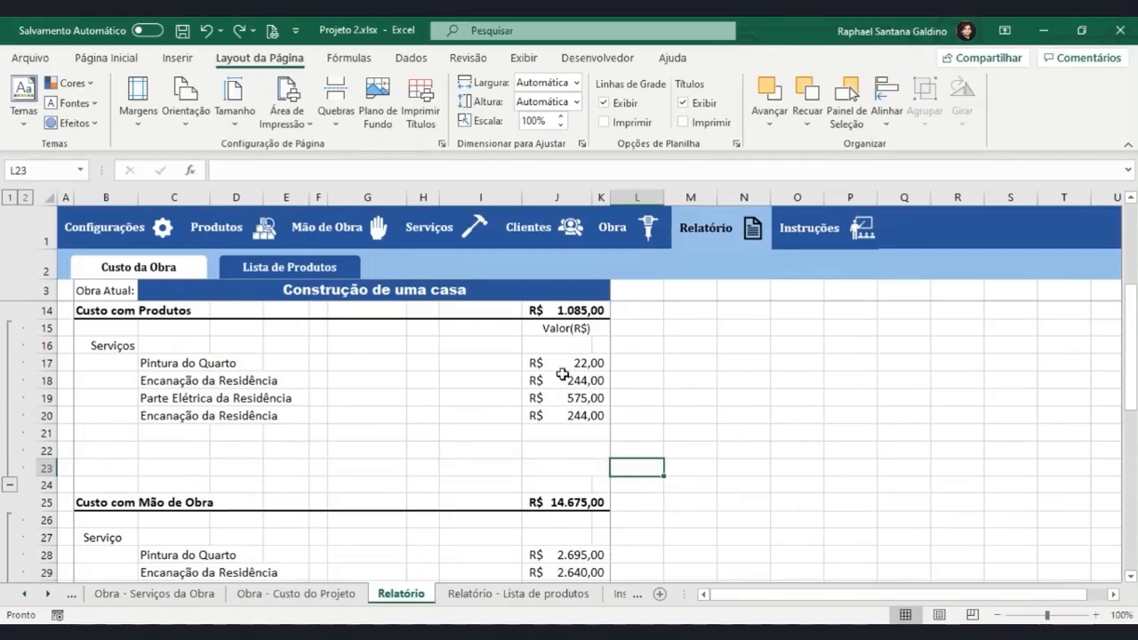
click(339, 131)
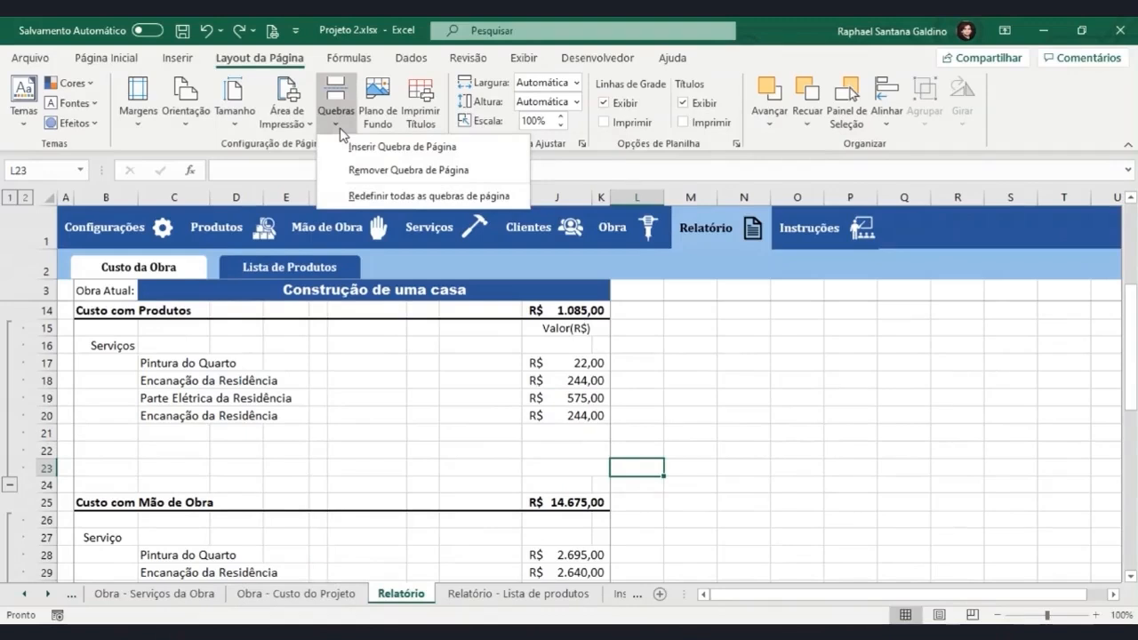
click(361, 147)
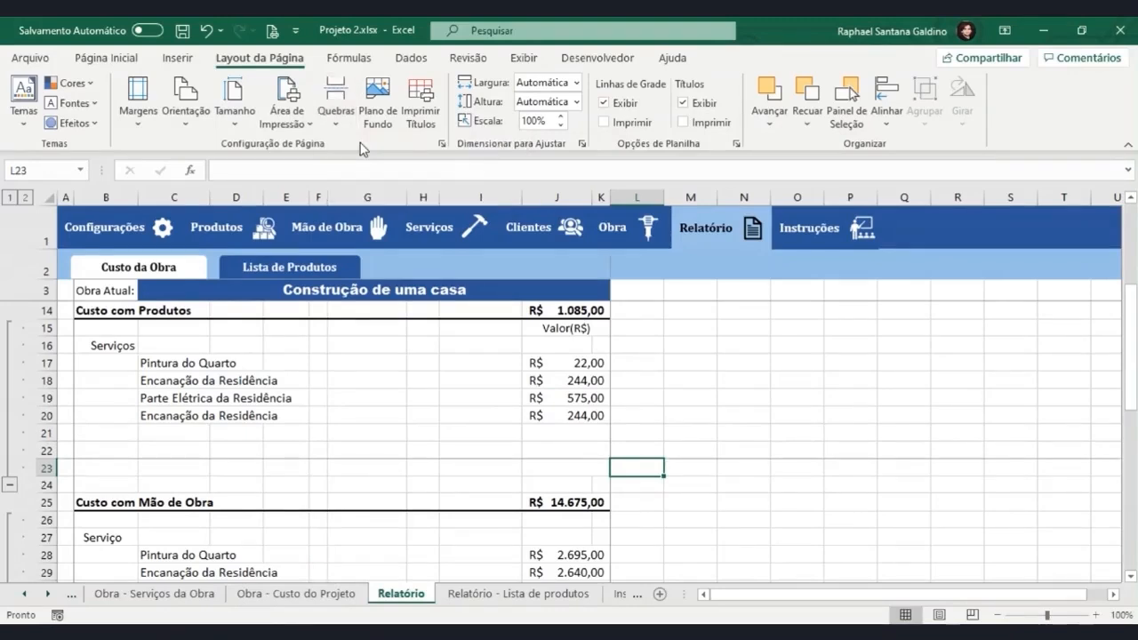
Check in the print preview how the report splits across its pages, and return to the worksheet.
key(ctrl+p)
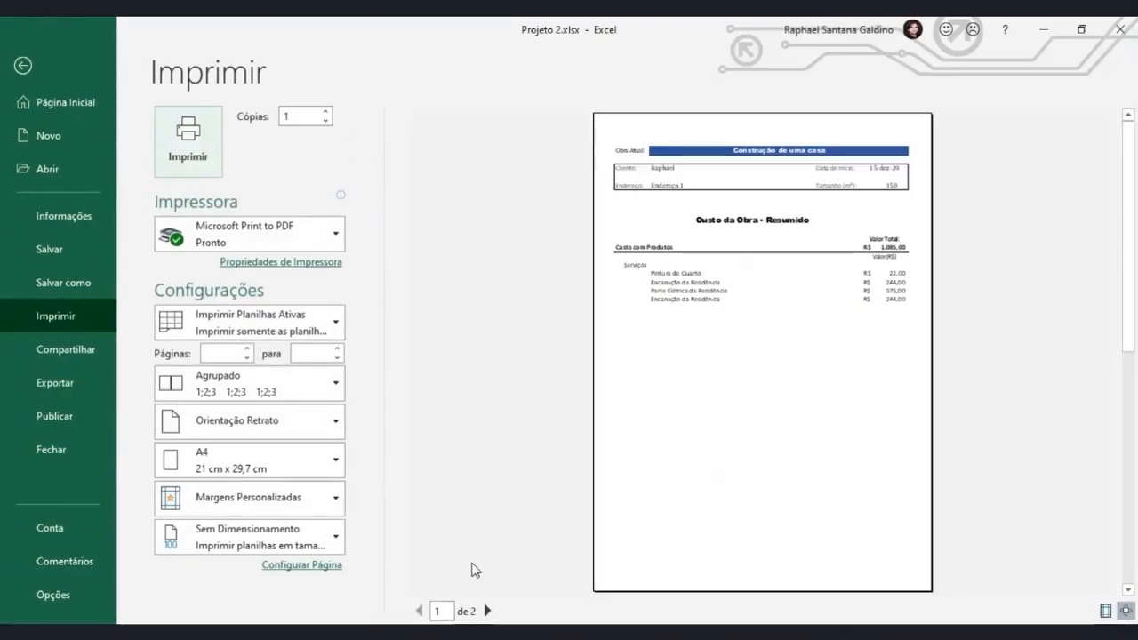
click(487, 611)
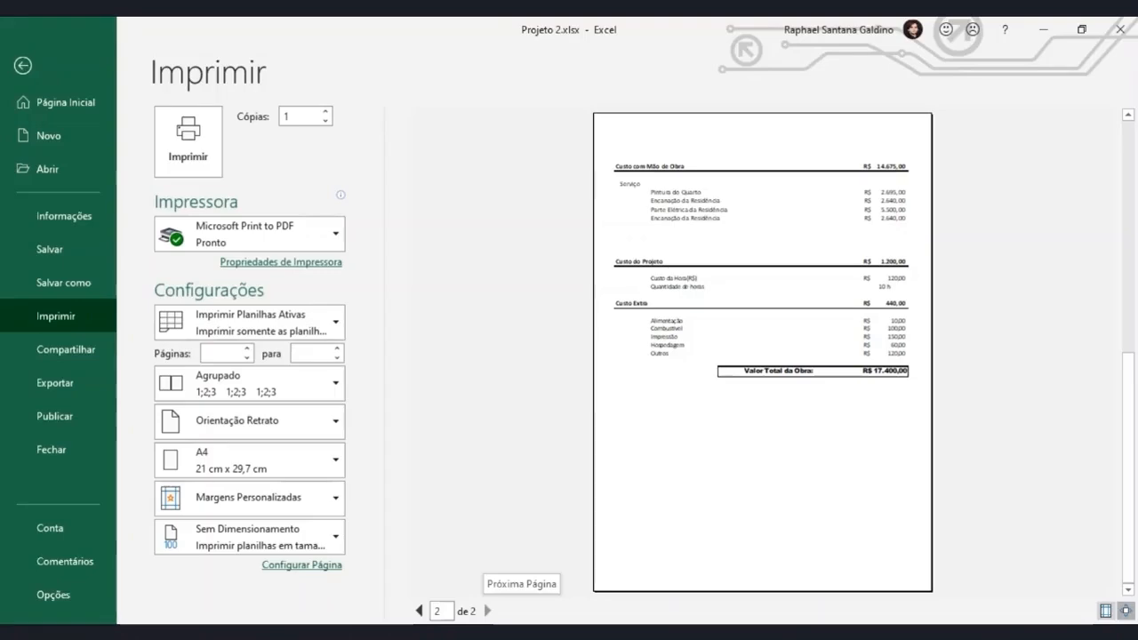
click(22, 67)
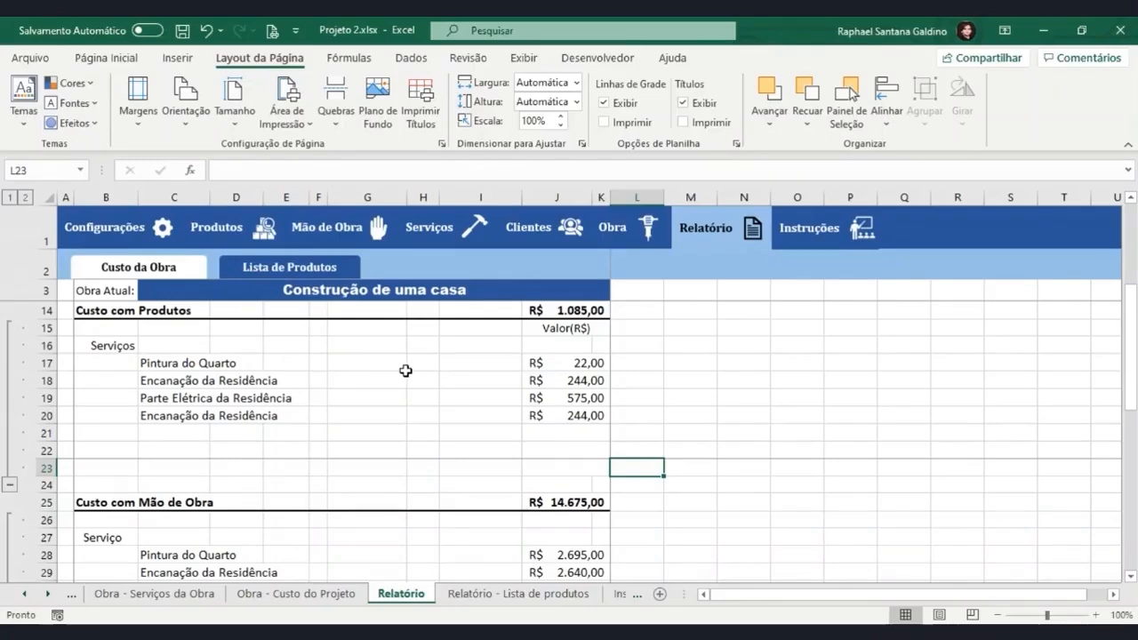
Insert a page break at cell L35, just above the Custo do Projeto section.
scroll(406, 371, down, 4)
click(627, 462)
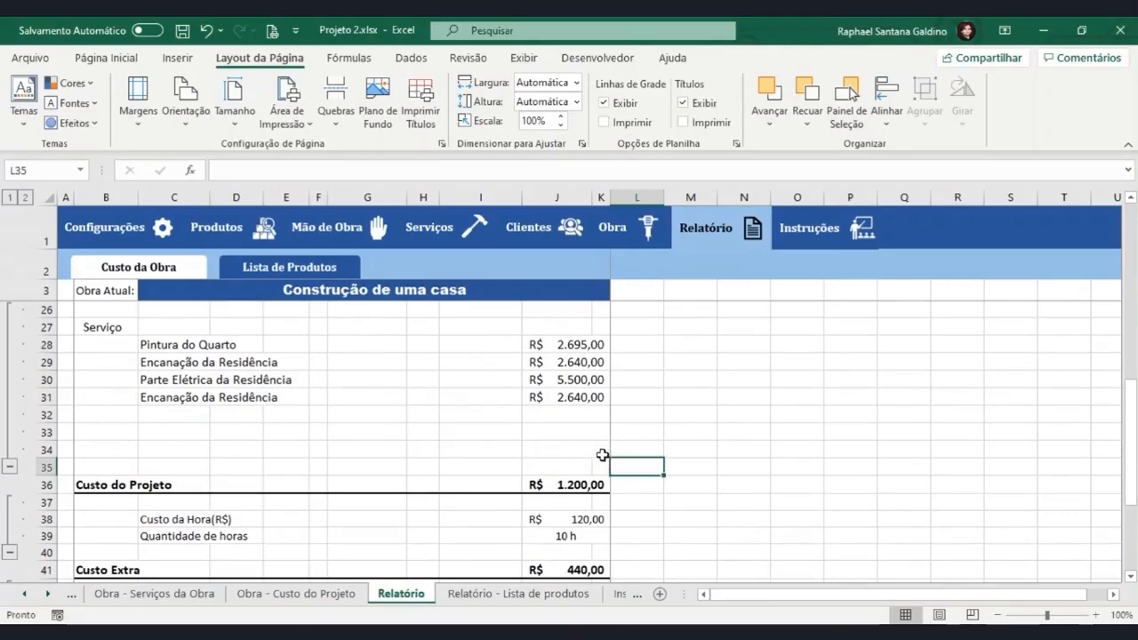
click(342, 129)
click(352, 146)
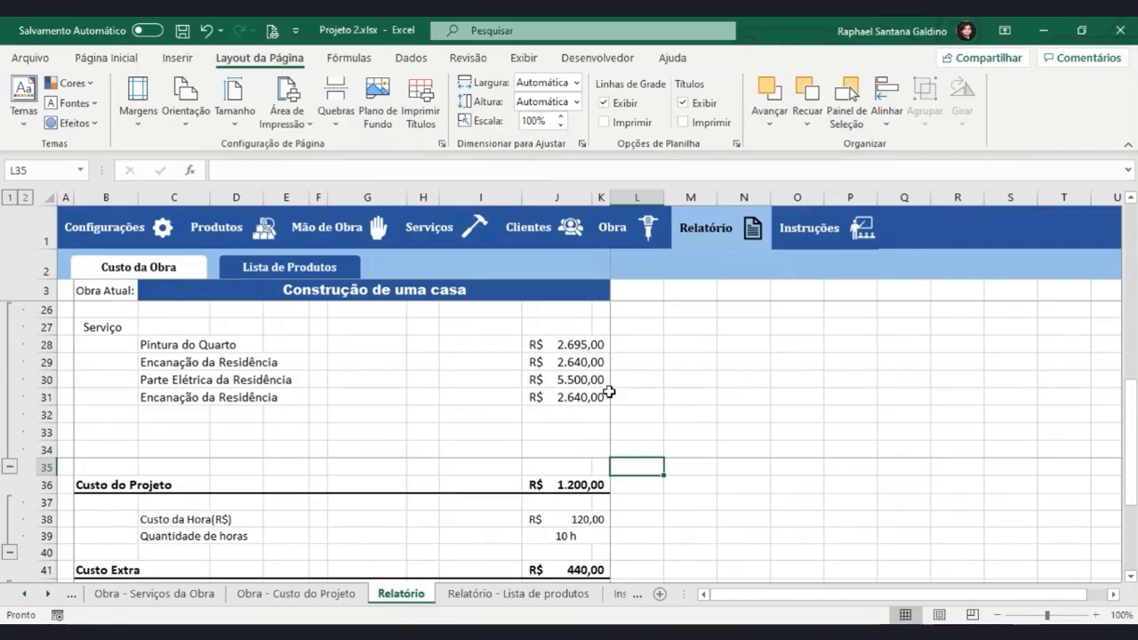
Insert a page break at cell L41, just above the Custo Extra section.
scroll(609, 392, down, 3)
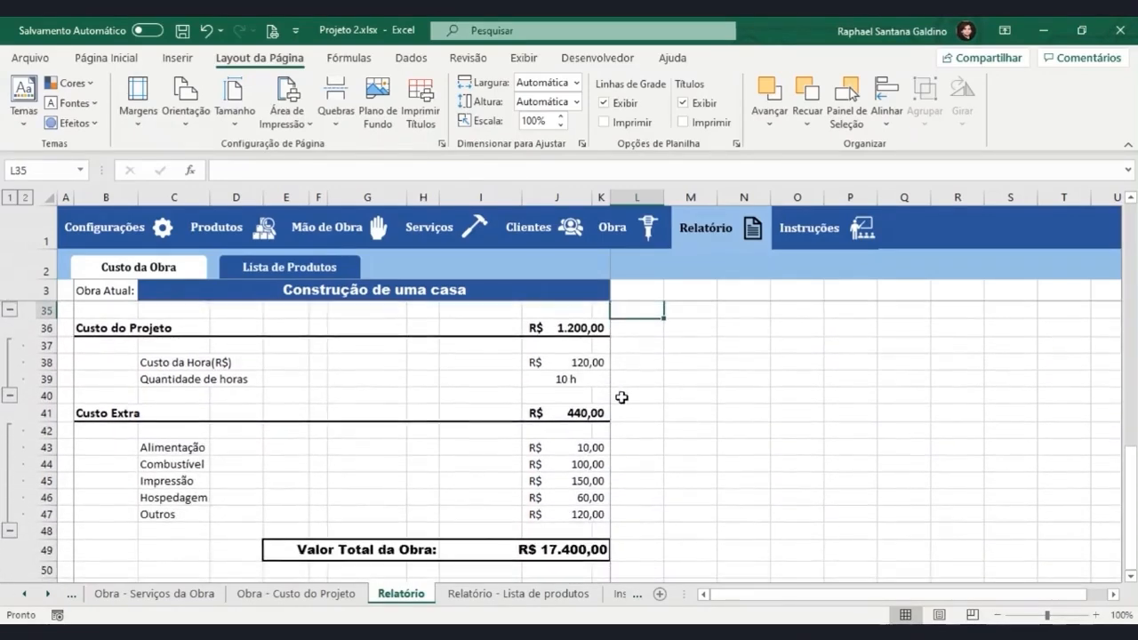
click(624, 410)
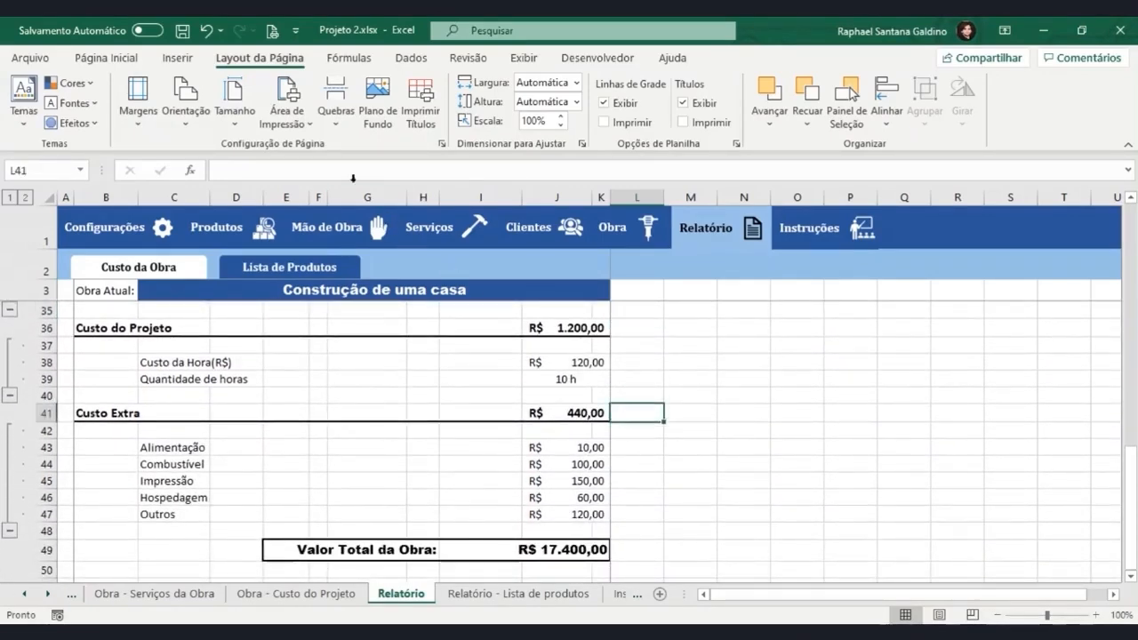
click(336, 118)
click(356, 145)
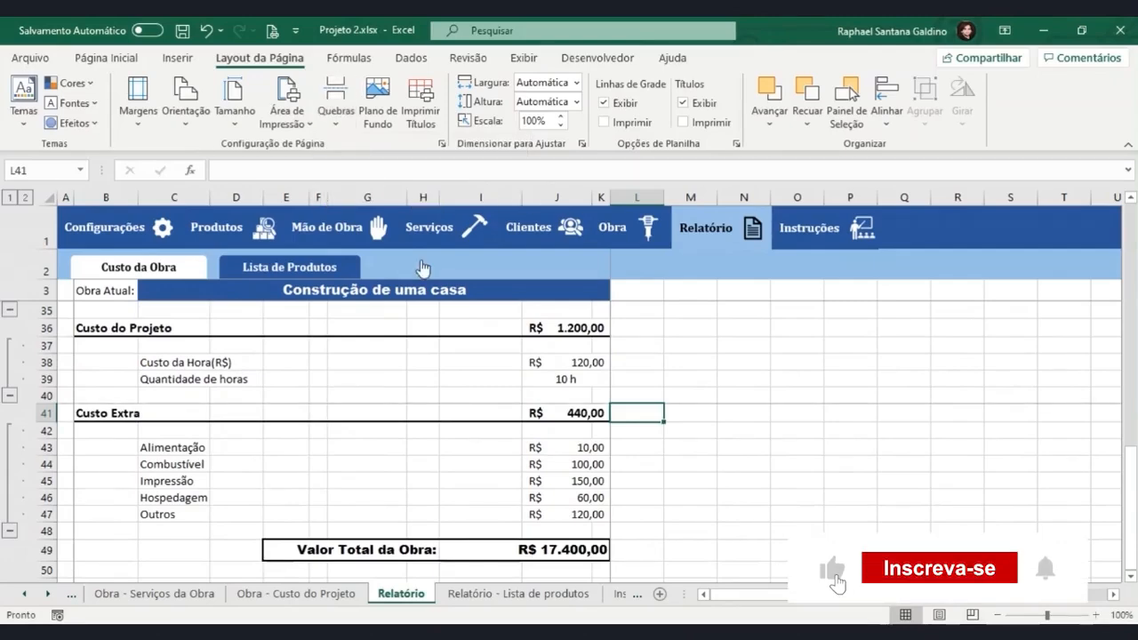
Page through the print preview to check that each cost section starts on its own page, and close the preview.
key(ctrl+p)
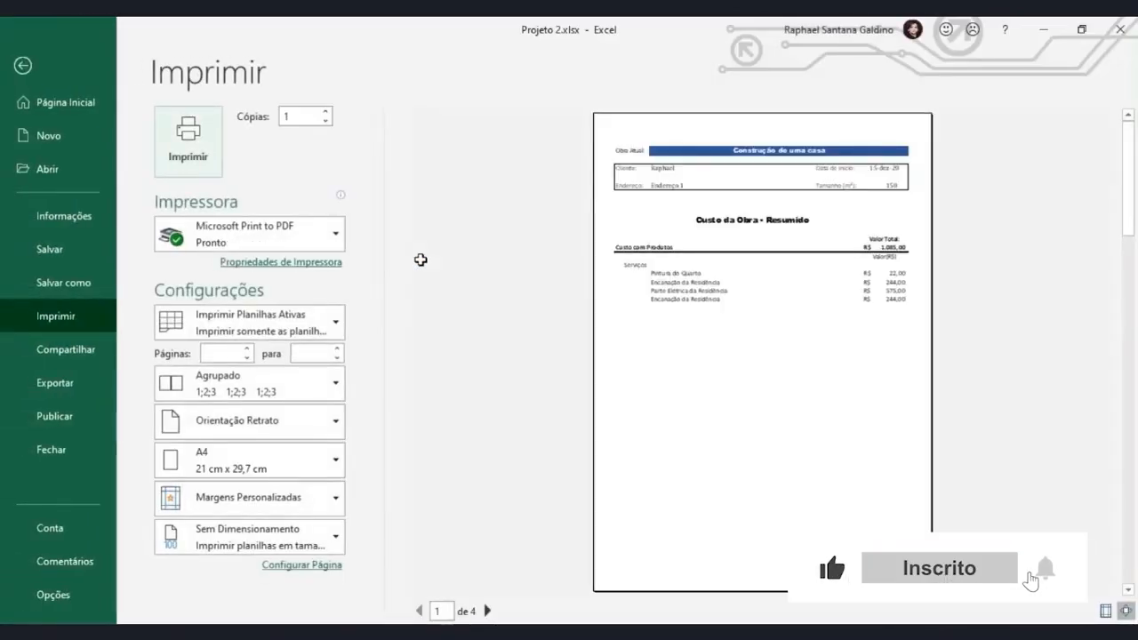
click(488, 611)
click(488, 611)
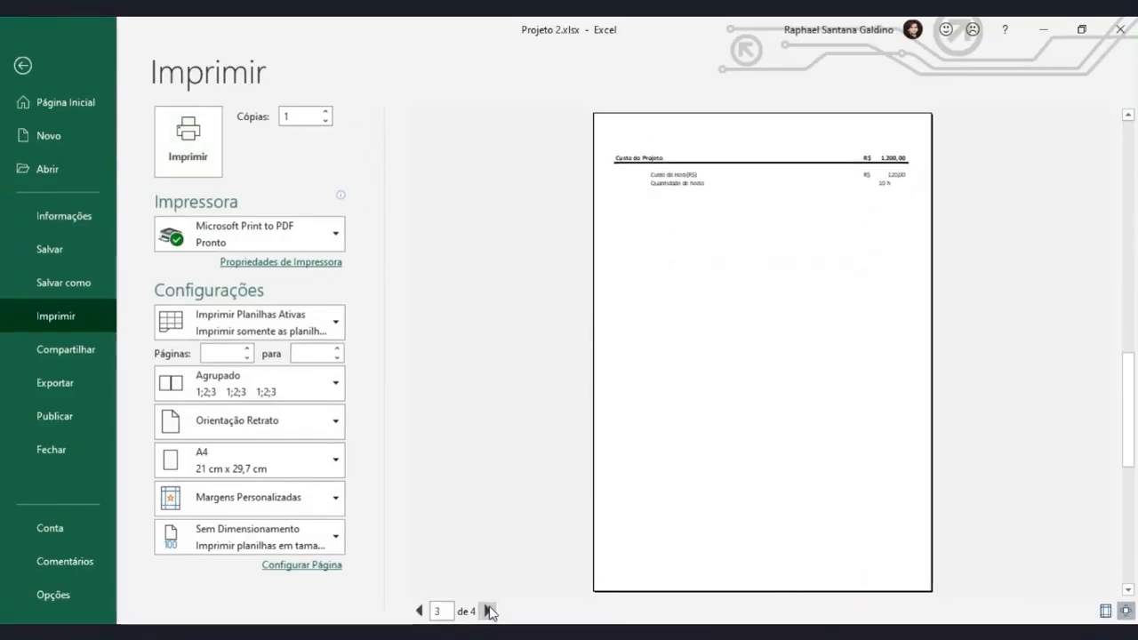
click(488, 611)
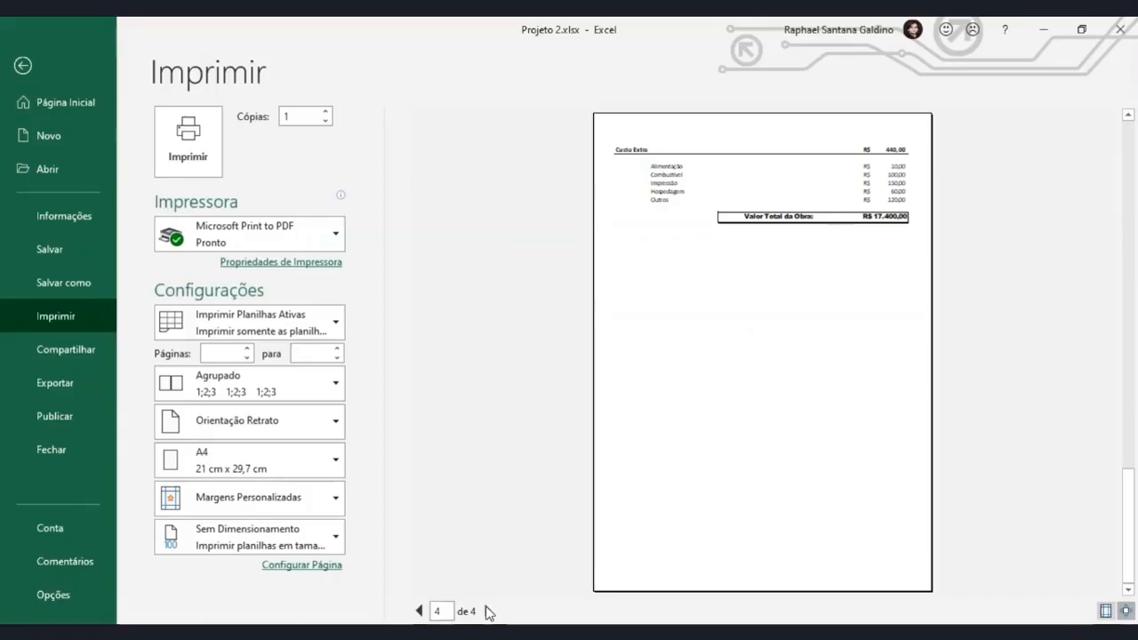
key(Escape)
click(666, 360)
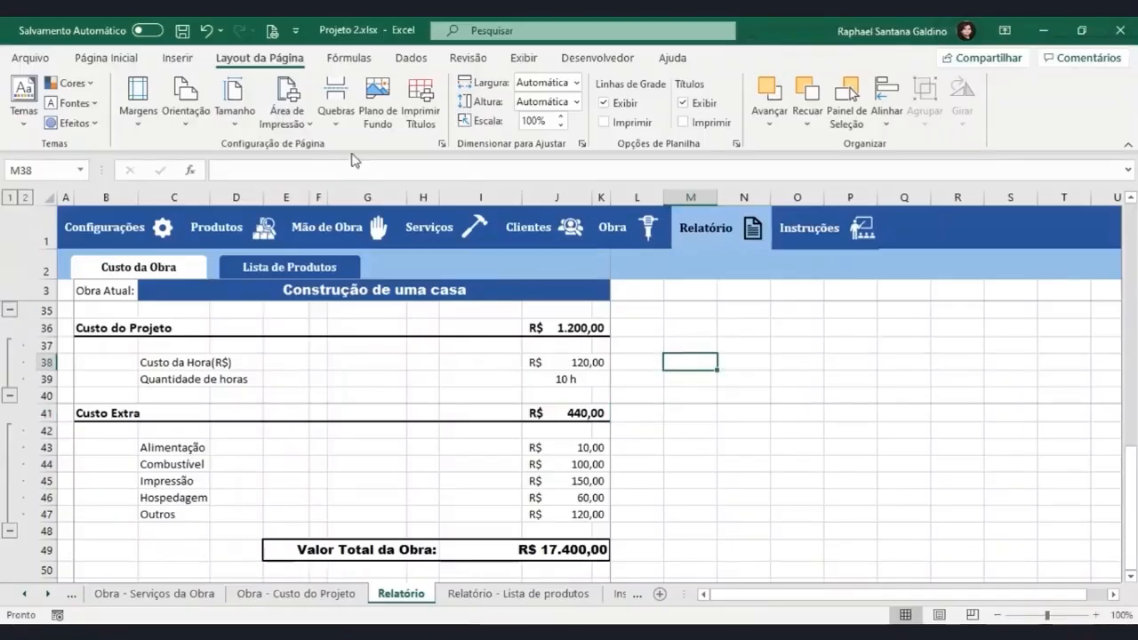
click(335, 99)
click(356, 148)
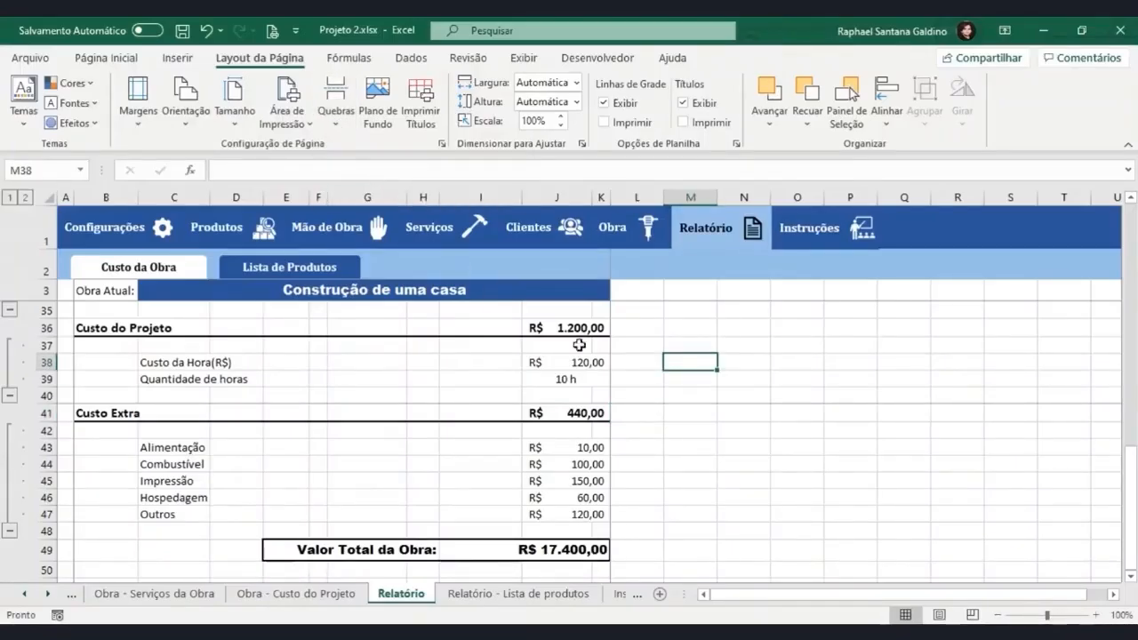
scroll(630, 381, up, 2)
scroll(648, 382, up, 2)
click(647, 379)
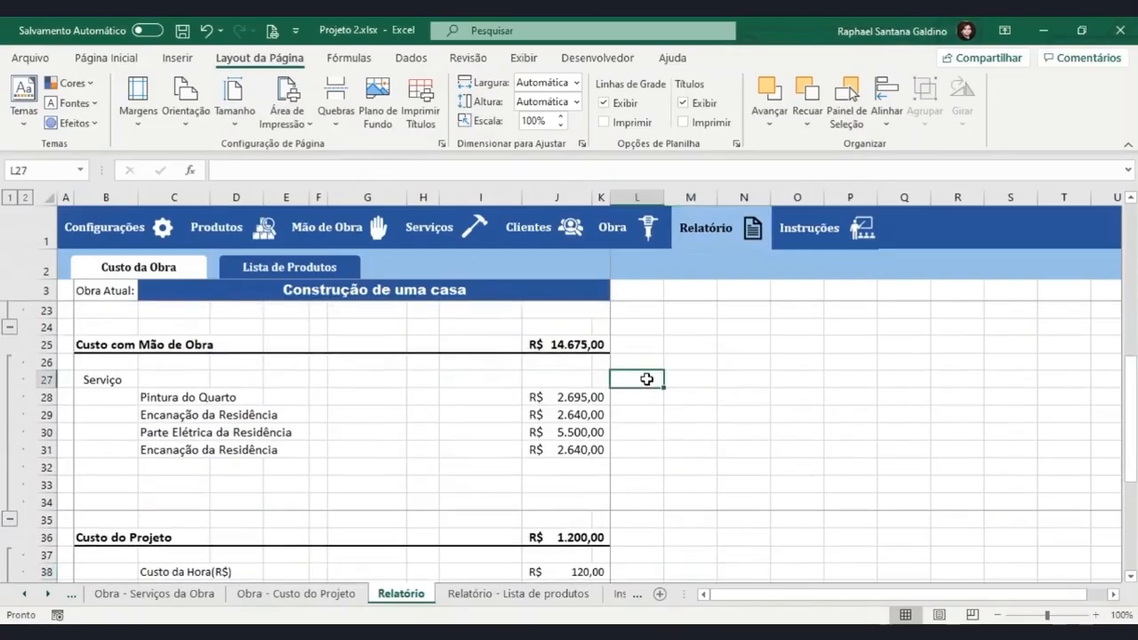
click(335, 100)
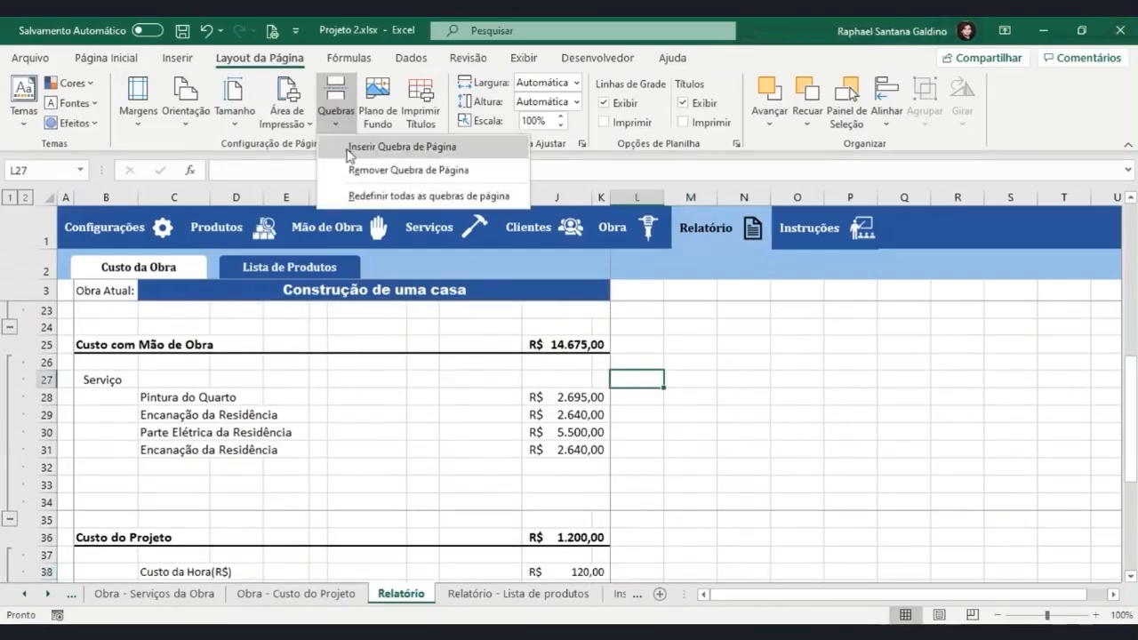
Page through the whole report in the print preview again and return to the Custo com Produtos section of the worksheet.
key(ctrl+p)
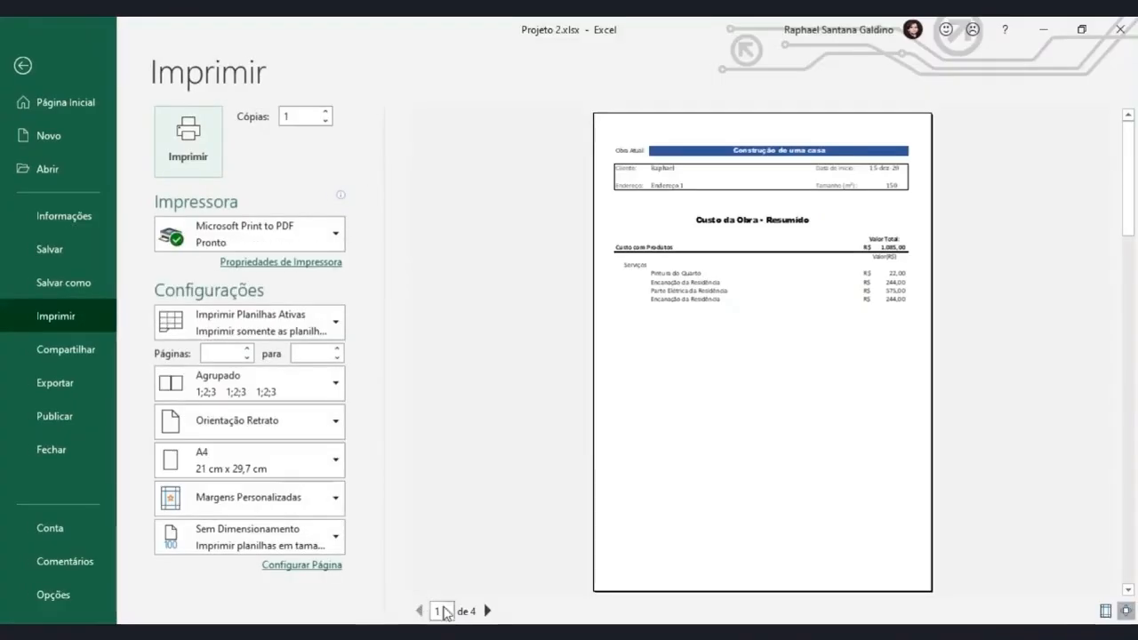
click(486, 611)
click(486, 611)
click(486, 611)
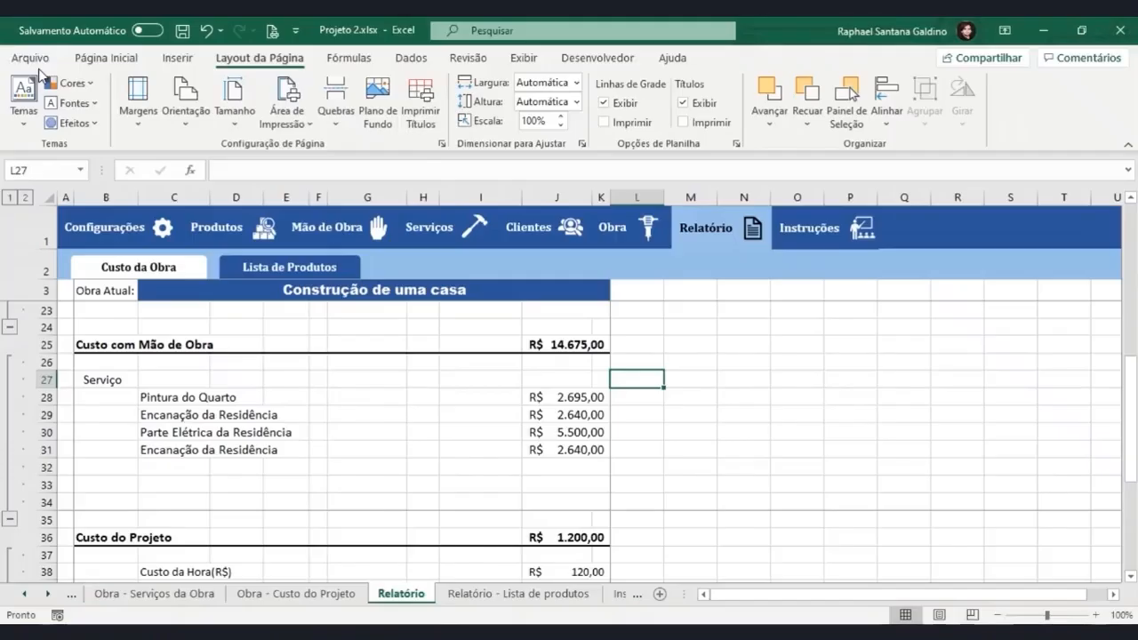
click(20, 69)
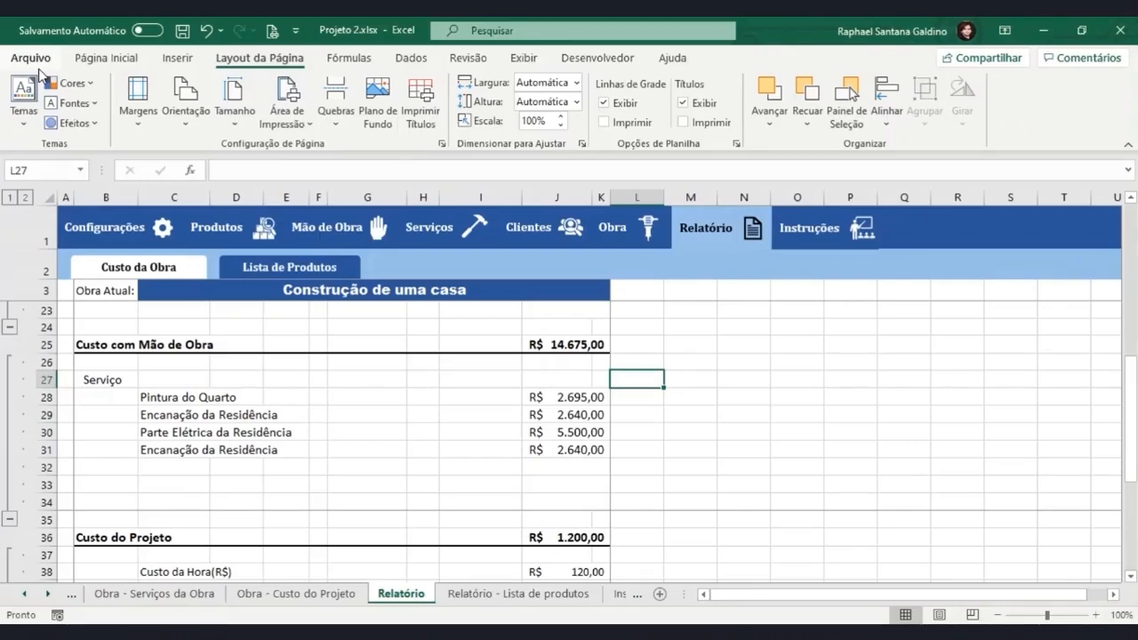
scroll(578, 357, up, 6)
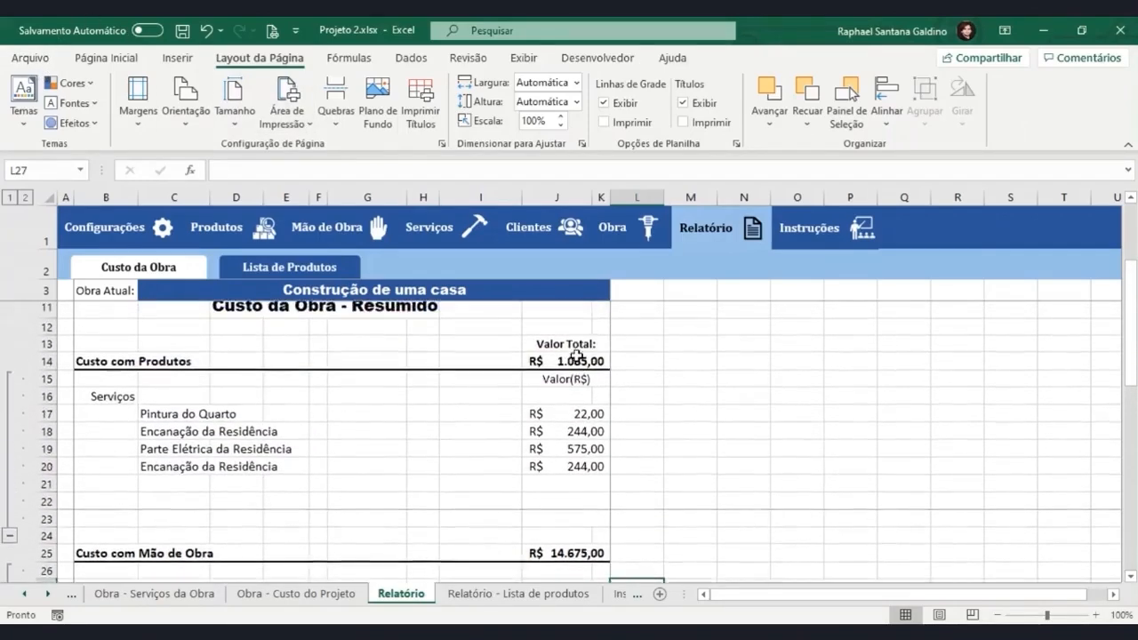
Remove the page break at cell L23, check the result in the print preview, and return to the worksheet.
scroll(577, 355, down, 3)
click(642, 470)
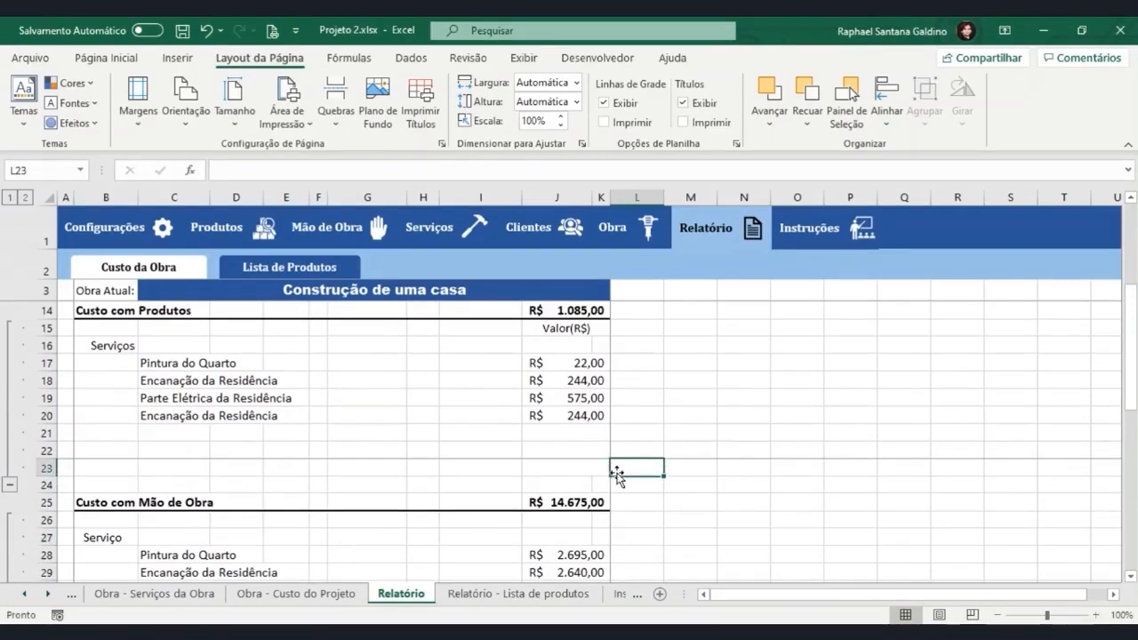
click(339, 123)
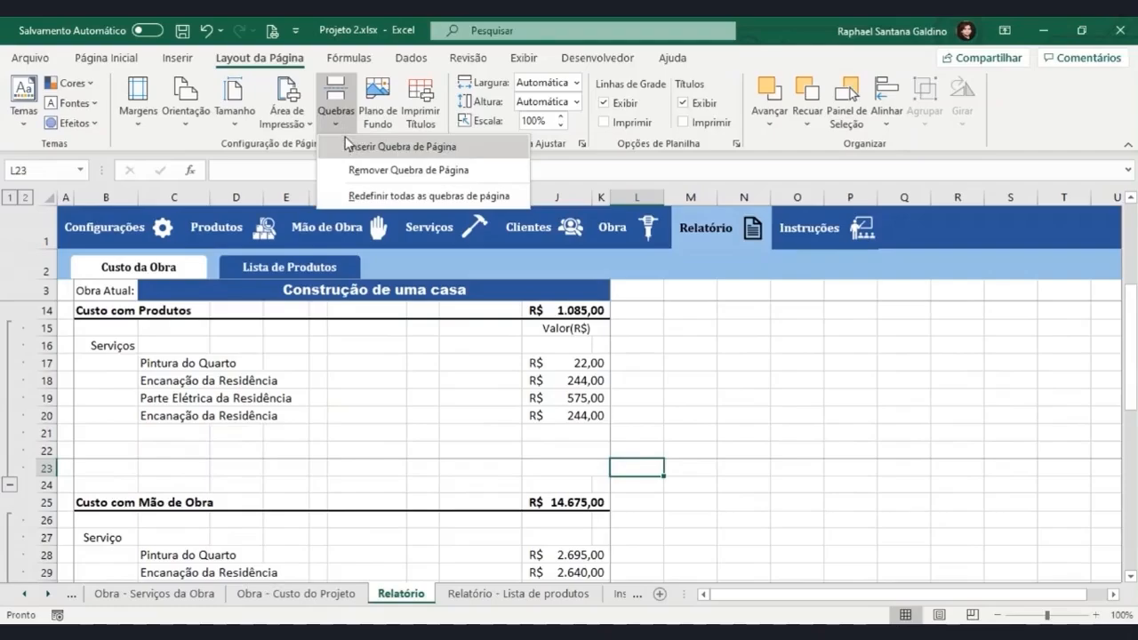
click(349, 170)
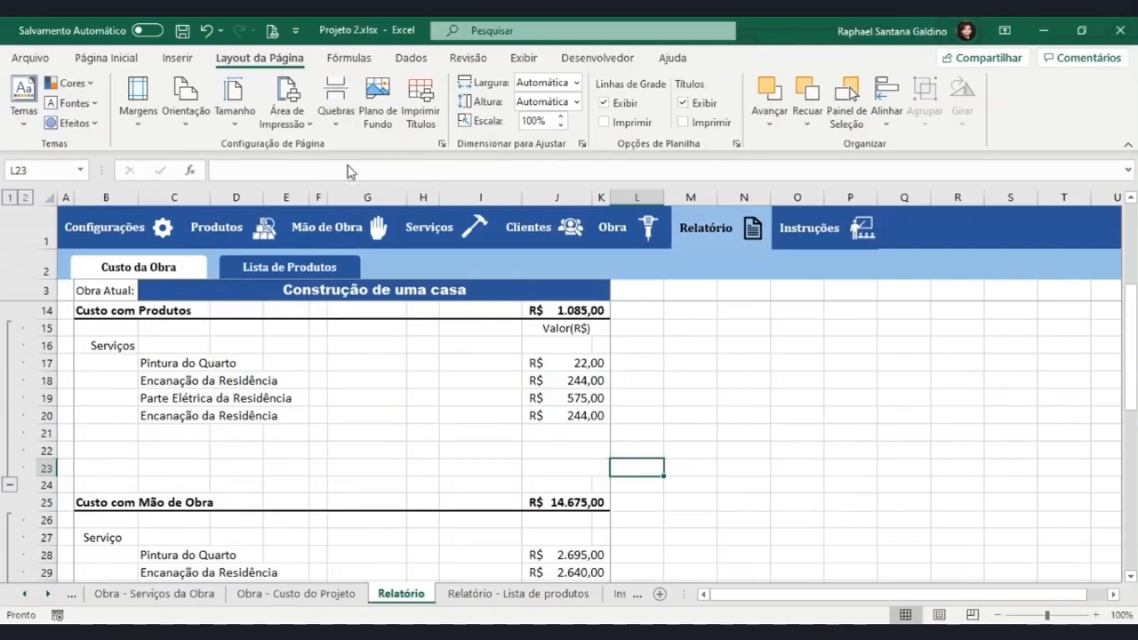
key(ctrl+p)
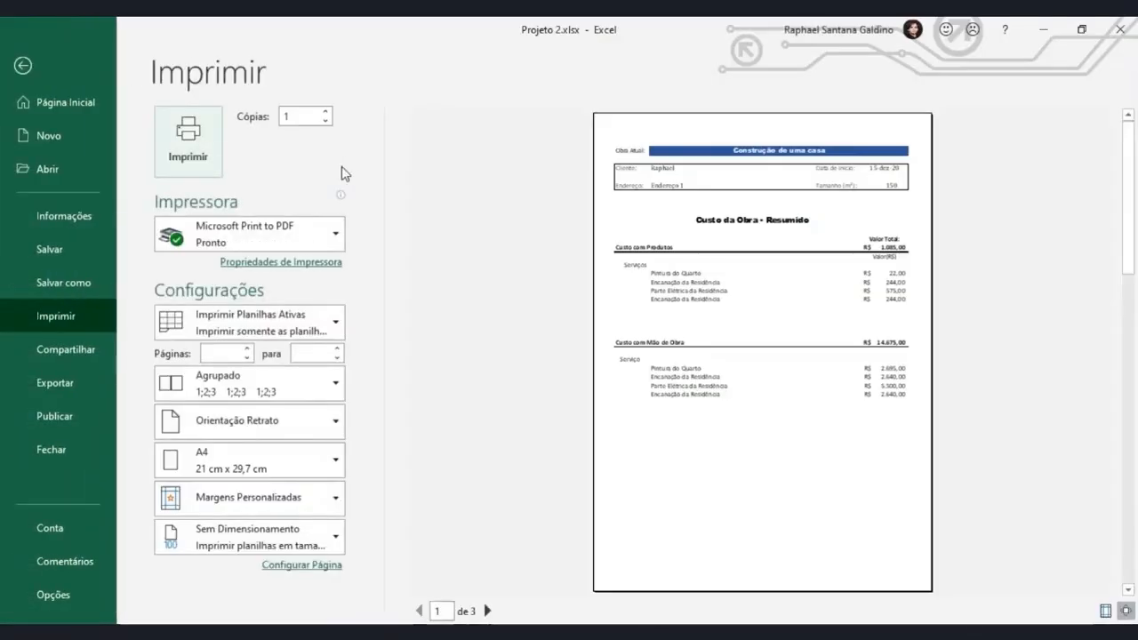
click(22, 66)
Remove the page break at cell L35, just above the Custo do Projeto section.
scroll(486, 340, down, 4)
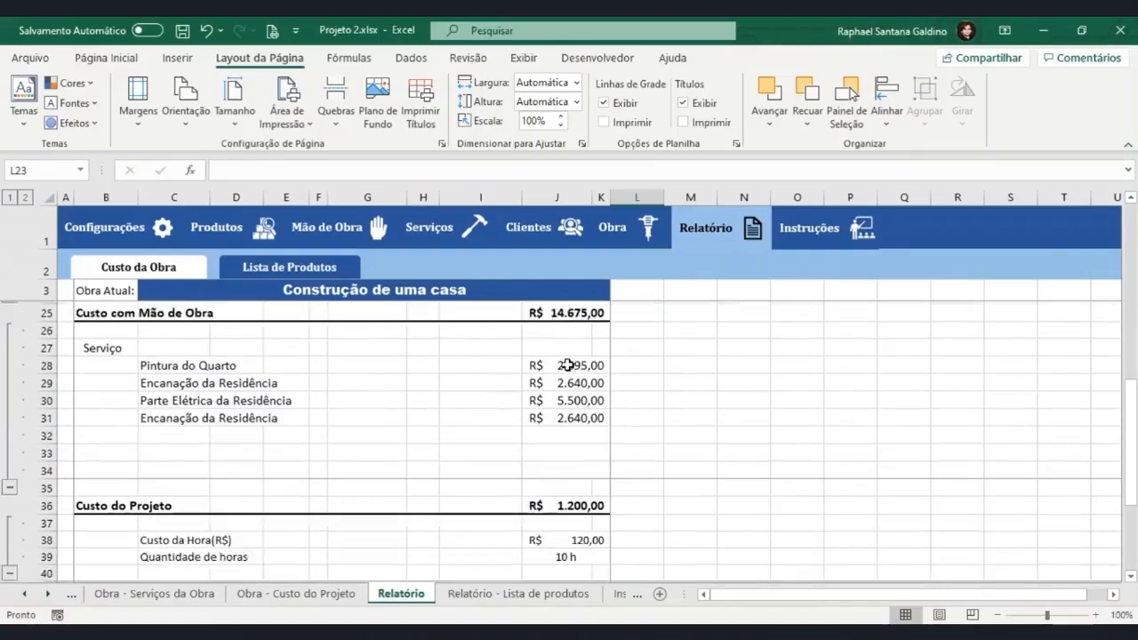
click(628, 467)
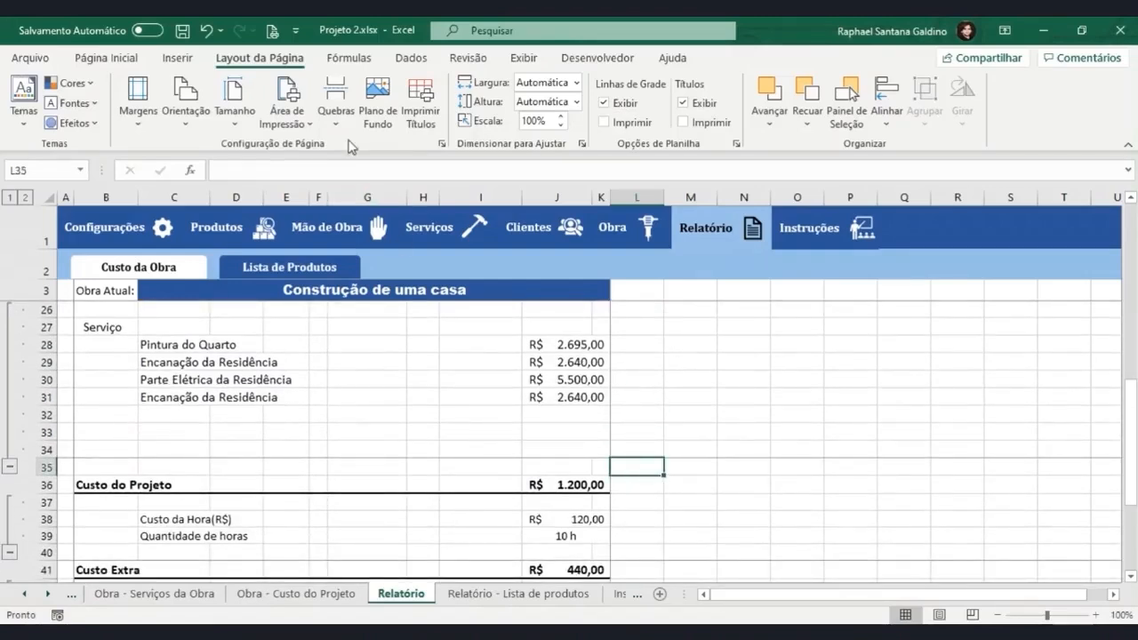
click(335, 98)
click(391, 171)
Remove the page break at cell L41, beside the Custo Extra heading.
scroll(587, 391, down, 3)
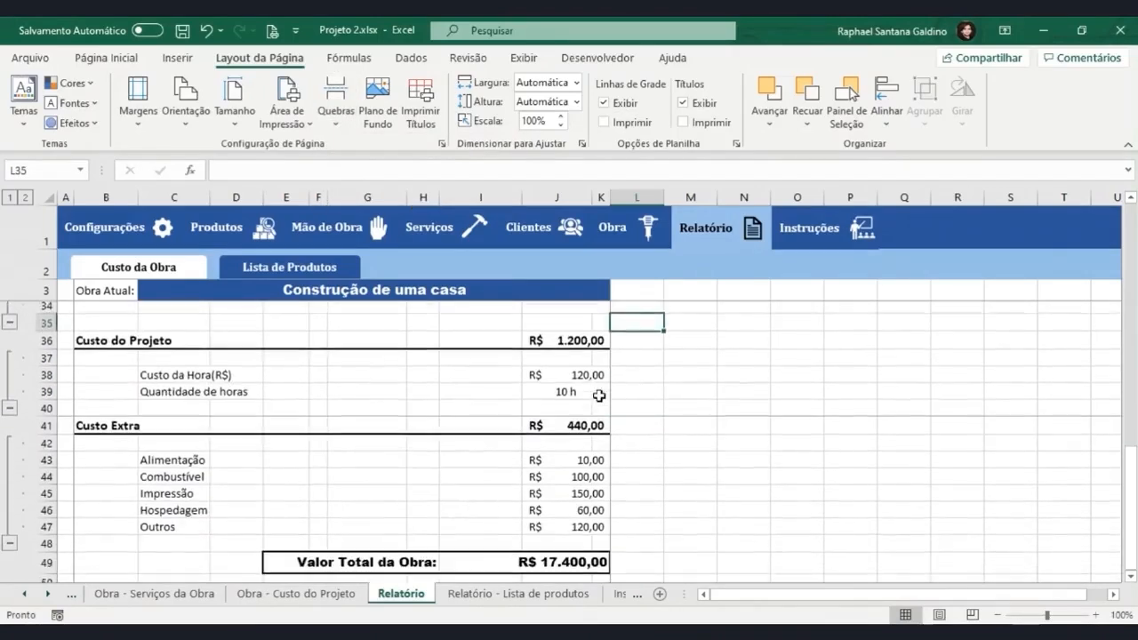
click(623, 413)
click(338, 99)
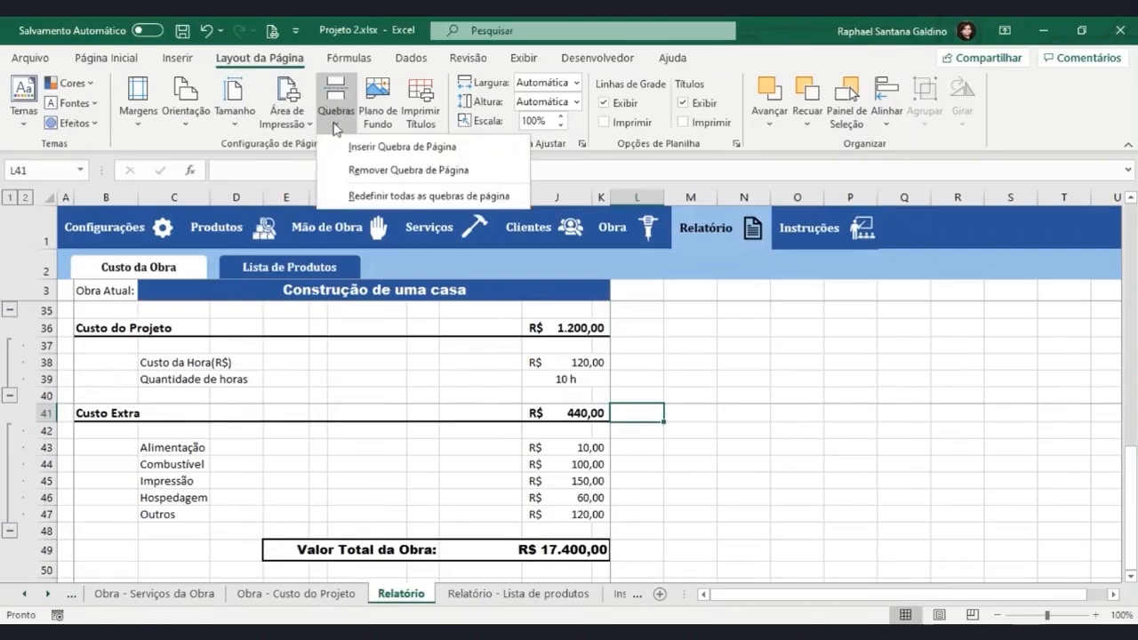
click(361, 170)
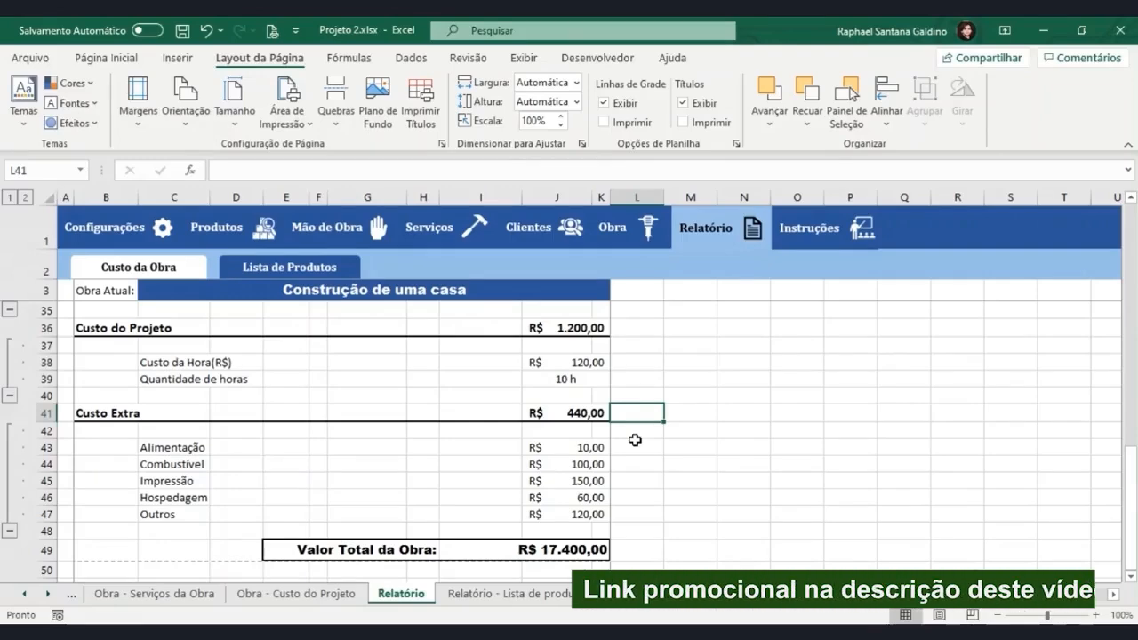
Insert a page break at cell L24, just above the Custo com Mão de Obra section, and page through the print preview.
scroll(633, 440, up, 8)
click(628, 537)
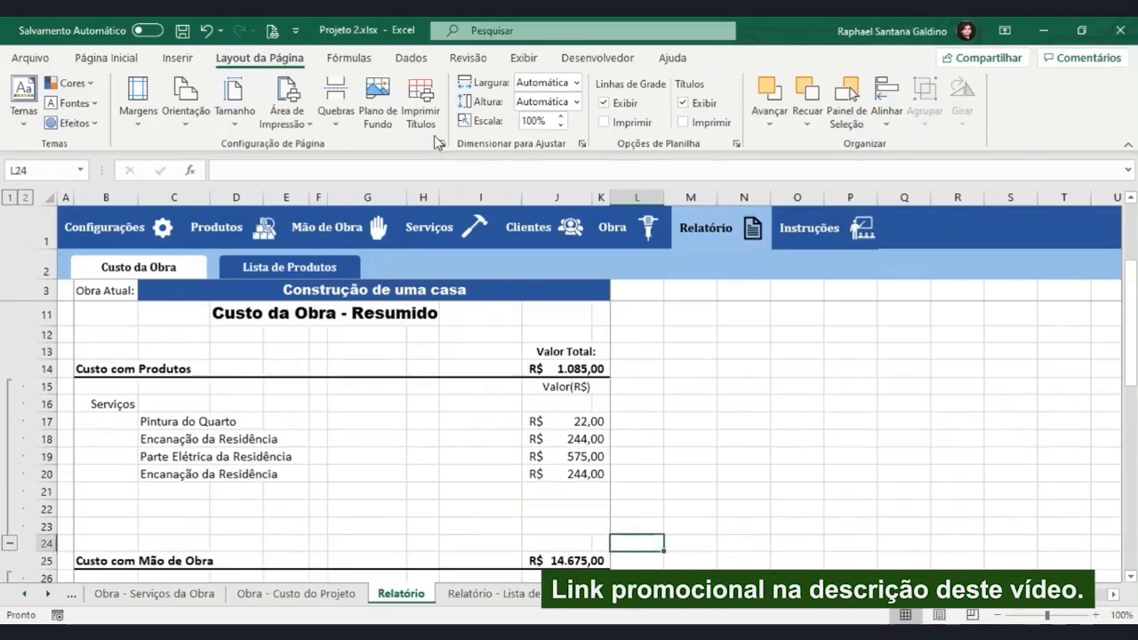
click(336, 107)
click(374, 148)
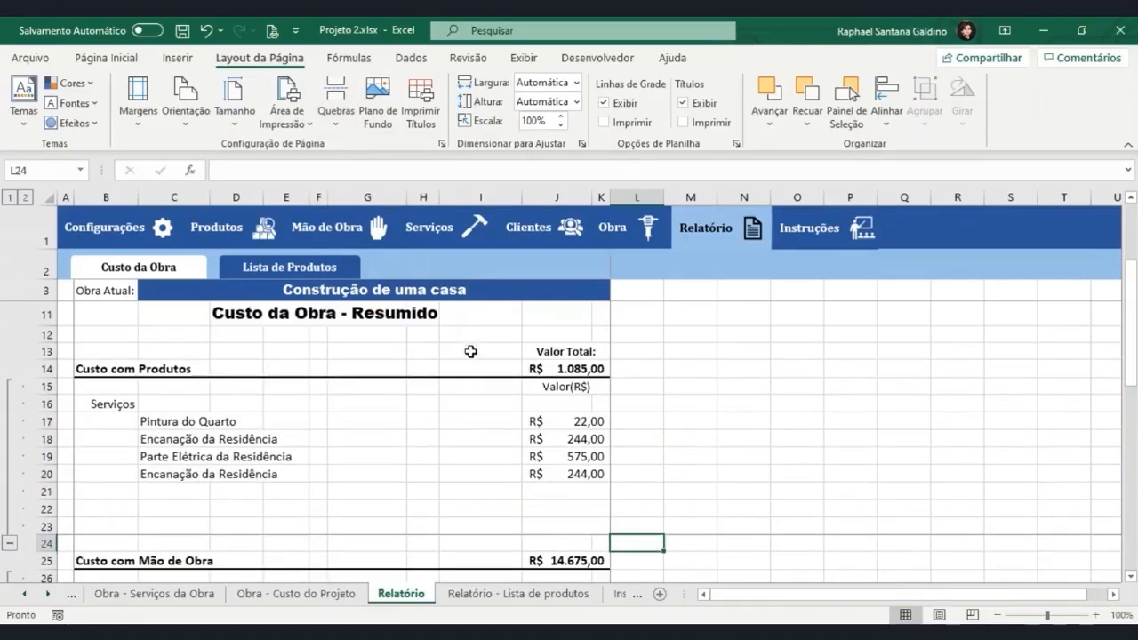
key(ctrl+p)
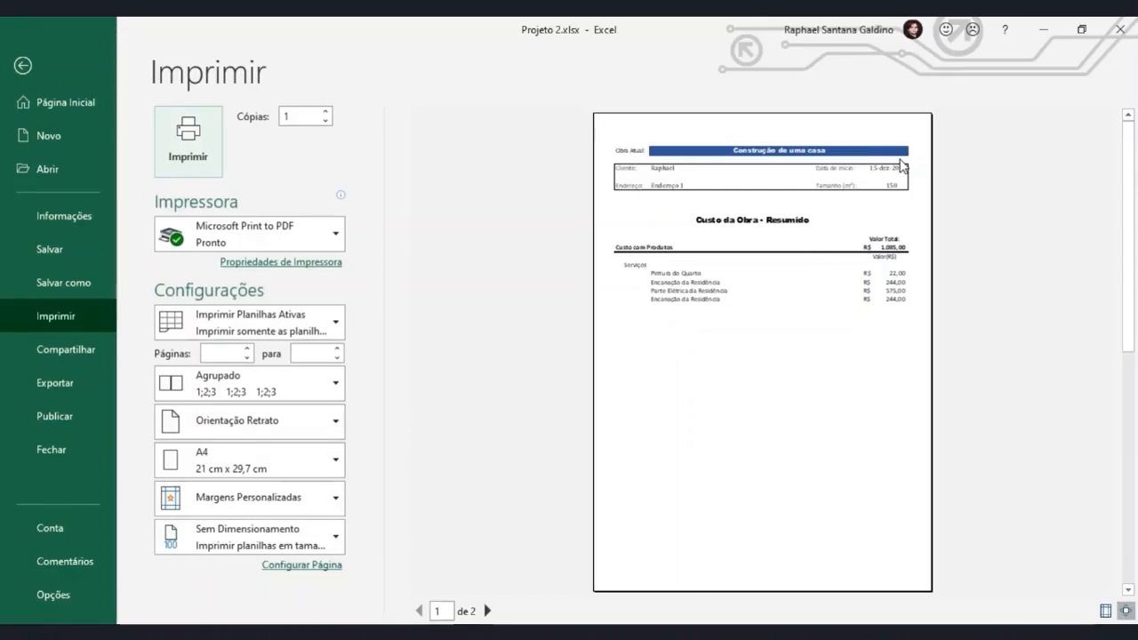
click(488, 612)
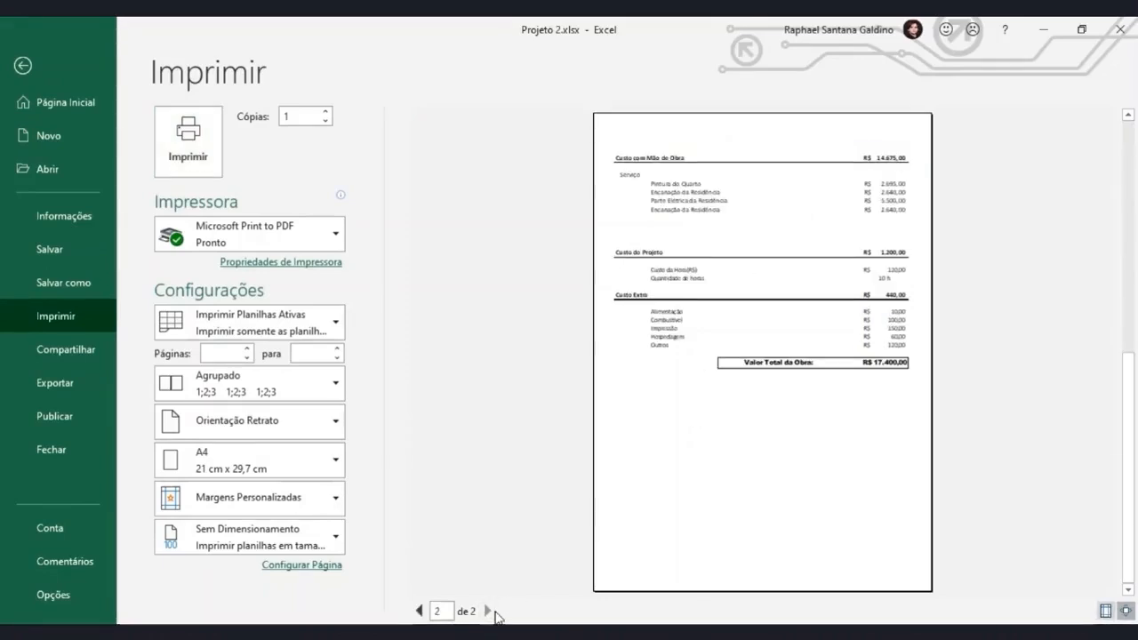